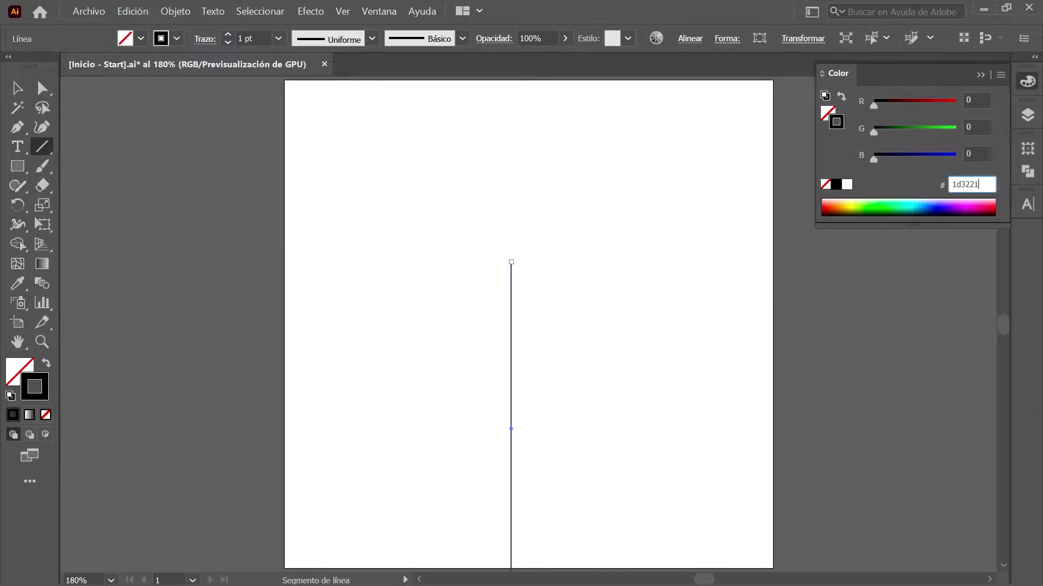
Round the selected corner anchor of the bent green path with a 140 px radius.
left_click(42, 88)
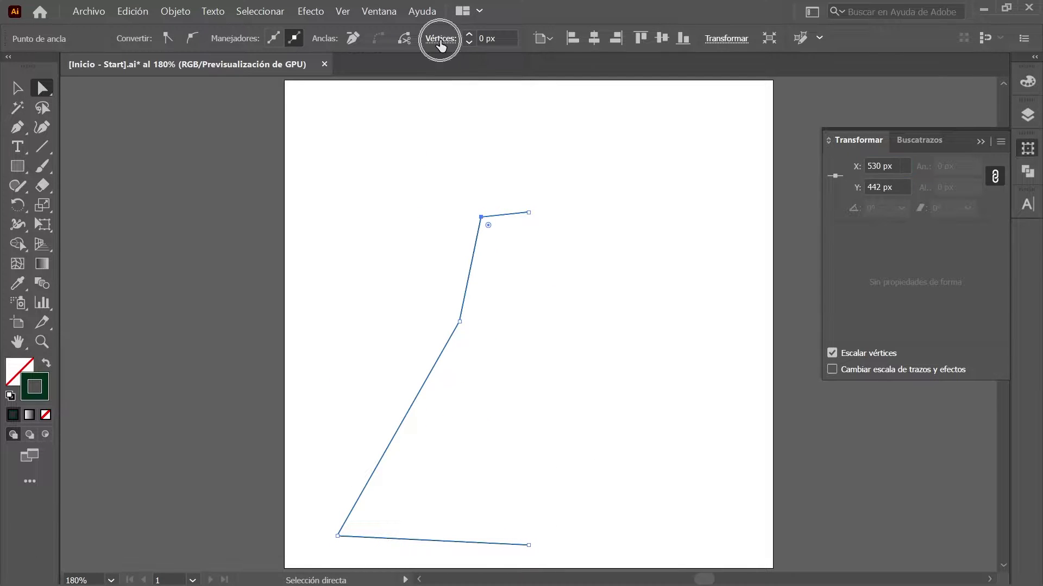
left_click(440, 38)
type("140")
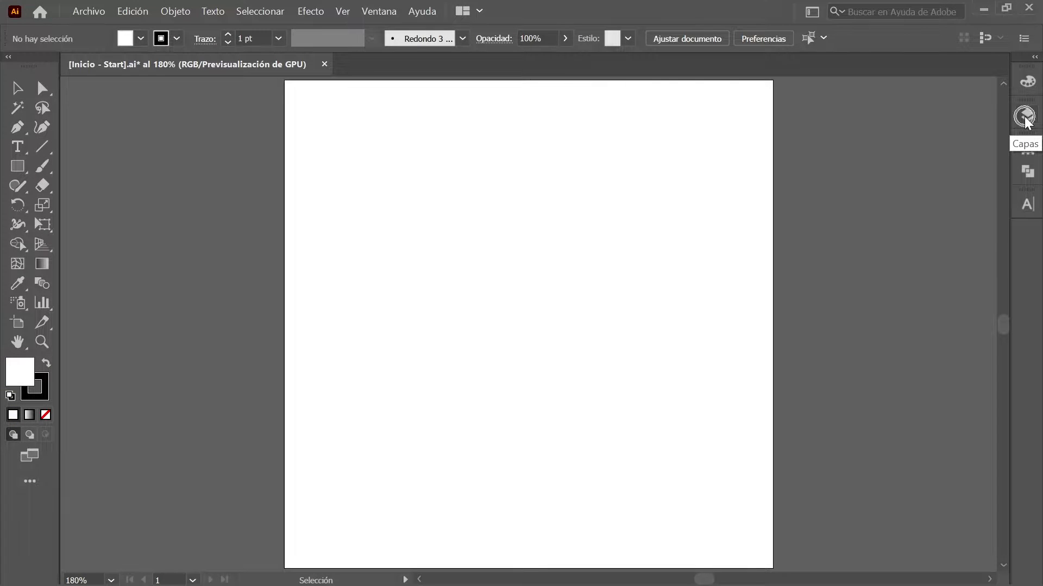
Make Capa 1 the active layer in the Capas panel.
left_click(1027, 119)
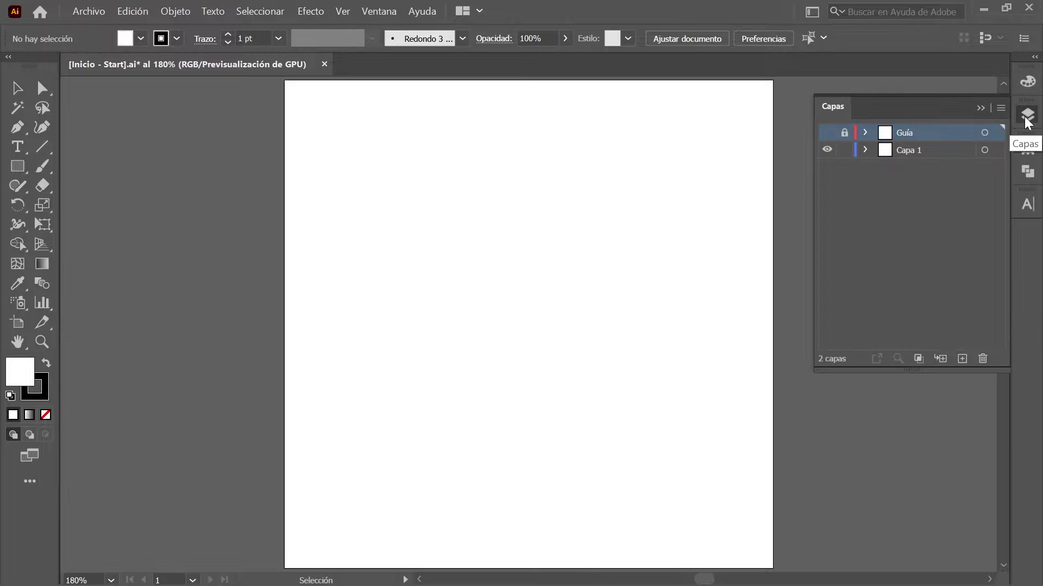
left_click(945, 152)
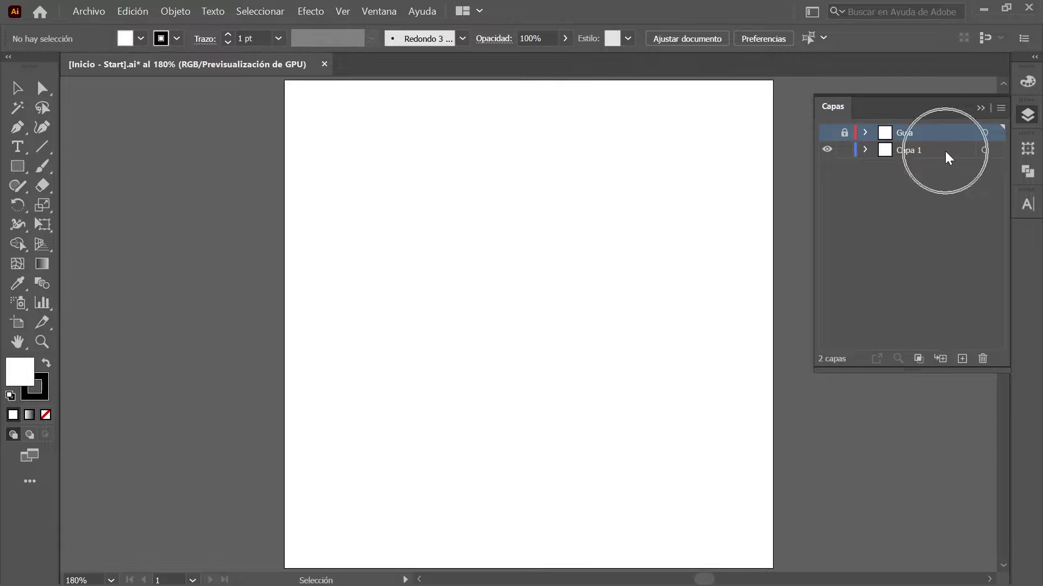
left_click(1027, 116)
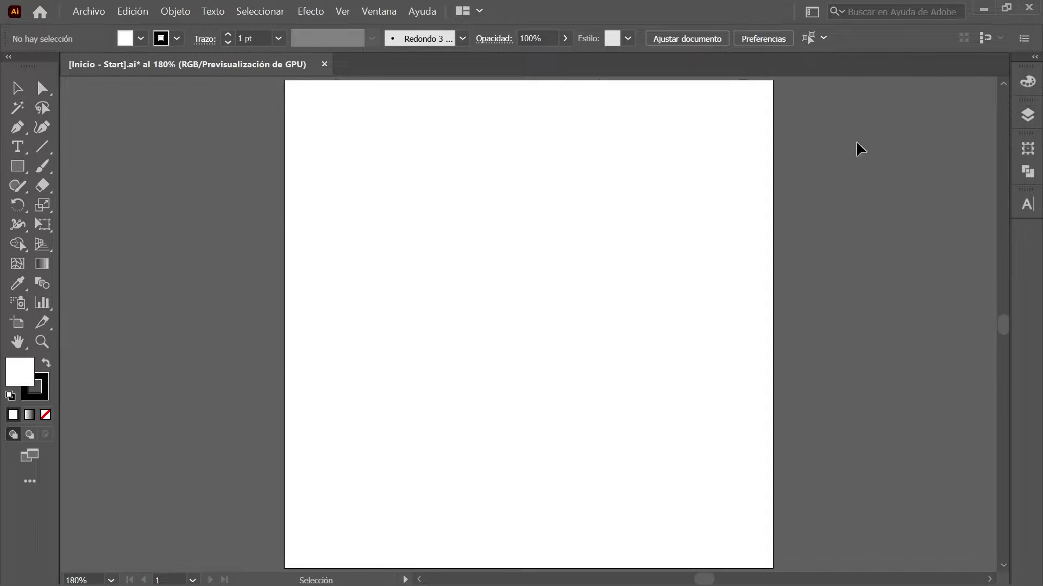
Draw a straight line of length 491 px at a 270° angle.
left_click(41, 147)
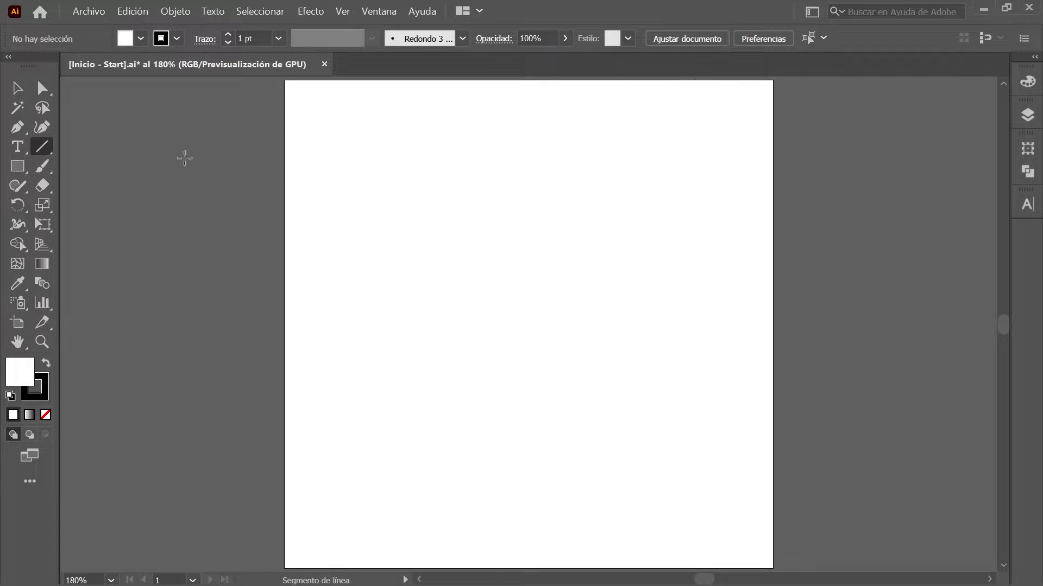
left_click(511, 262)
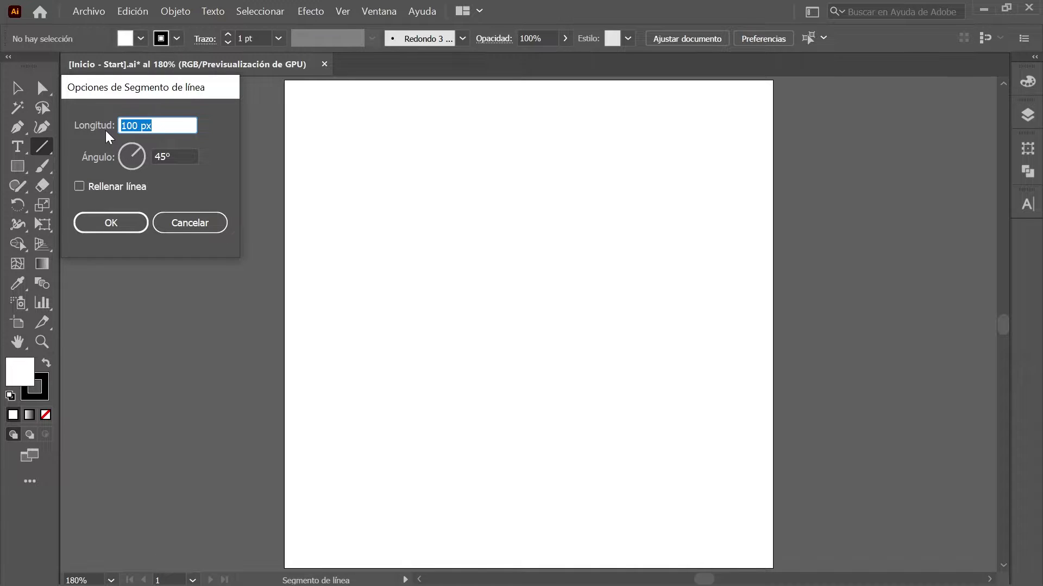
type("491")
key("Tab")
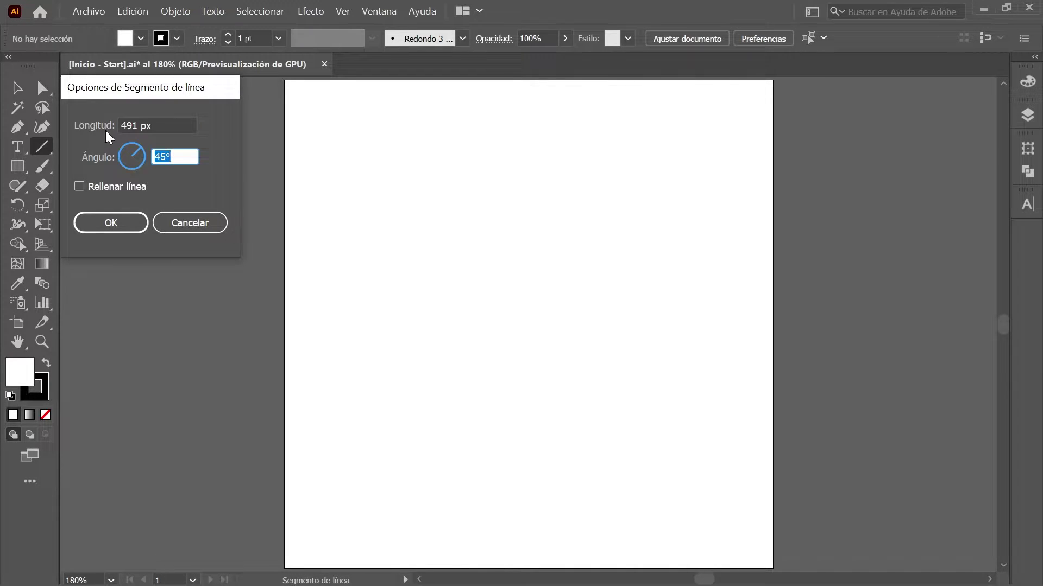
type("270")
left_click(111, 222)
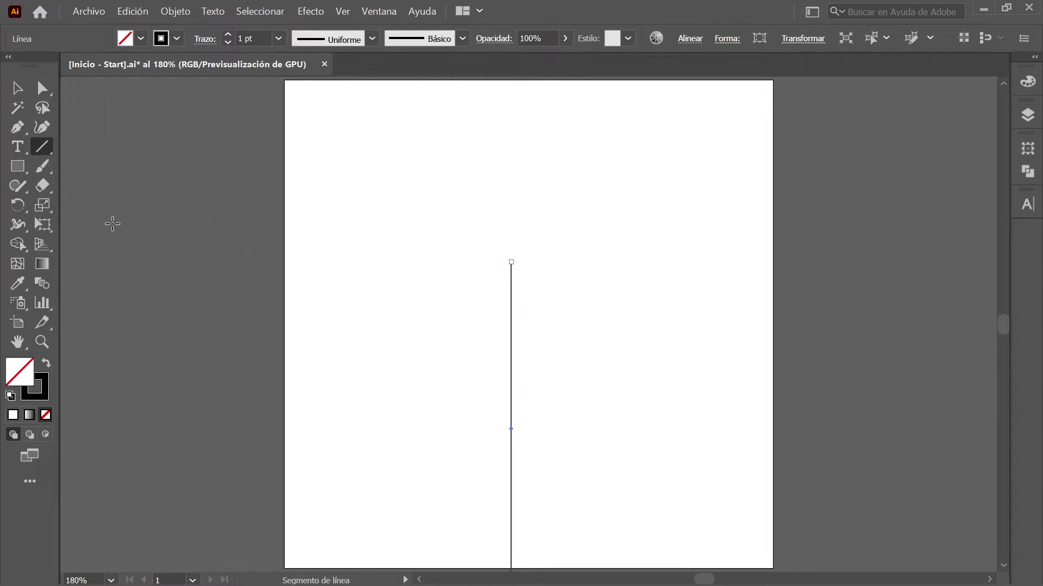
Set the line's stroke colour to hex 1d3221 dark green.
left_click(1028, 82)
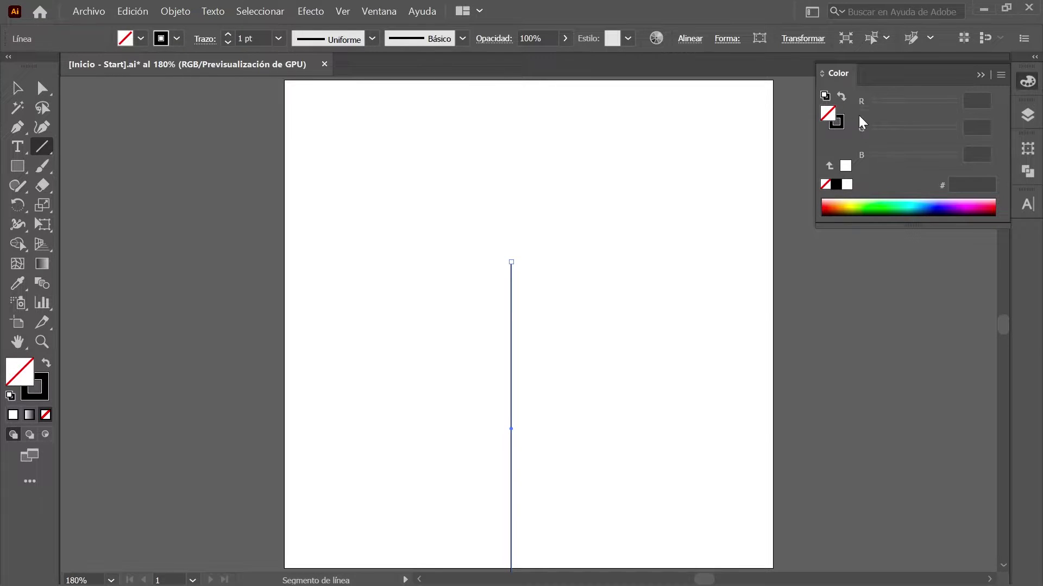
left_click(841, 125)
left_click(972, 185)
type("1d3221")
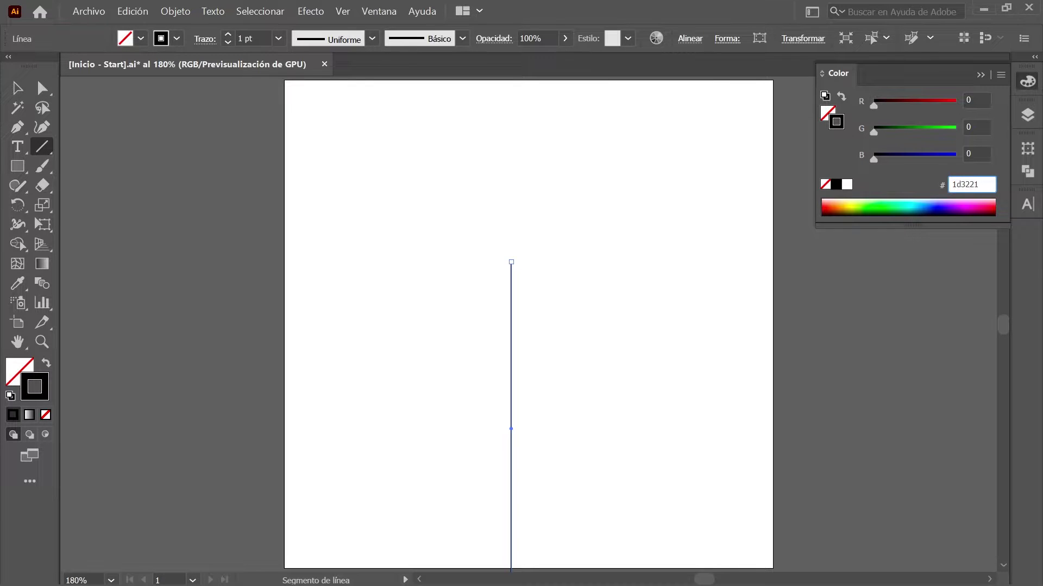
key("Return")
left_click(1028, 82)
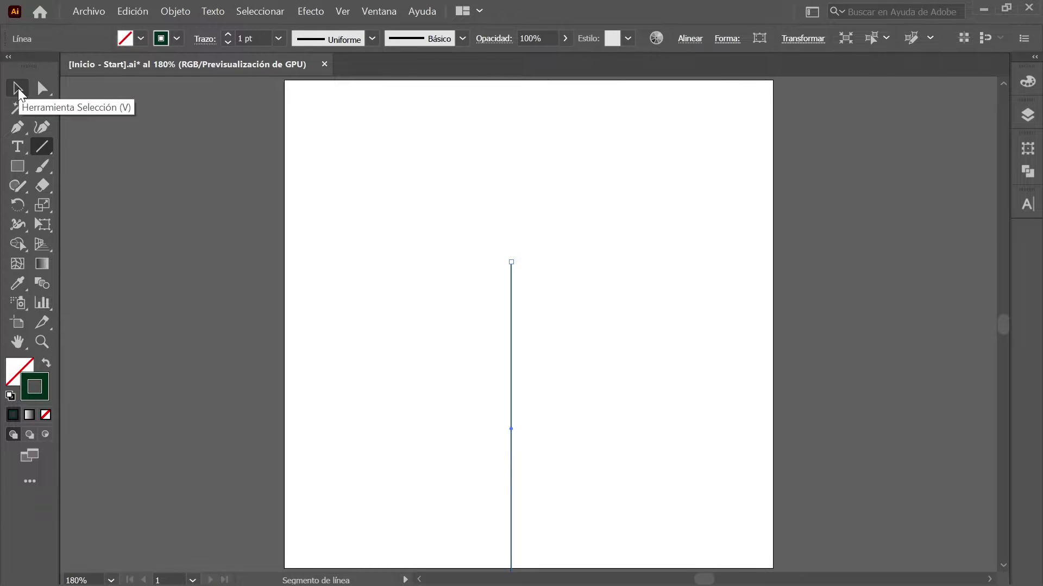
Position the line at X 600 px, Y 680 px in the Transform panel.
left_click(18, 90)
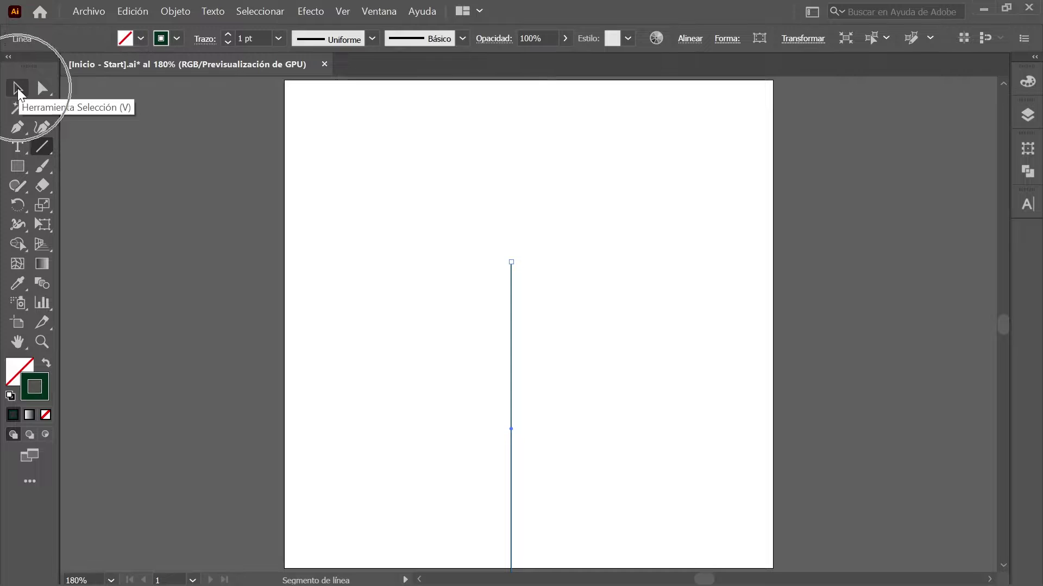
left_click(1027, 150)
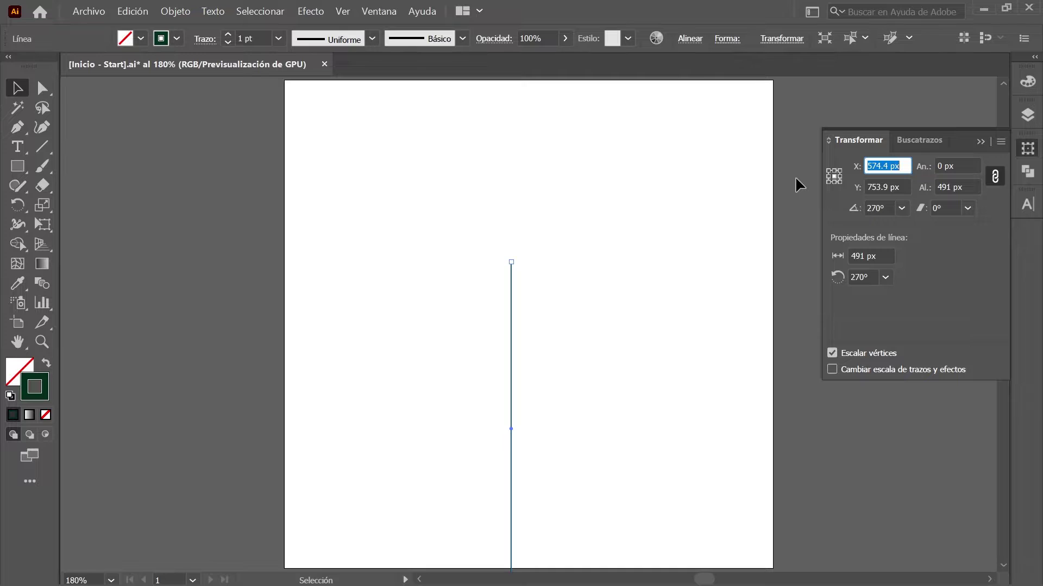
type("60")
type("0")
key("Tab")
type("68")
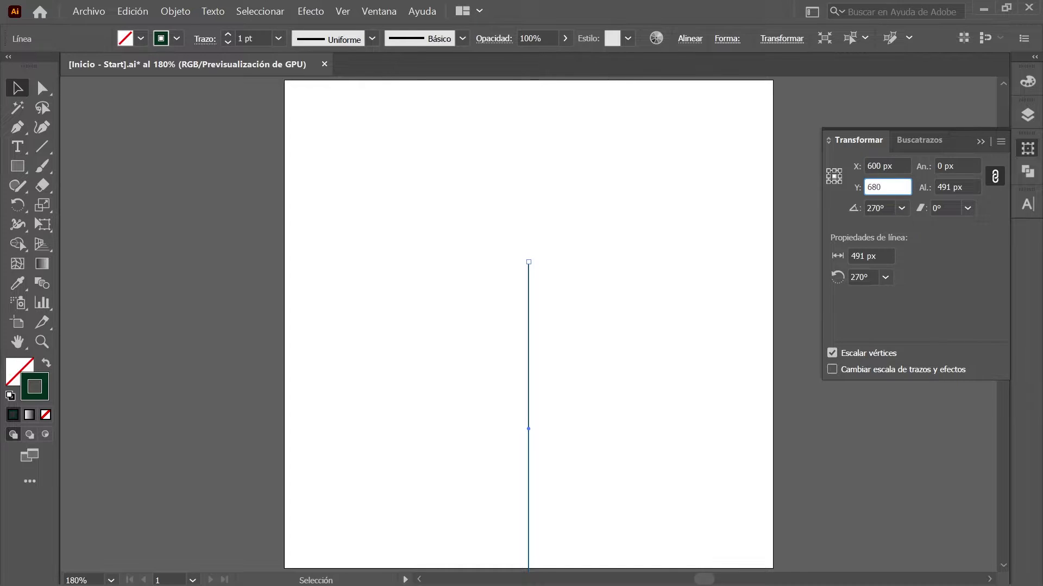
key("Return")
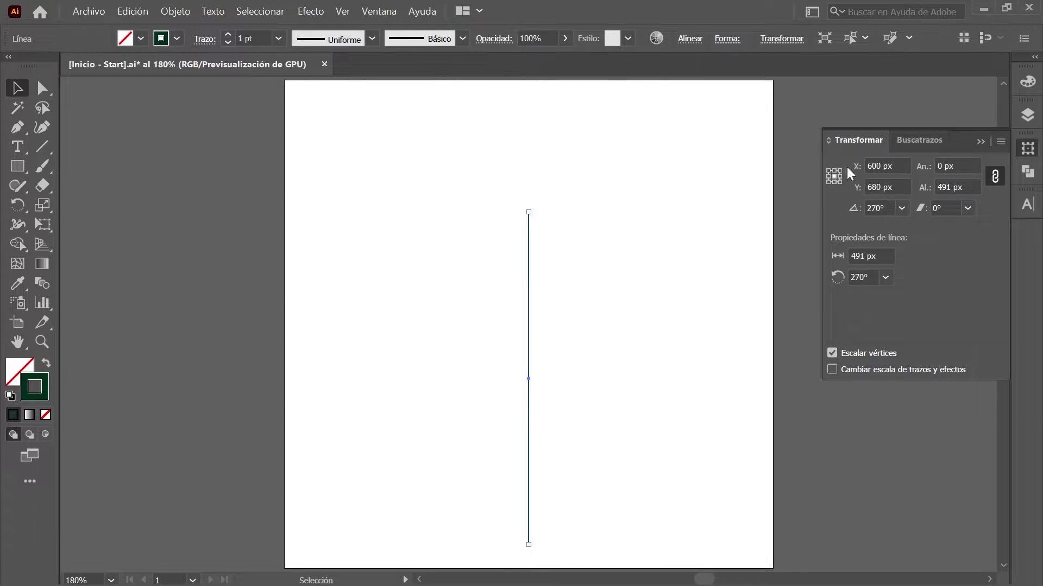
left_click(1027, 148)
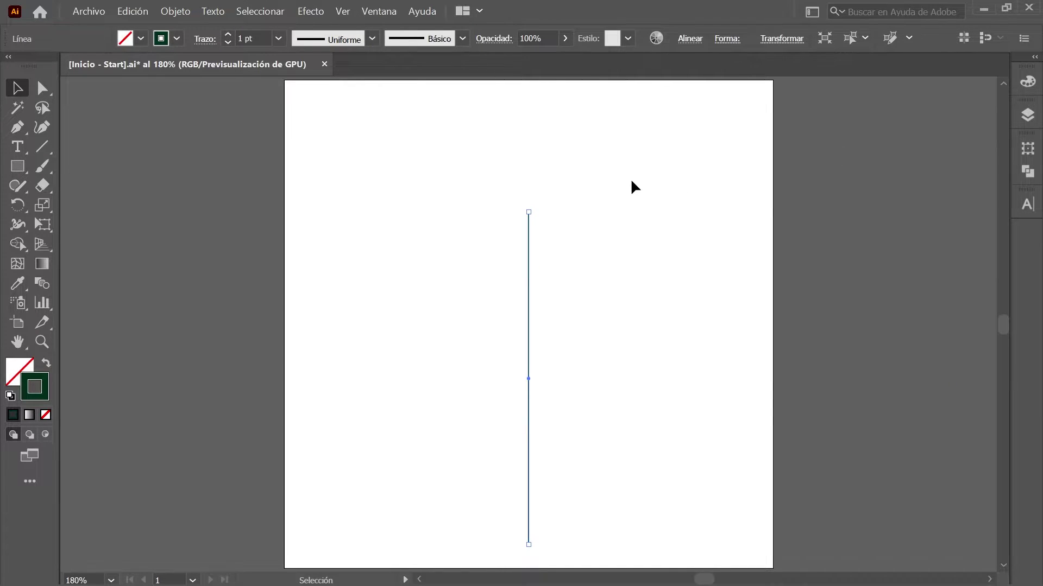
Apply Añadir puntos de ancla twice to divide the line into five points.
left_click(172, 11)
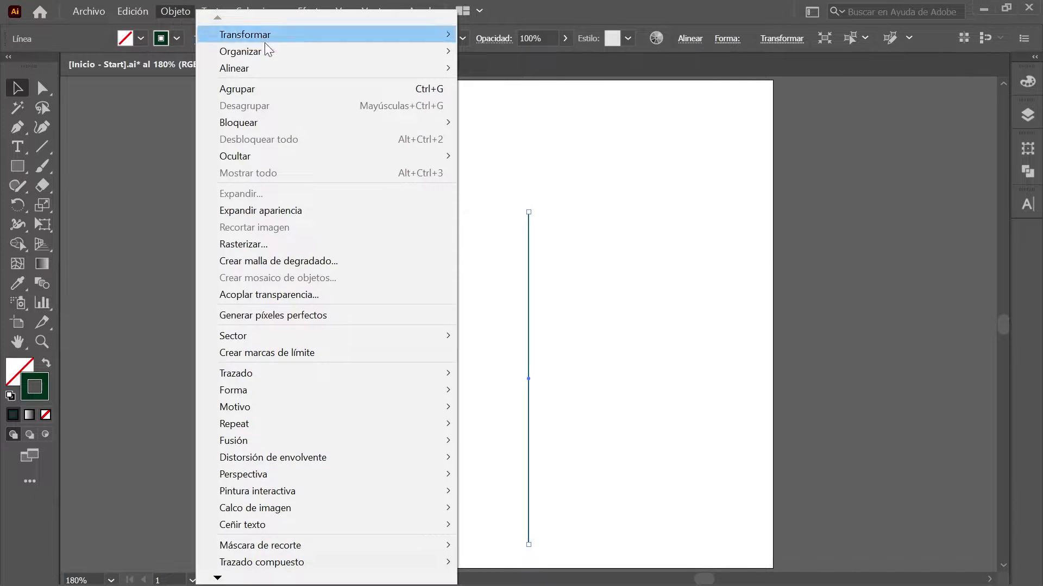
mouse_move(236, 373)
left_click(621, 483)
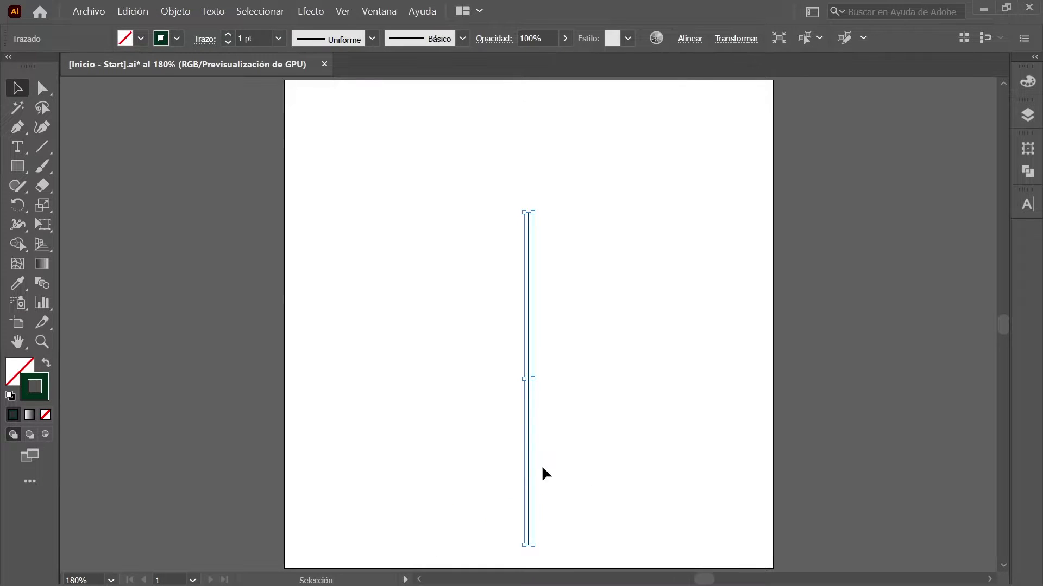
left_click(177, 12)
left_click(364, 375)
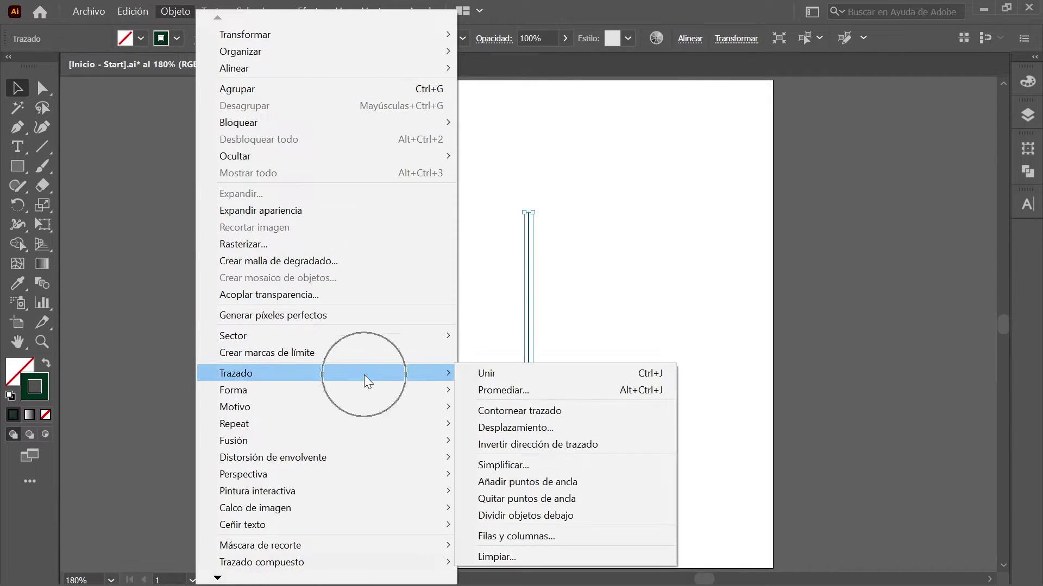
left_click(602, 483)
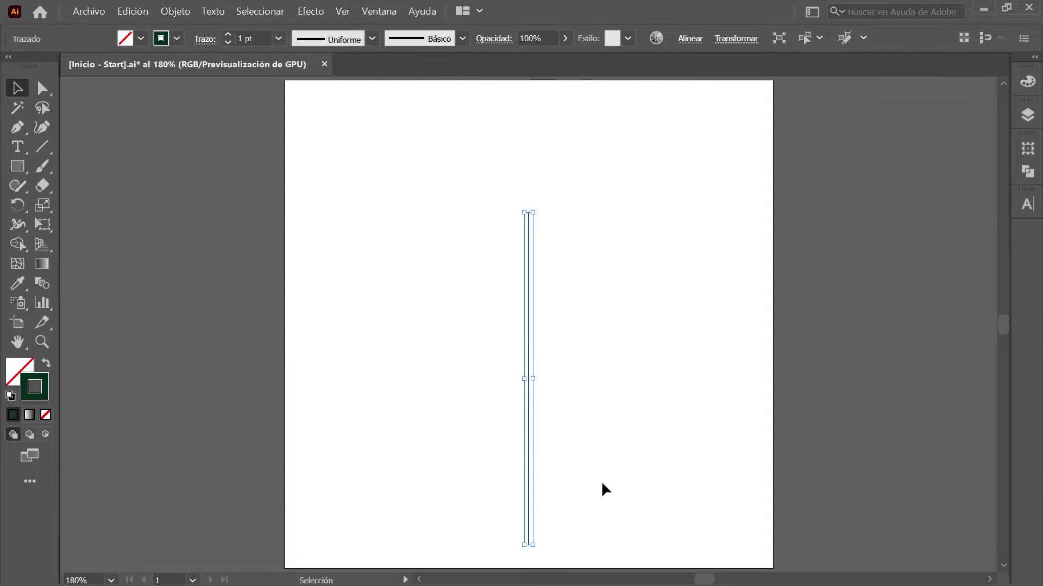
Select only the lower-middle anchor of the line with Direct Selection.
left_click(46, 94)
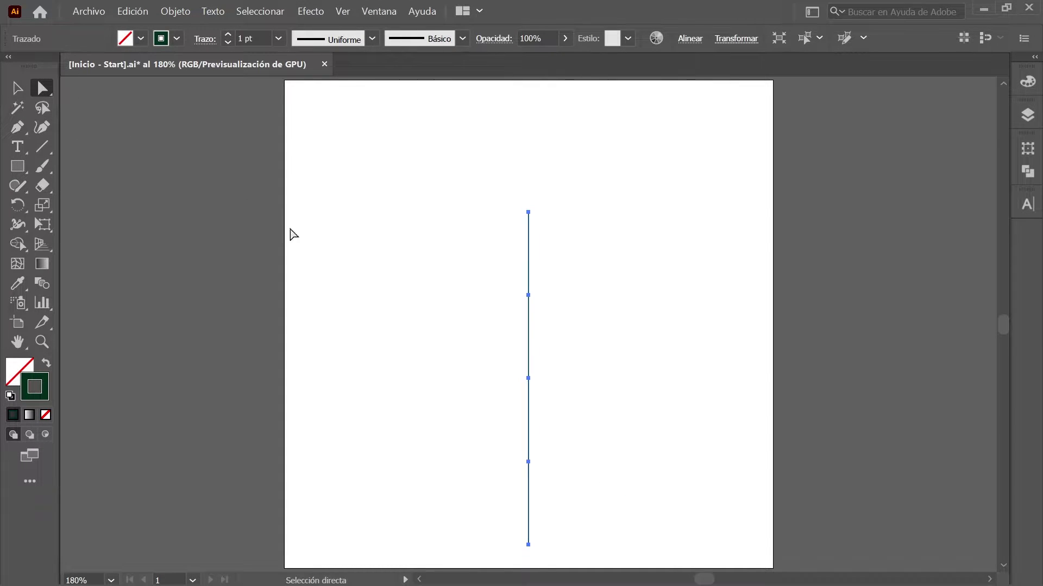
left_click(538, 543)
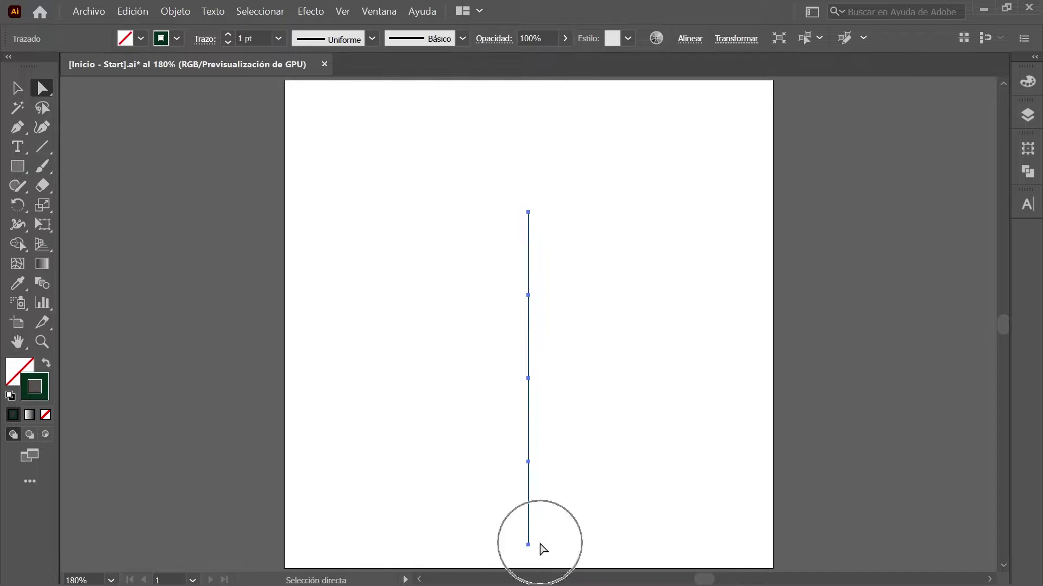
left_click(528, 462)
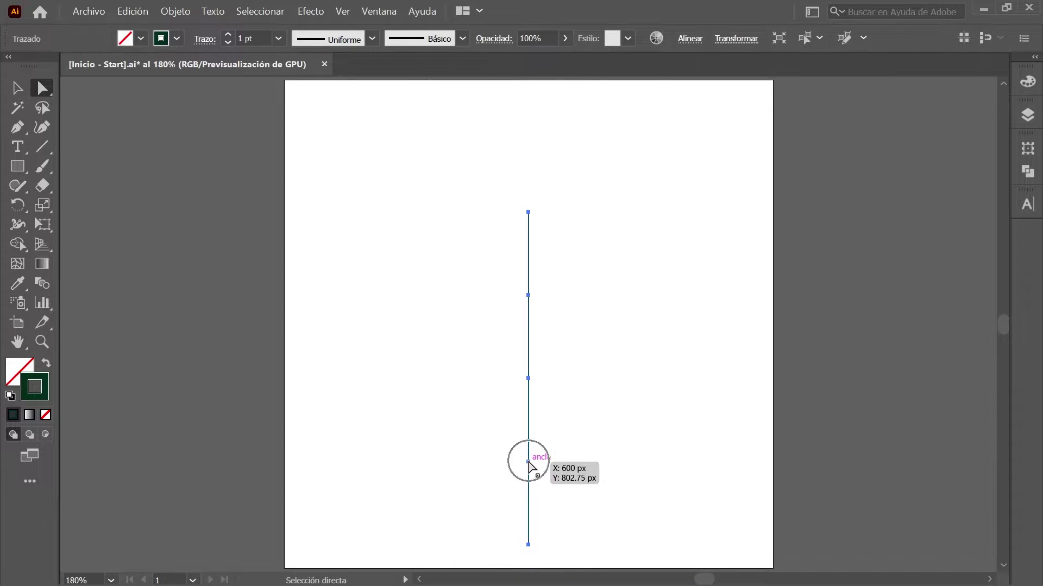
left_click(528, 462)
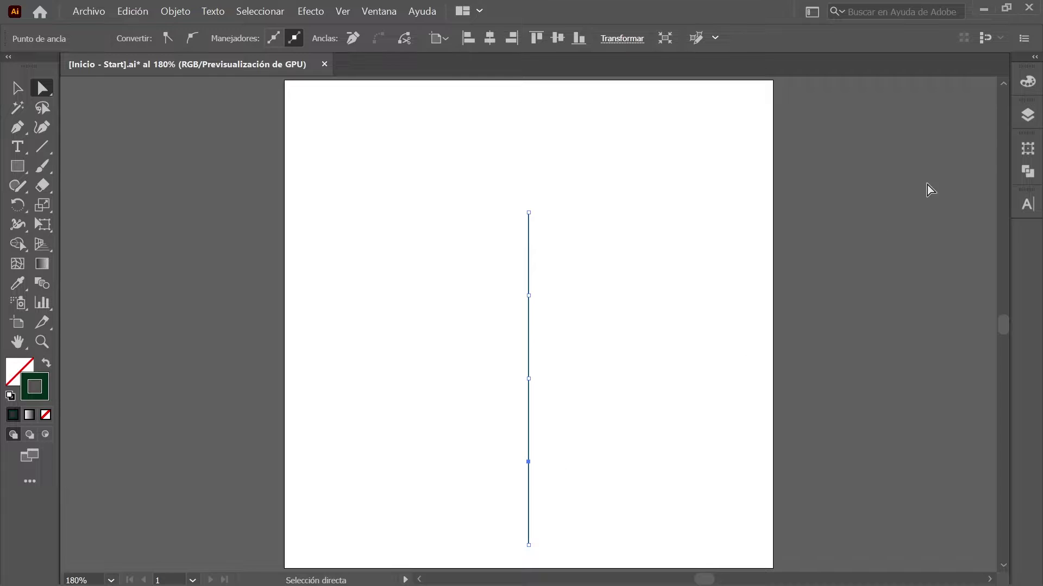
Move the lower-middle anchor to X 318, Y 912.
left_click(1027, 156)
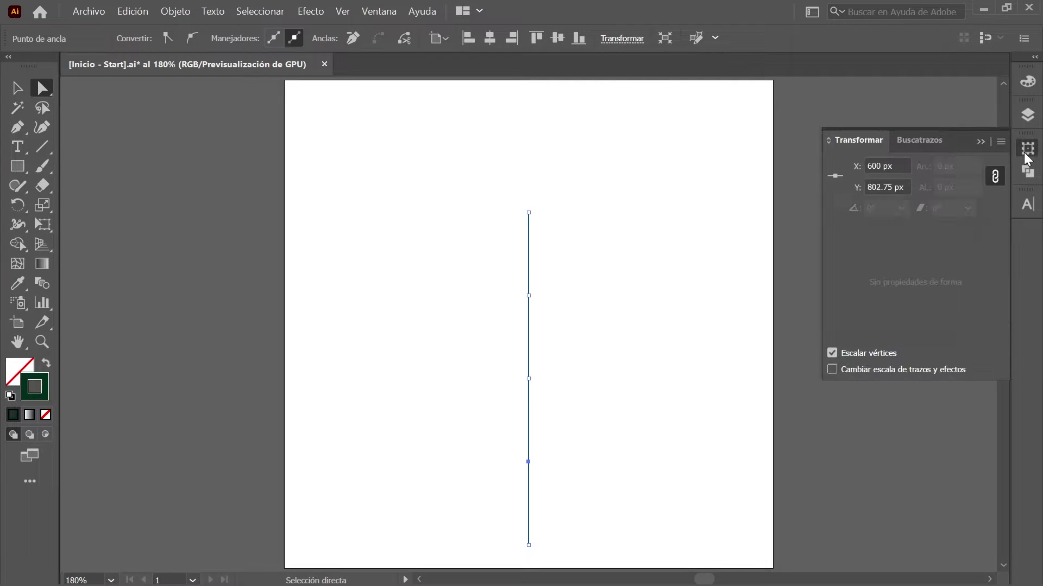
type("318")
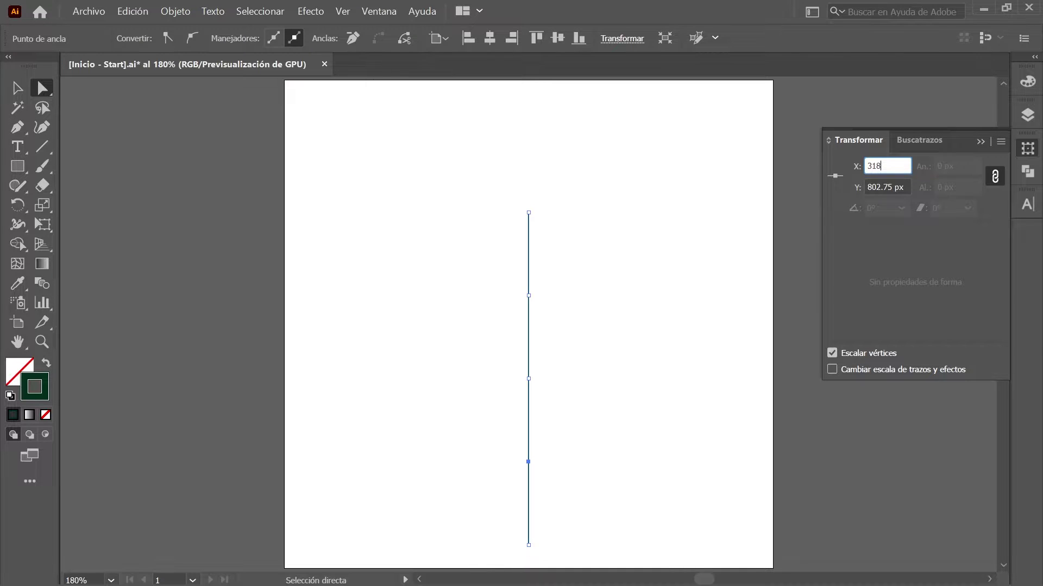
key("Tab")
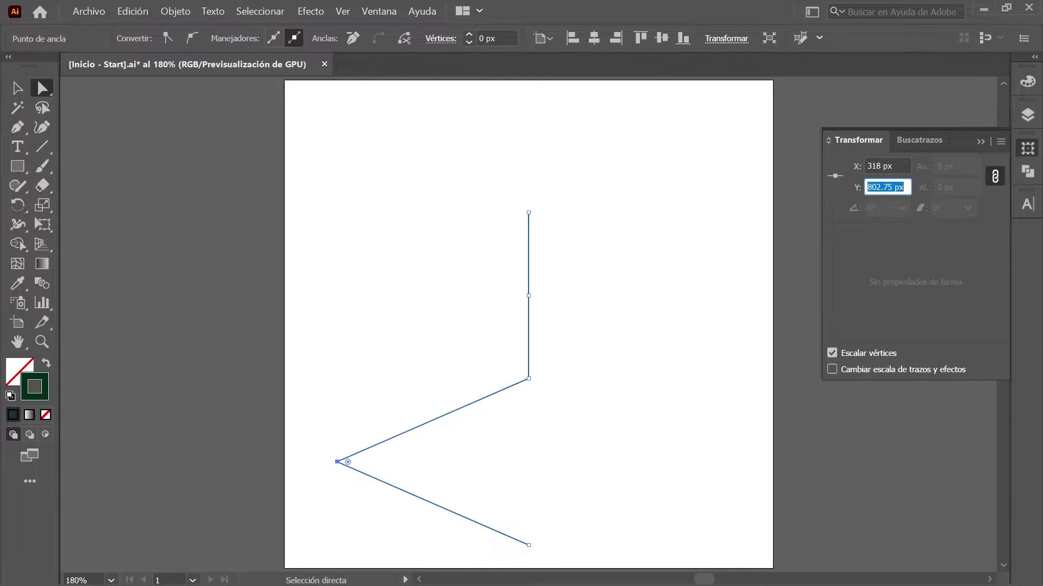
type("912")
key("Return")
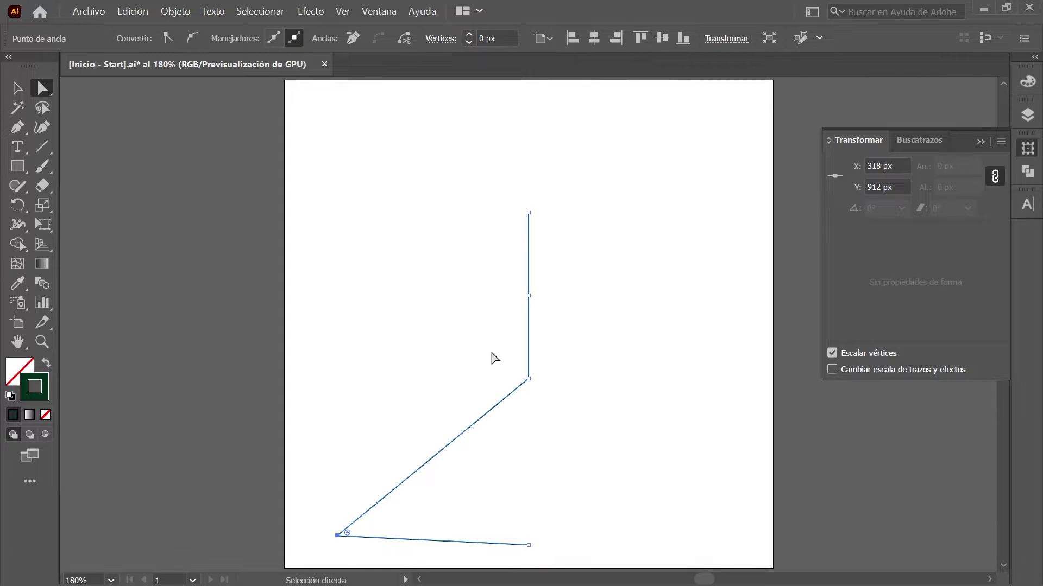
Move the middle anchor to X 498, Y 596.
left_click(528, 378)
left_click(873, 167)
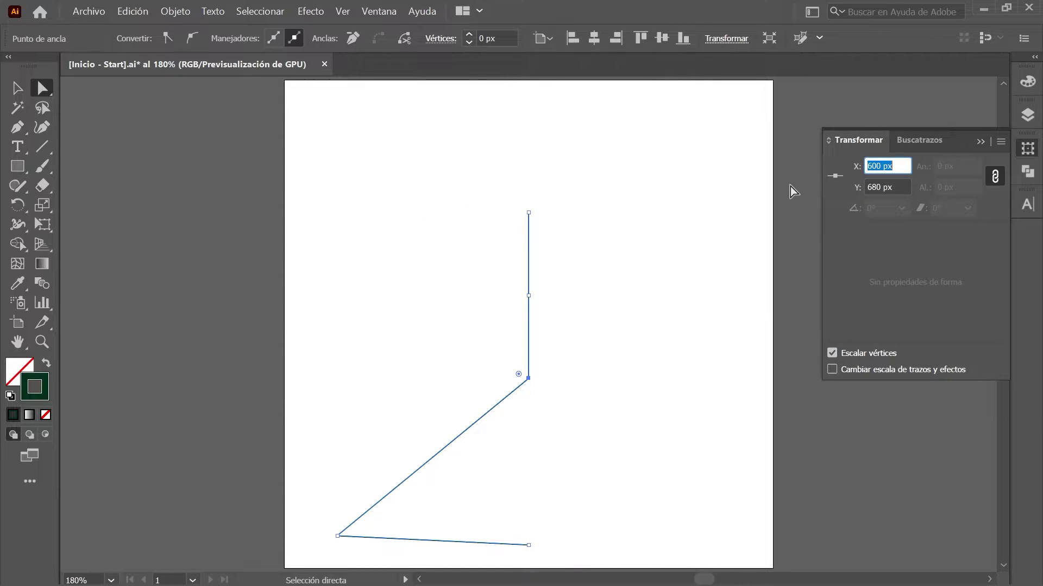
type("498")
key("Tab")
type("59")
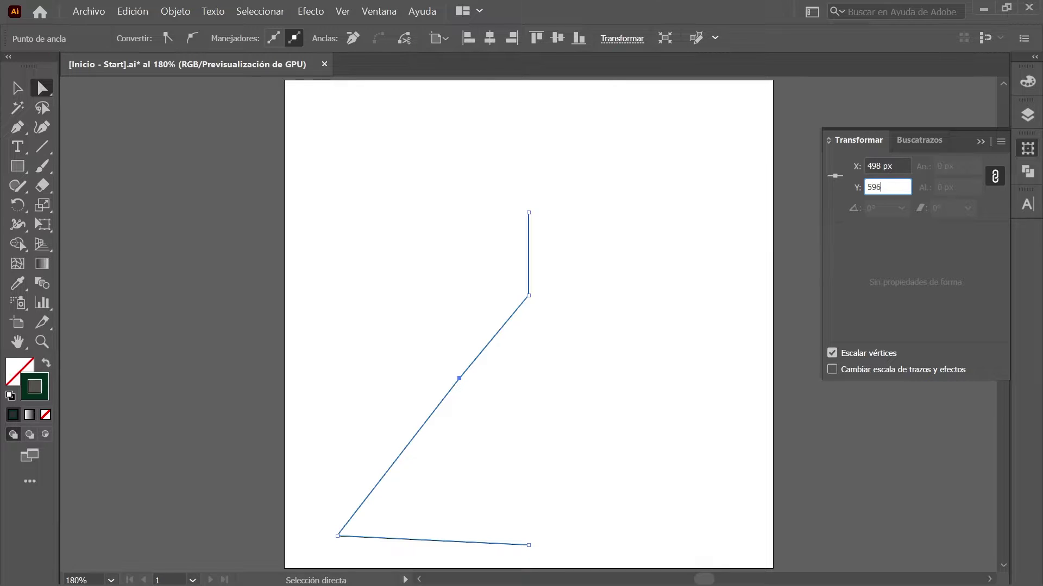
key("Return")
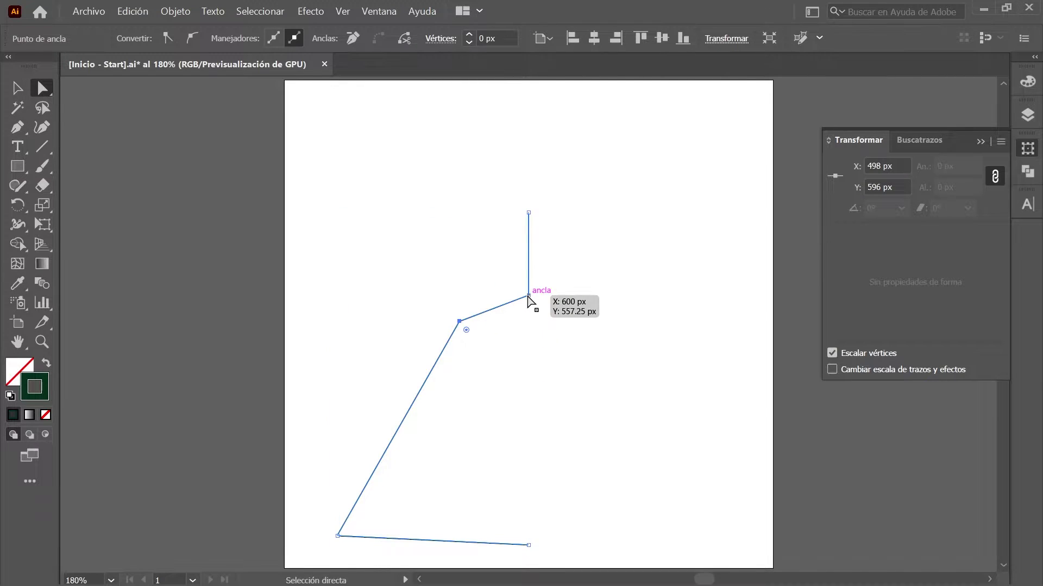
Move the upper neck anchor to X 530, Y 442.
left_click(529, 296)
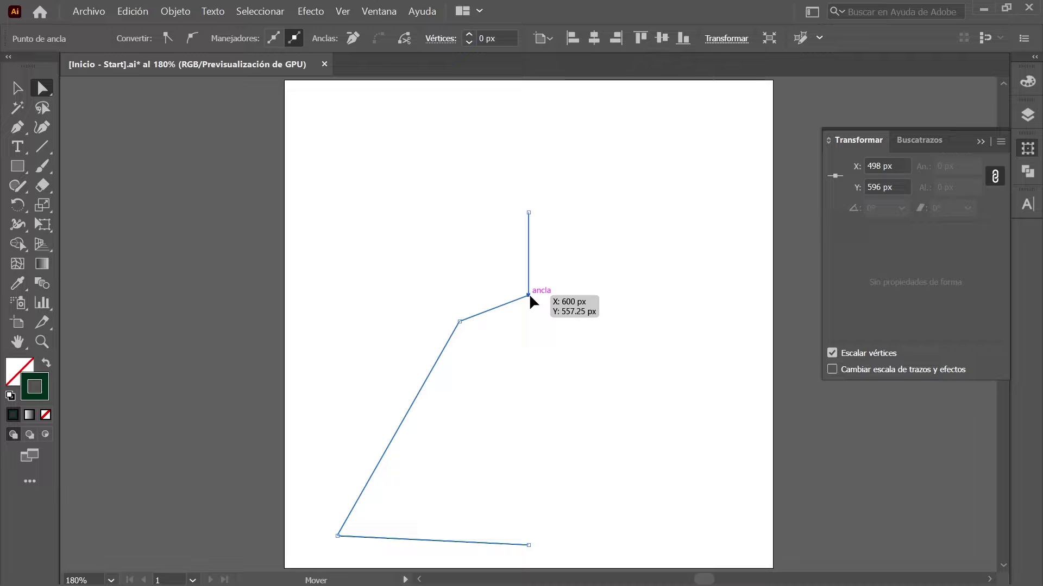
double_click(887, 166)
type("530")
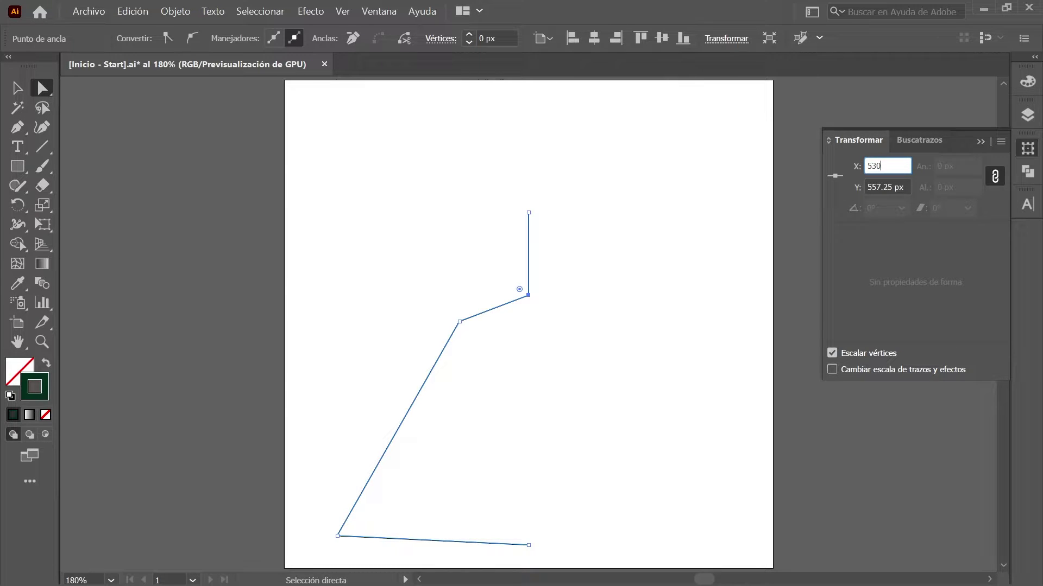
key("Tab")
type("442")
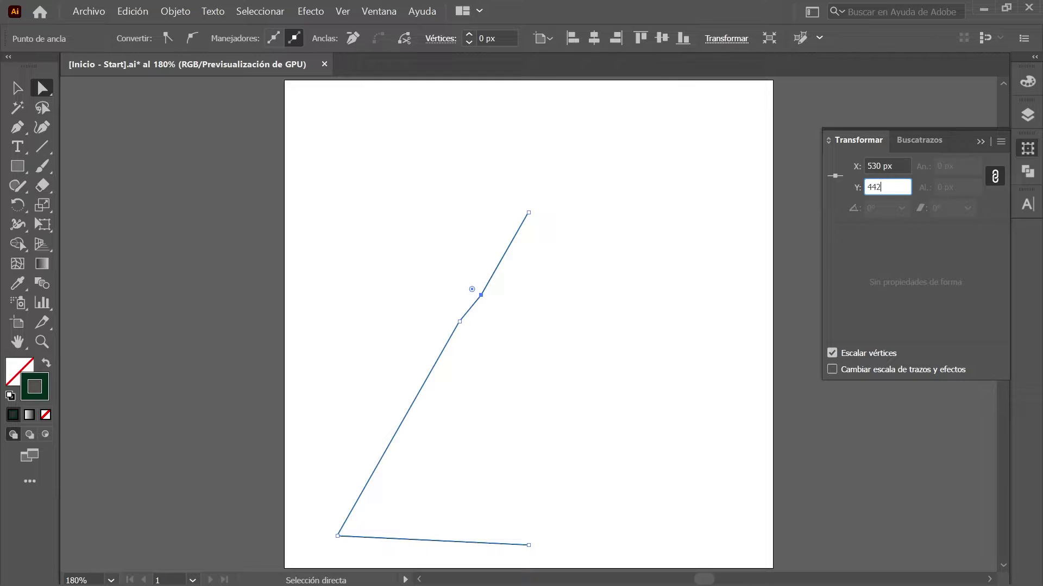
key("Return")
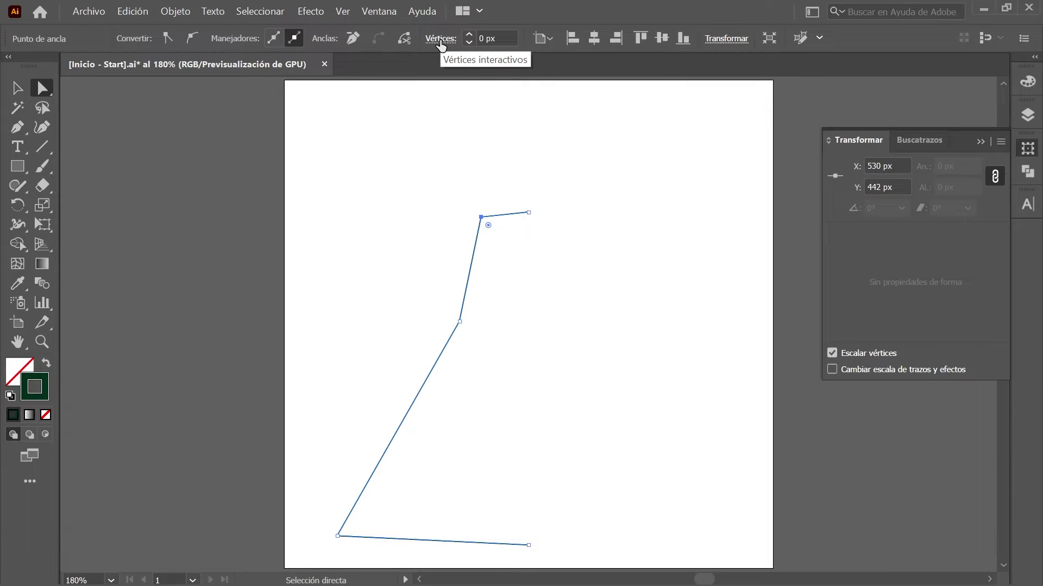
Round the top, middle and bottom-left corners with 78, 140 and 134 px radii.
left_click(441, 39)
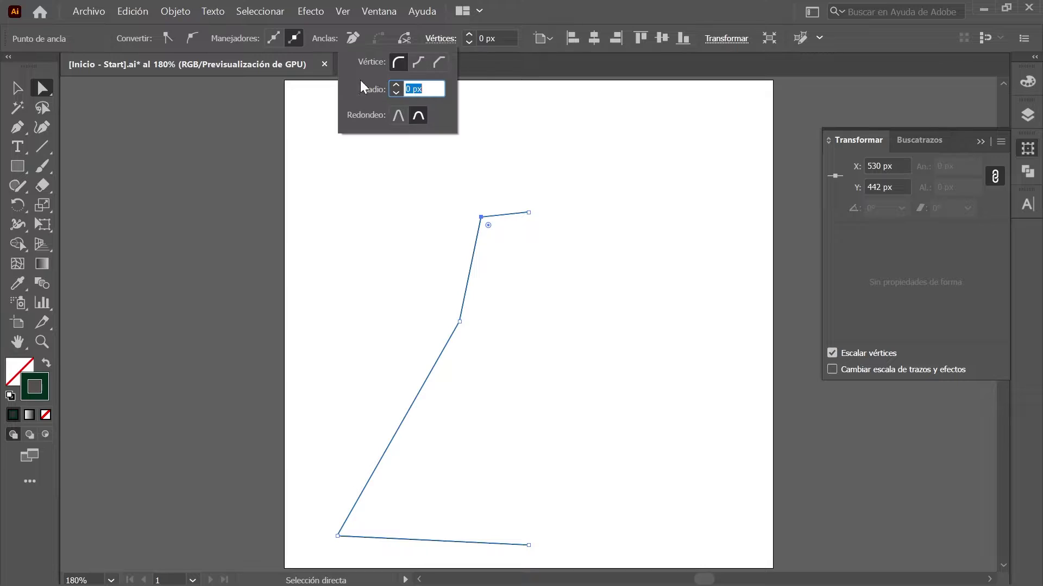
type("78")
key("Return")
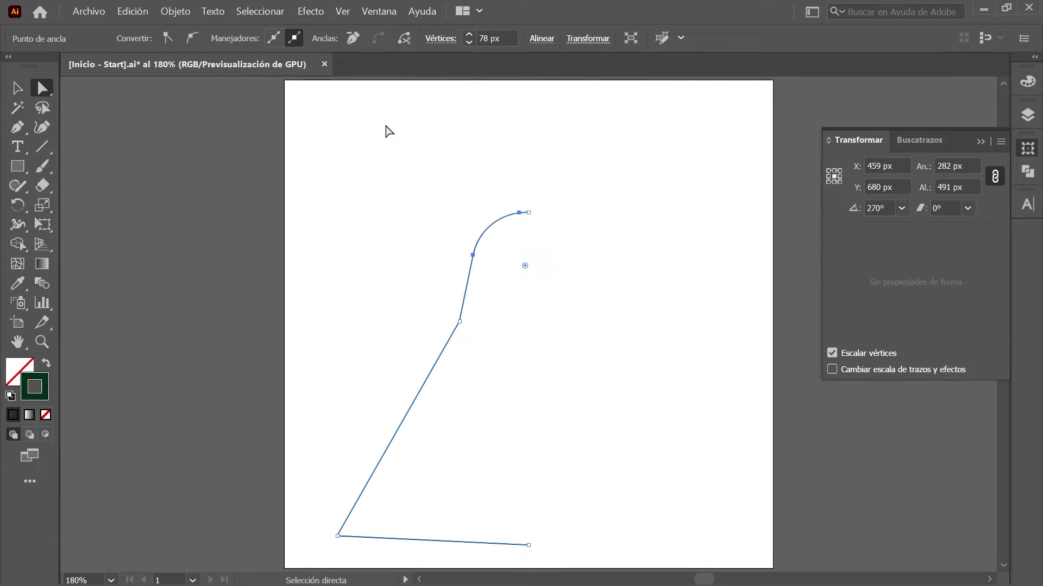
left_click(458, 323)
left_click(442, 40)
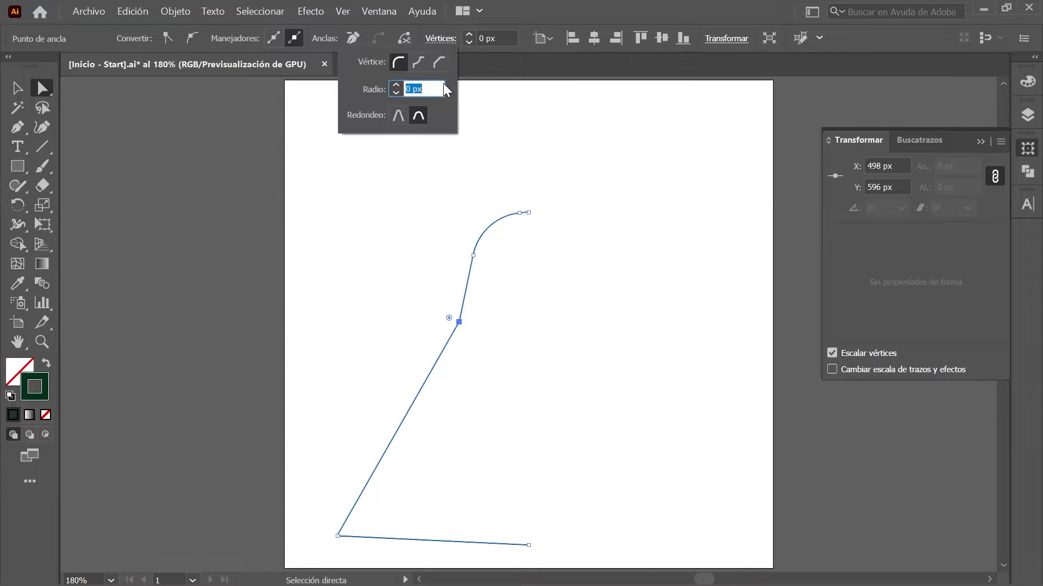
type("140")
key("Return")
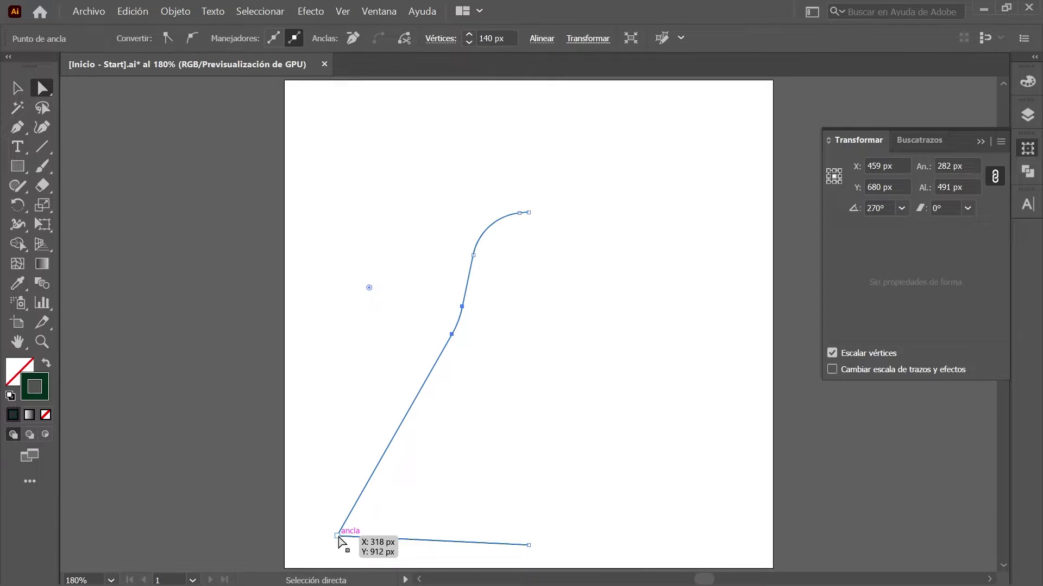
left_click(338, 536)
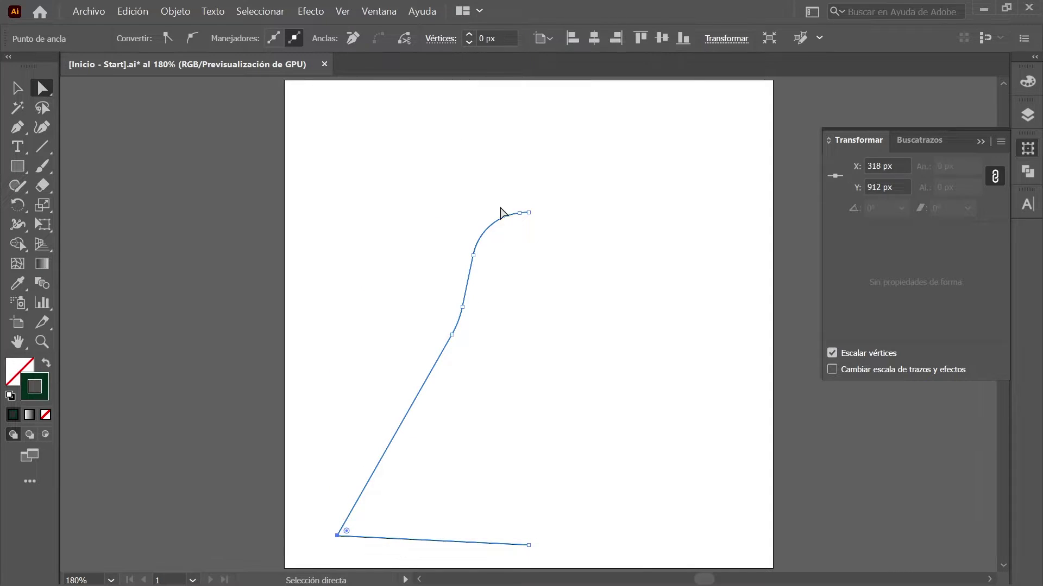
left_click(440, 38)
type("134")
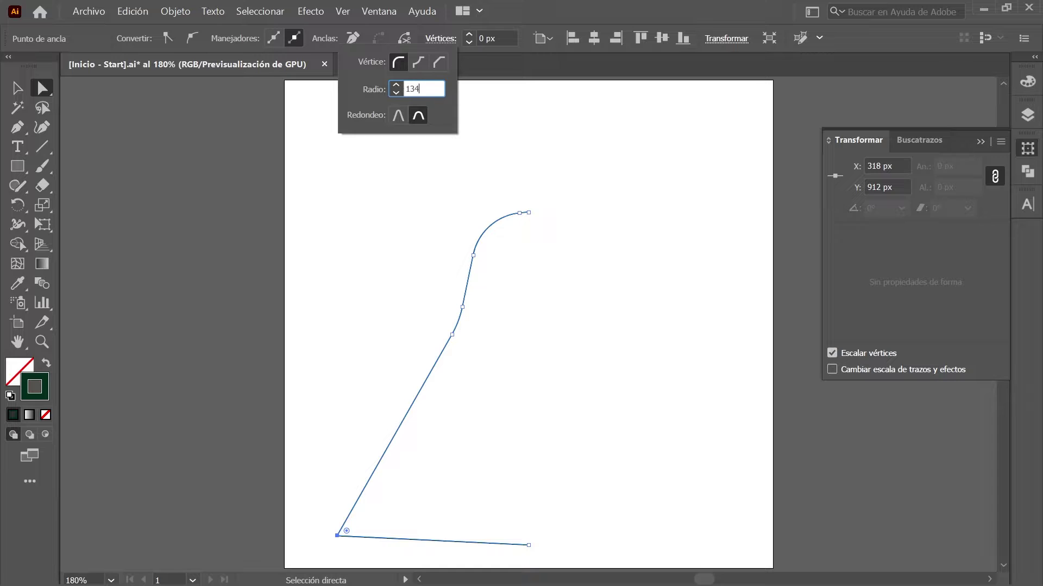
key("Return")
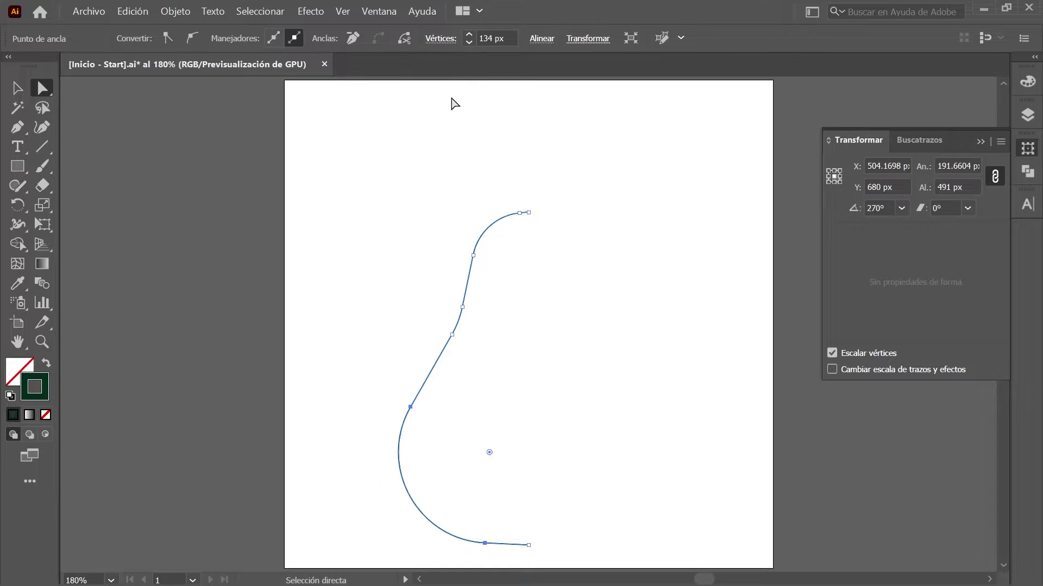
Reflect a vertical copy of the whole half-pear curve across its top anchor.
left_click(263, 8)
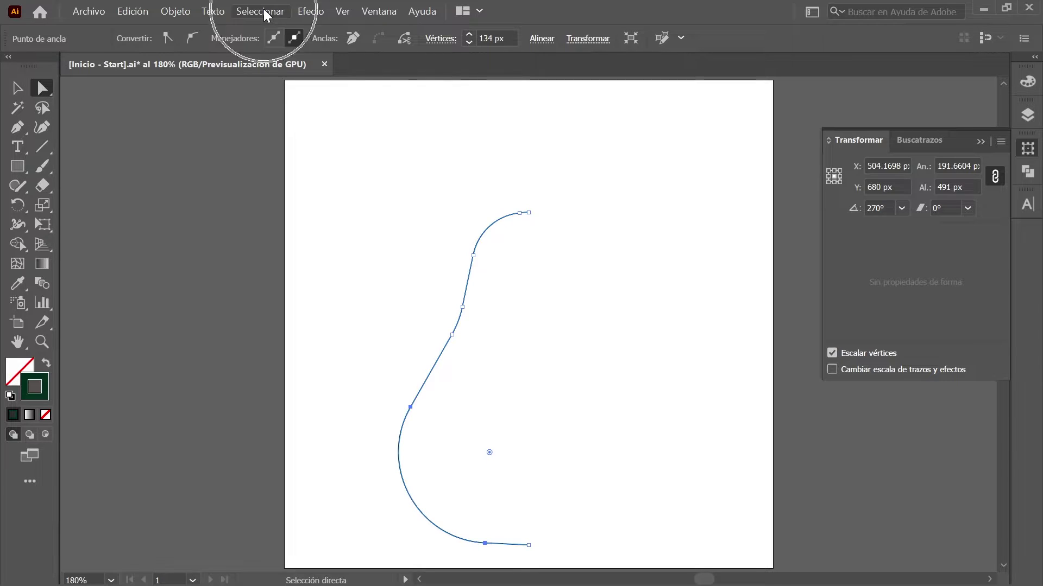
left_click(305, 28)
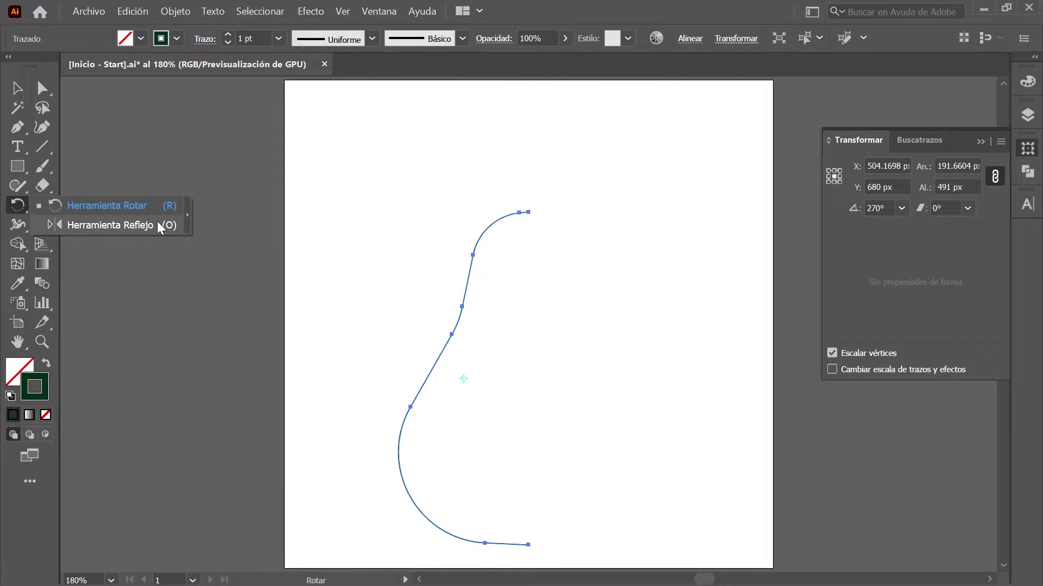
left_click_drag(18, 204, 158, 225)
scroll(539, 212, "up", 3, "alt")
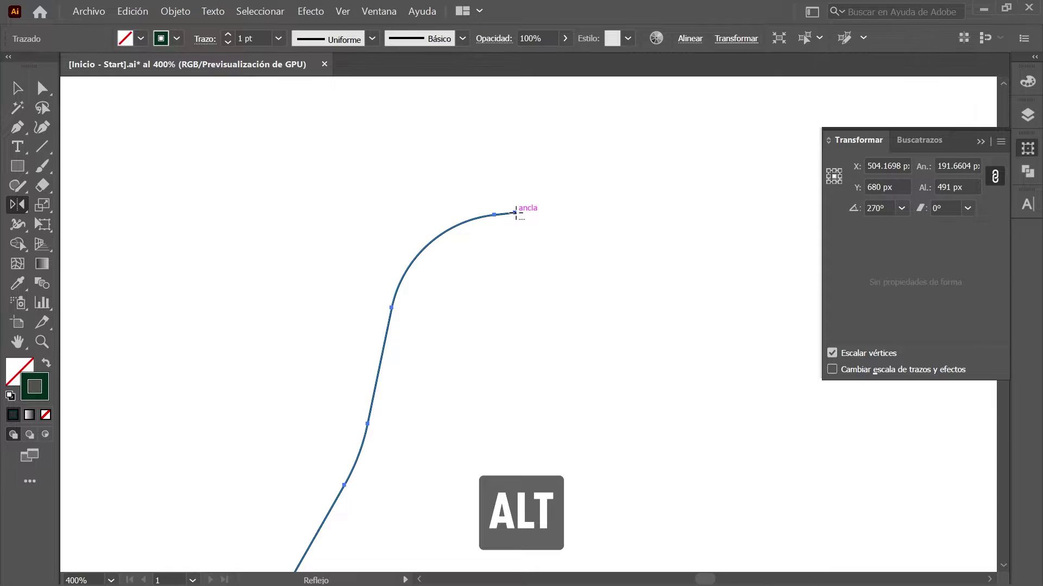
left_click(515, 213, "alt")
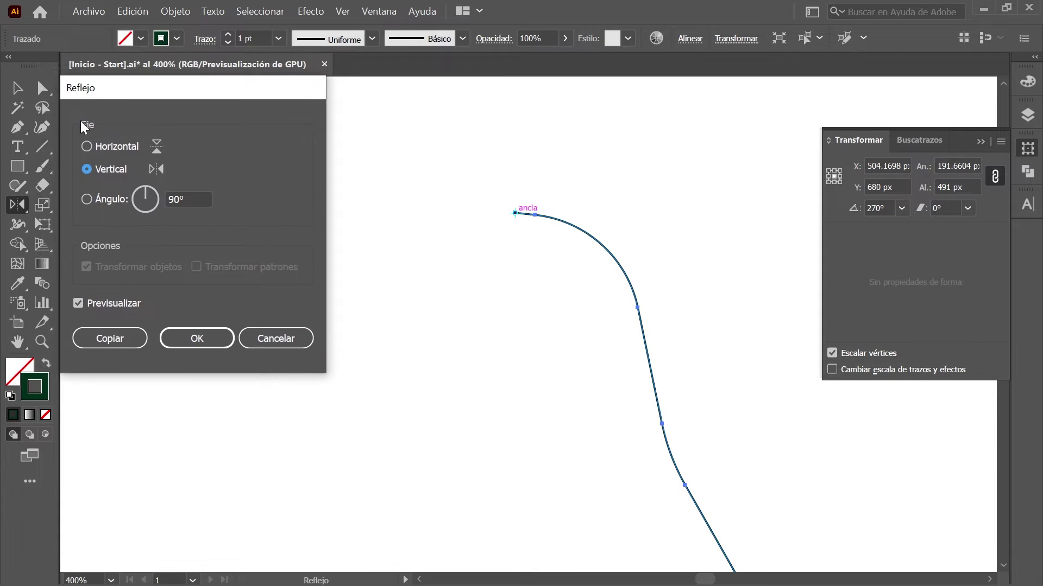
left_click(130, 337)
key("ctrl+0")
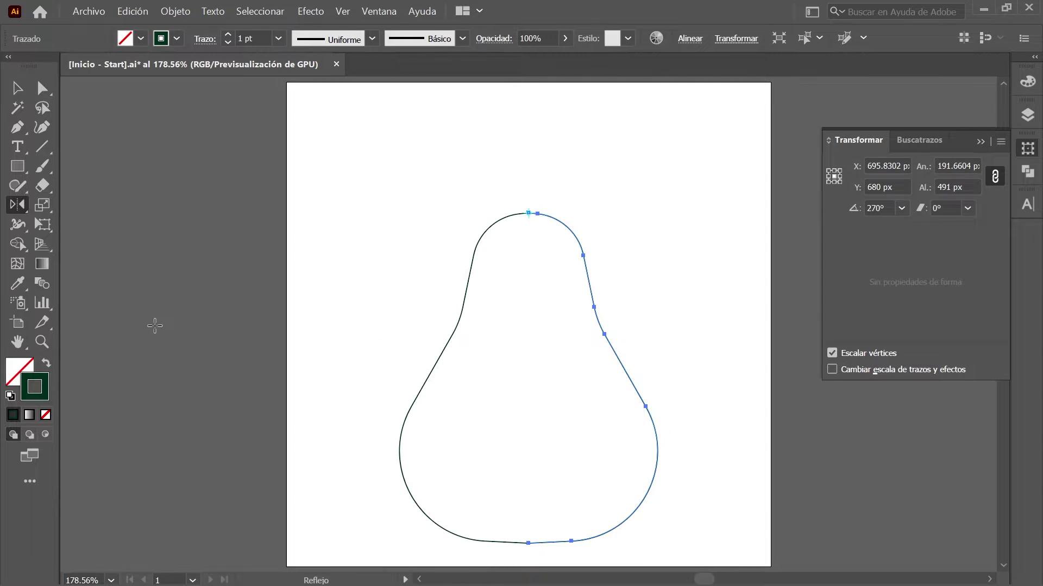
Select both pear halves and swap stroke to fill, making them solid dark green.
left_click(17, 88)
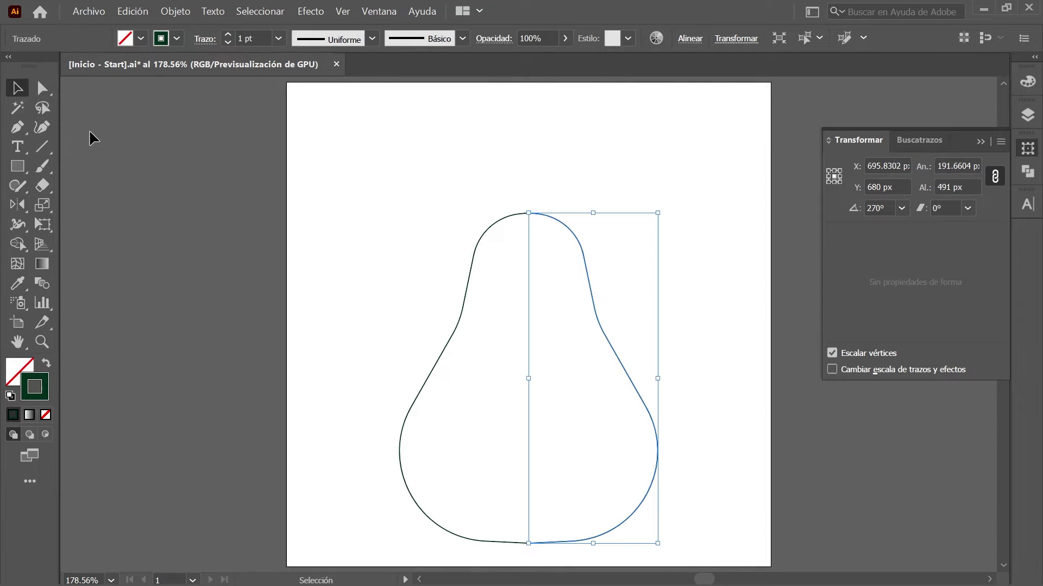
left_click(265, 12)
left_click(298, 30)
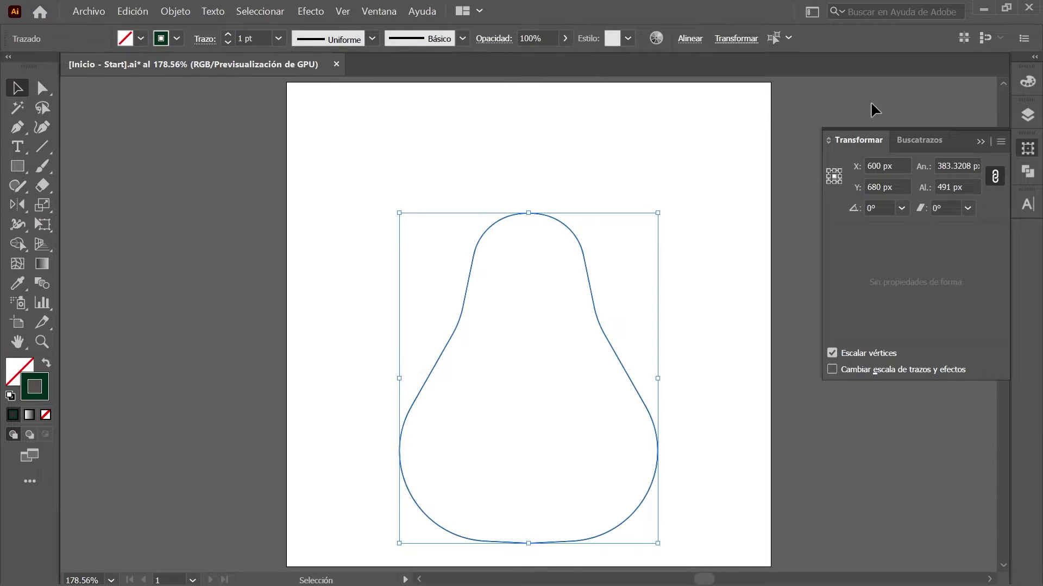
left_click(1027, 81)
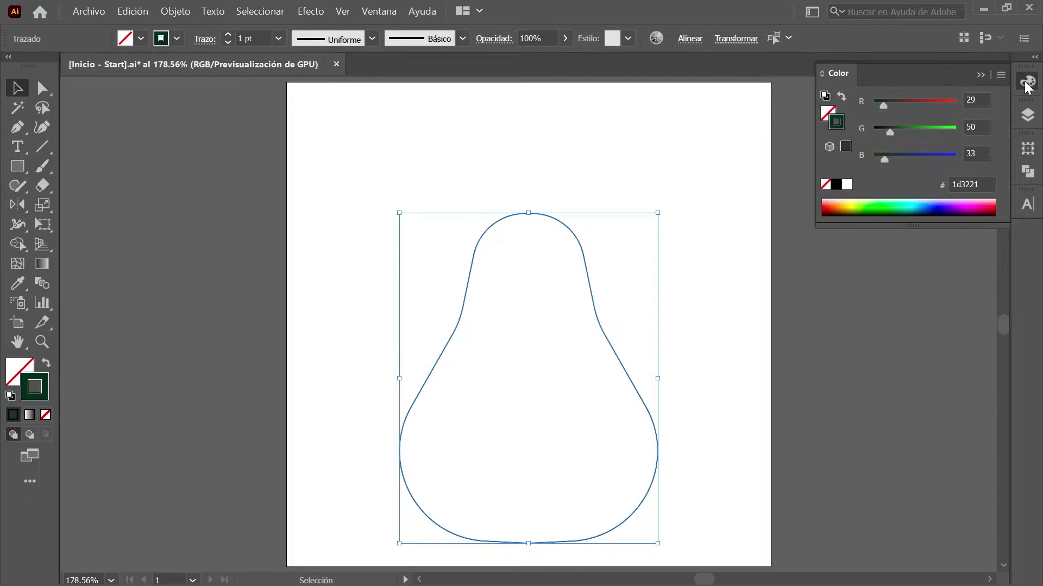
left_click(845, 99)
left_click(1028, 82)
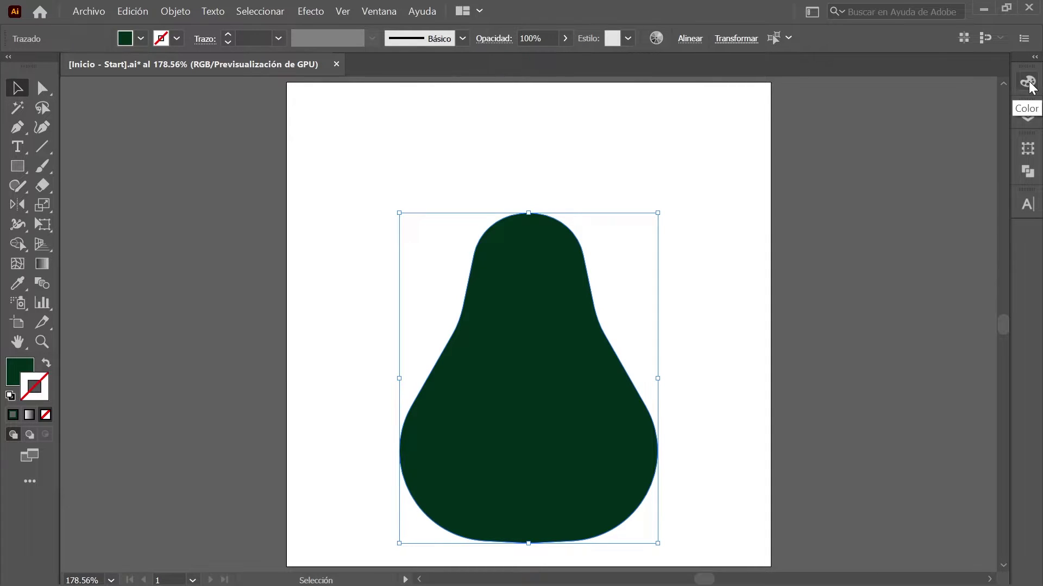
Unite the two pear halves into one shape with Pathfinder.
left_click(1027, 173)
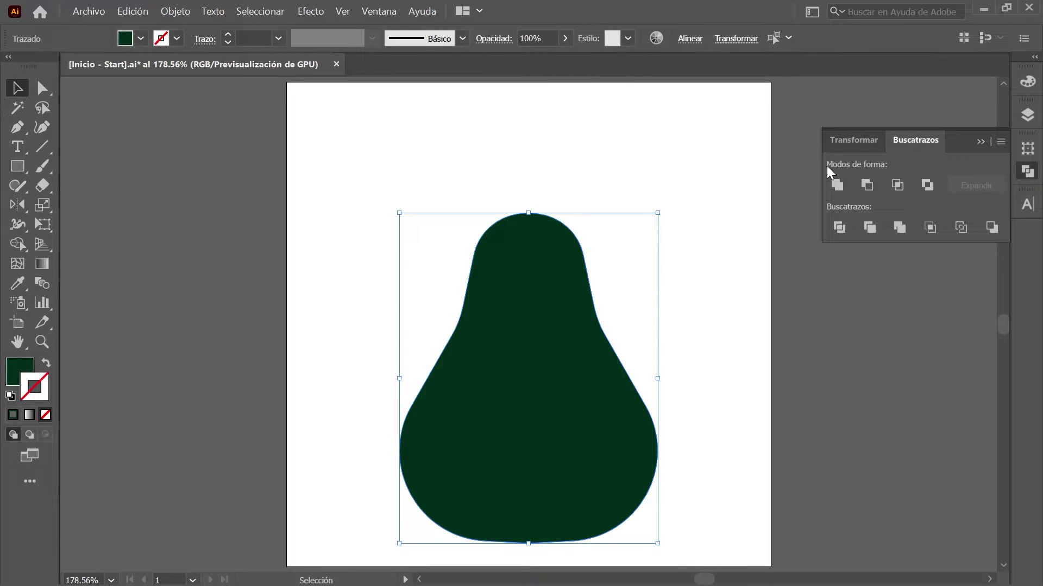
left_click(838, 185)
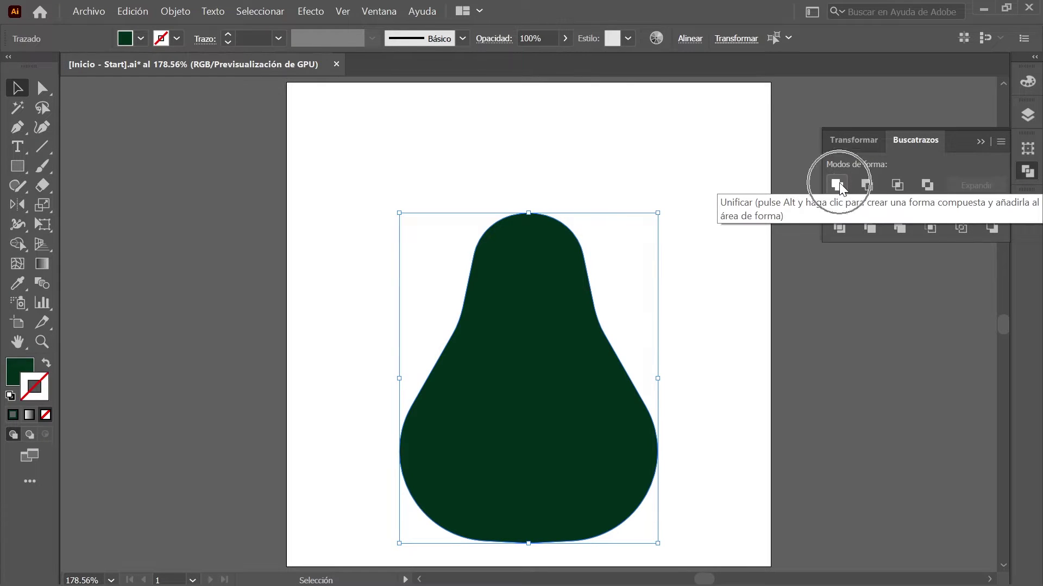
left_click(1027, 171)
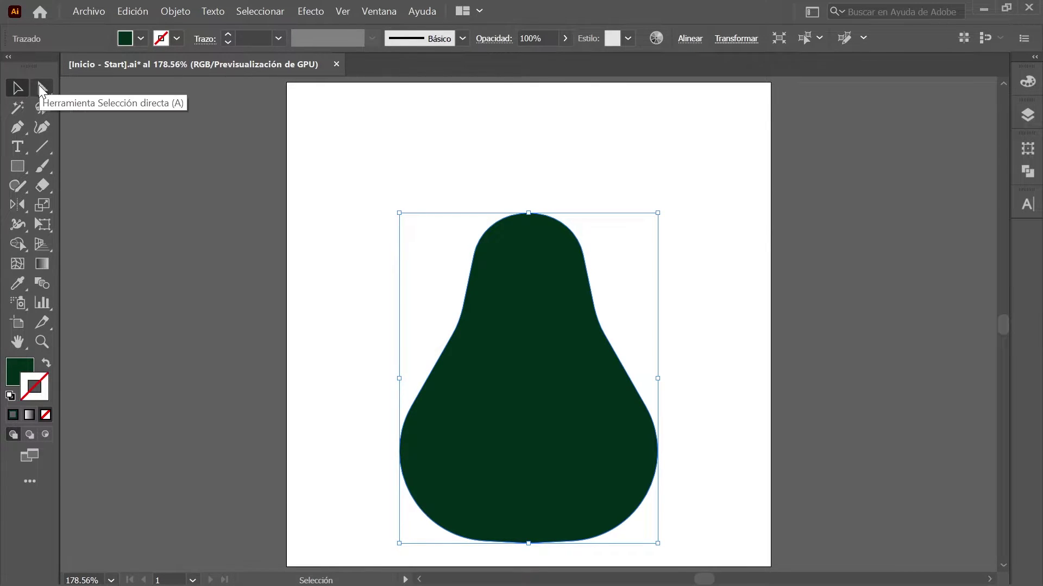
Round the pear's top anchor with a 100 px corner radius.
left_click(42, 87)
scroll(514, 246, "up", 3)
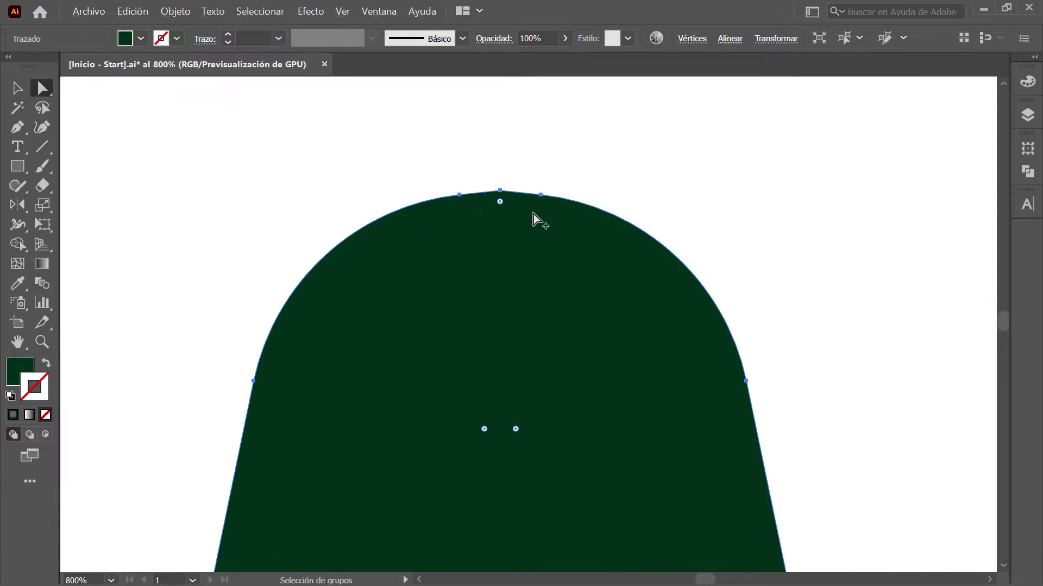
scroll(533, 214, "up", 2)
left_click(483, 181)
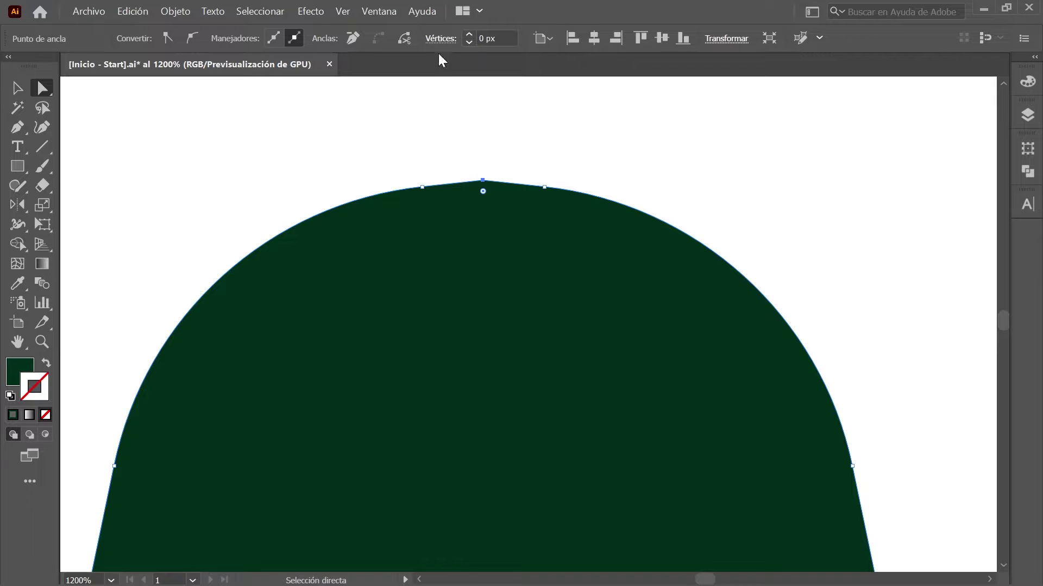
left_click(441, 39)
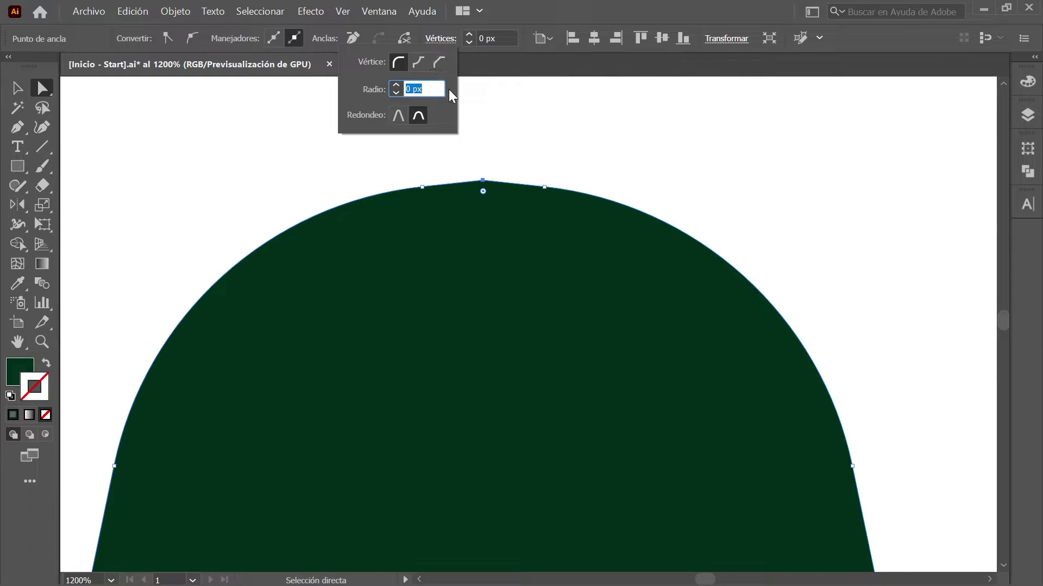
type("100")
key("Return")
key("ctrl+0")
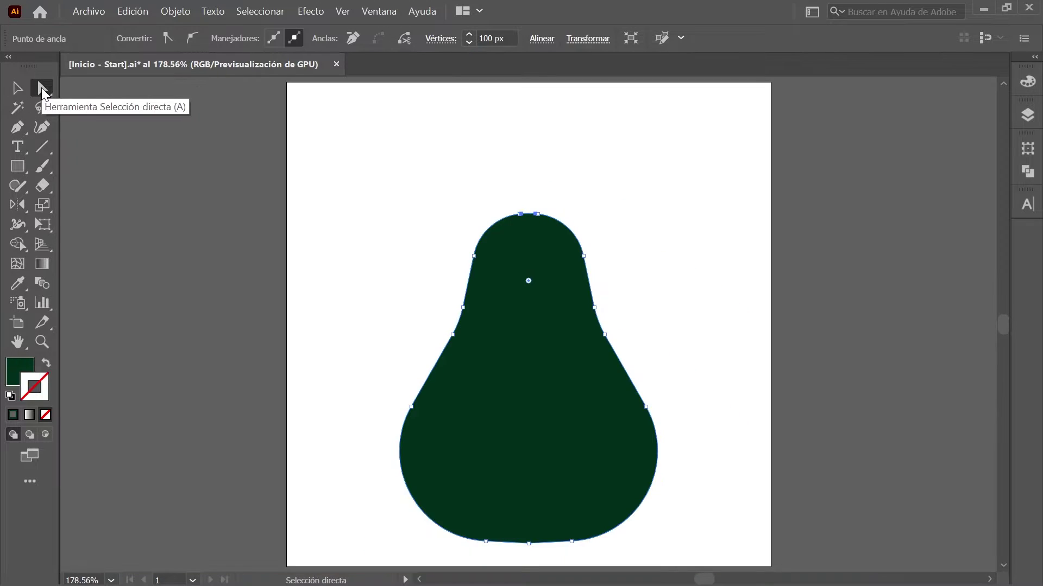
Round the pear's bottom anchor with a 460 px corner radius.
scroll(554, 561, "up", 5, "alt")
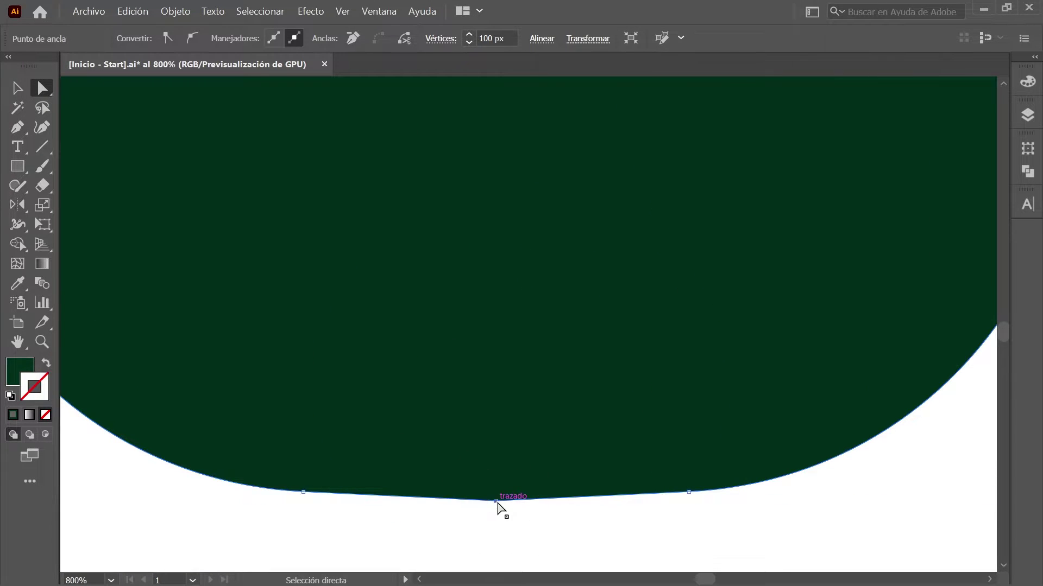
left_click(496, 501)
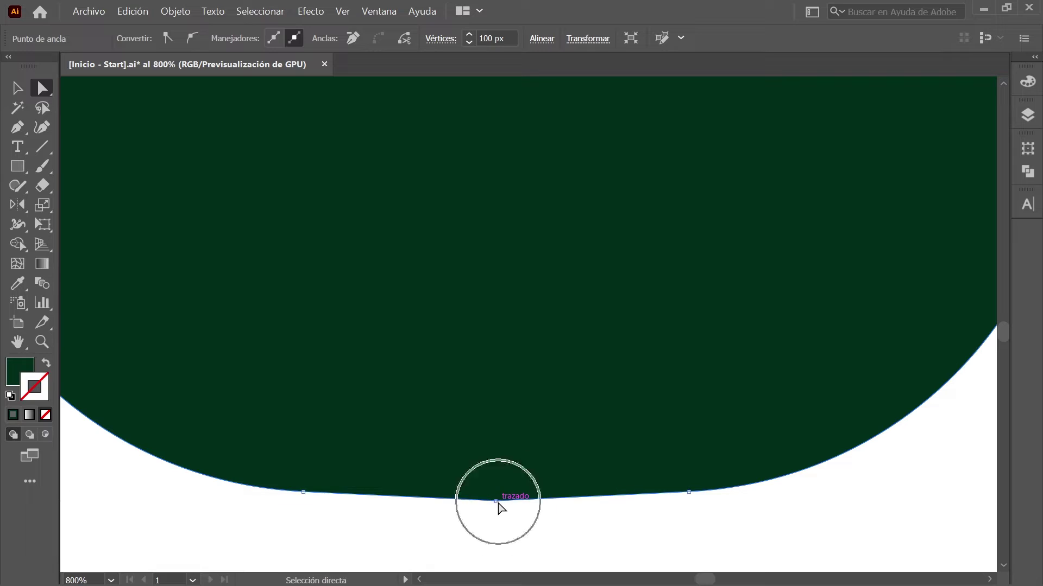
left_click(442, 39)
type("4")
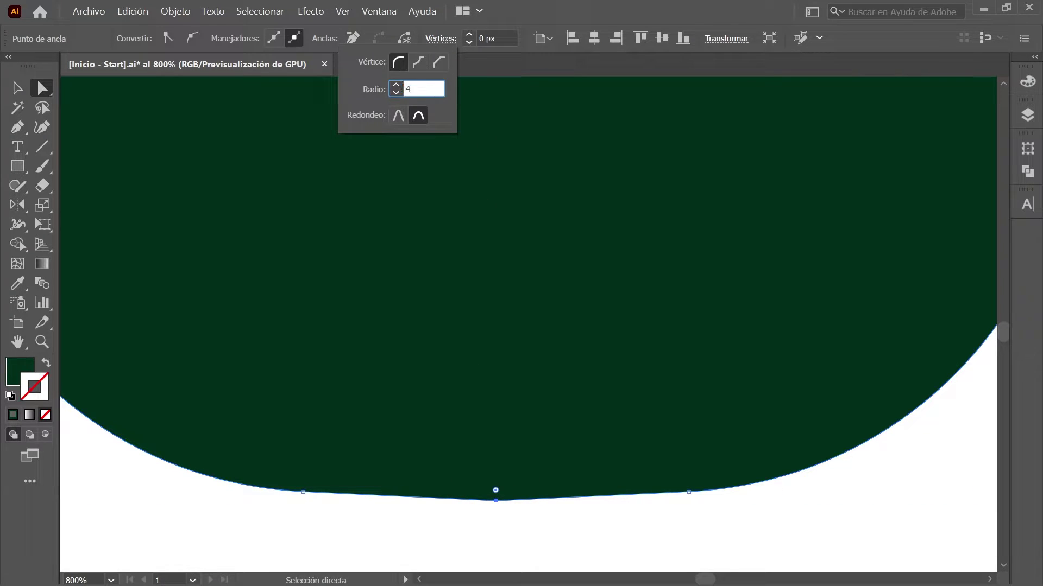
type("60")
key("Return")
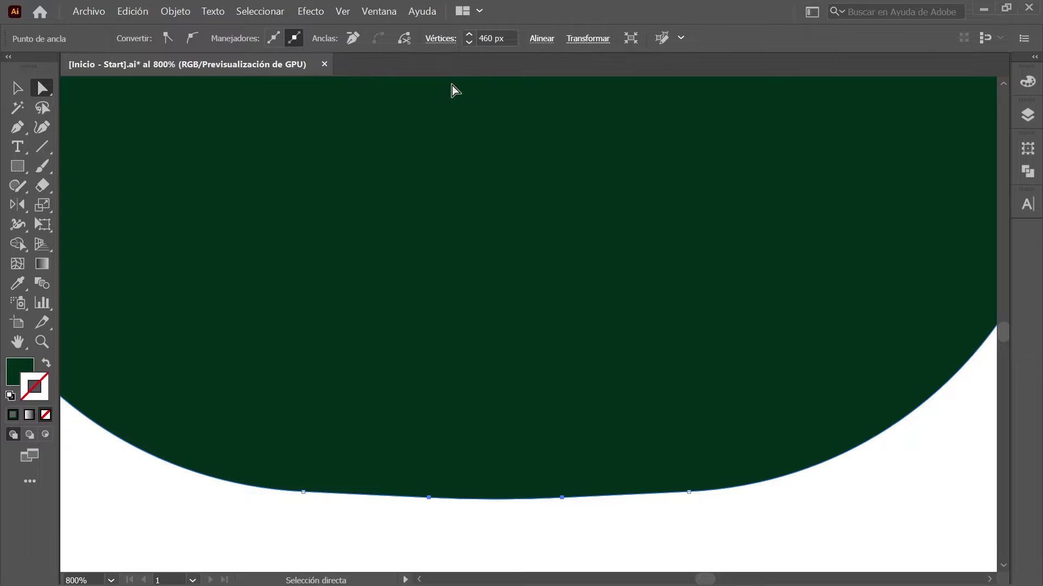
key("ctrl+0")
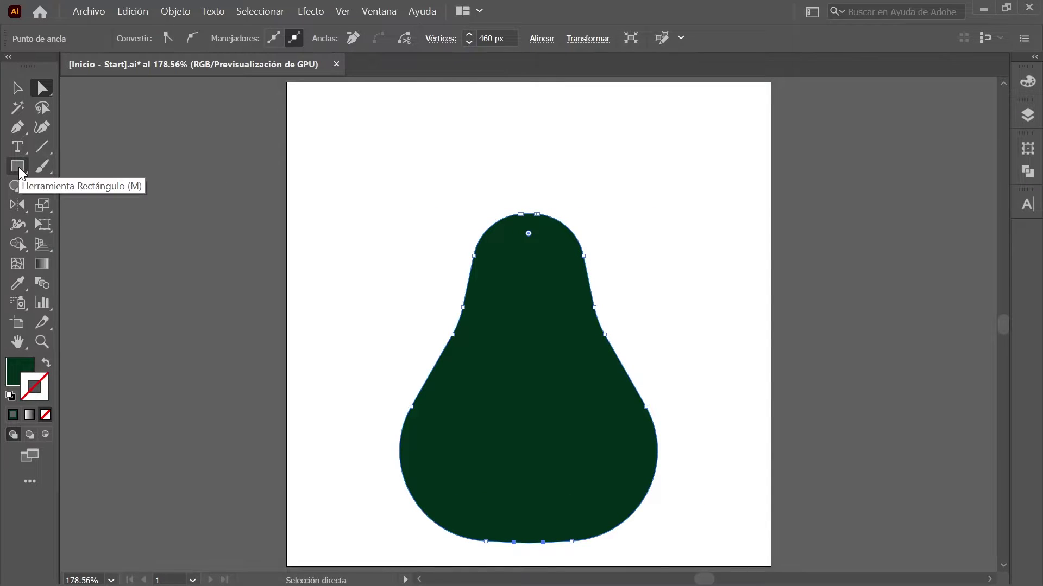
Create a 20 × 135 px rectangle for the stem and nudge it slightly left.
left_click(19, 167)
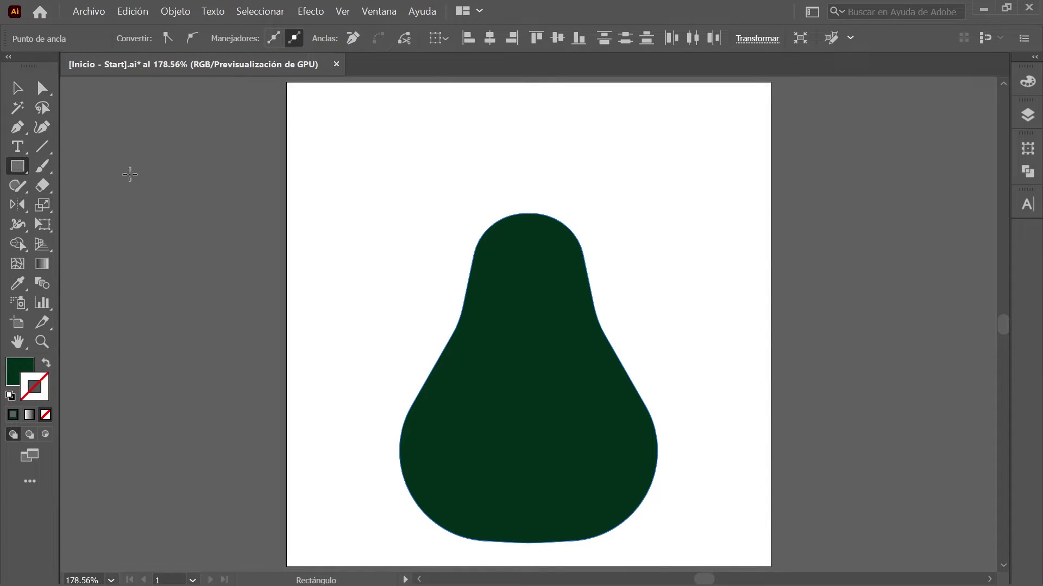
left_click(475, 172)
left_click_drag(121, 83, 139, 91)
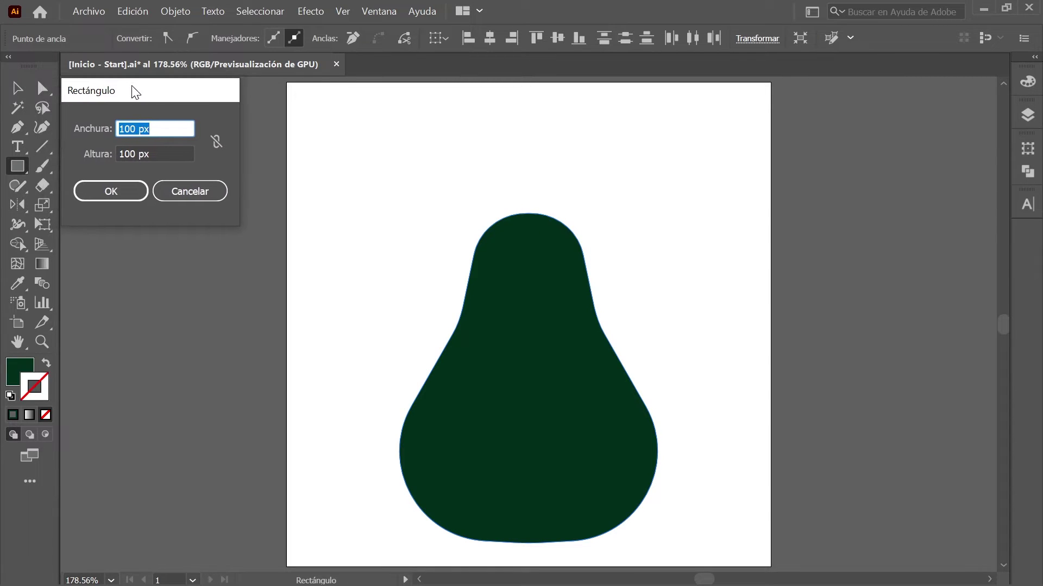
type("20")
key("Tab")
type("135")
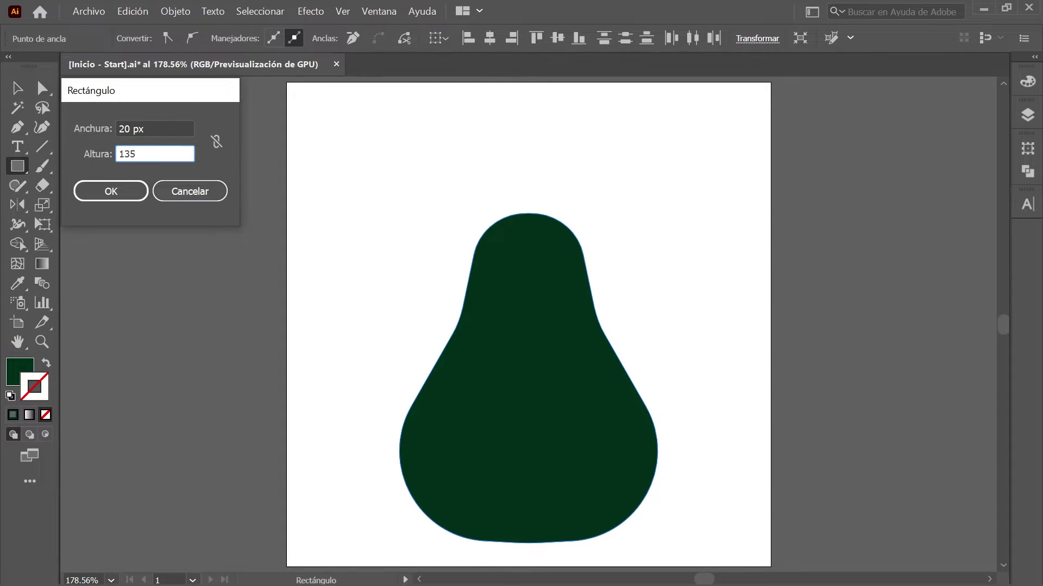
left_click(111, 191)
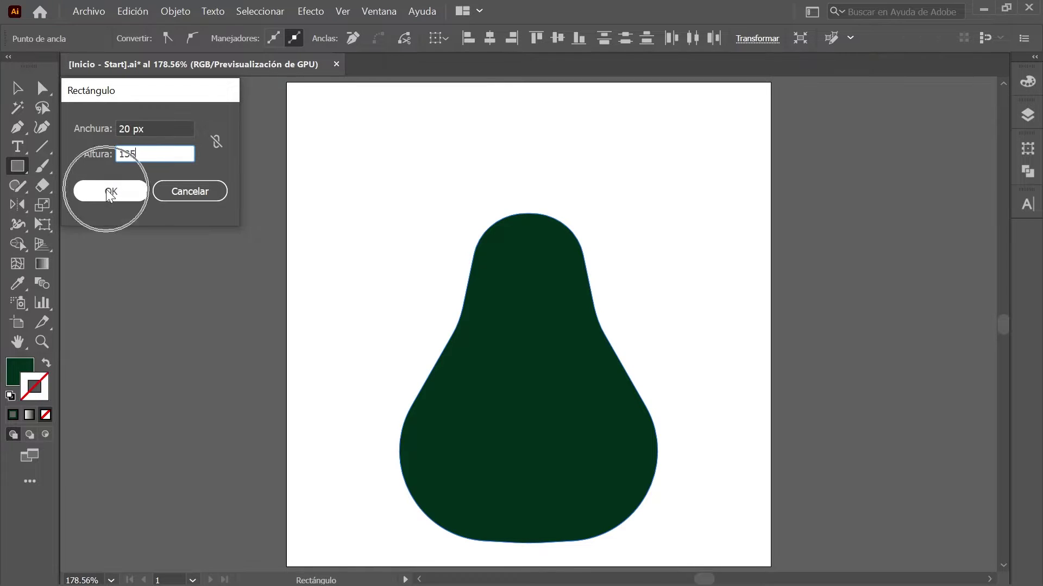
left_click_drag(486, 194, 443, 196)
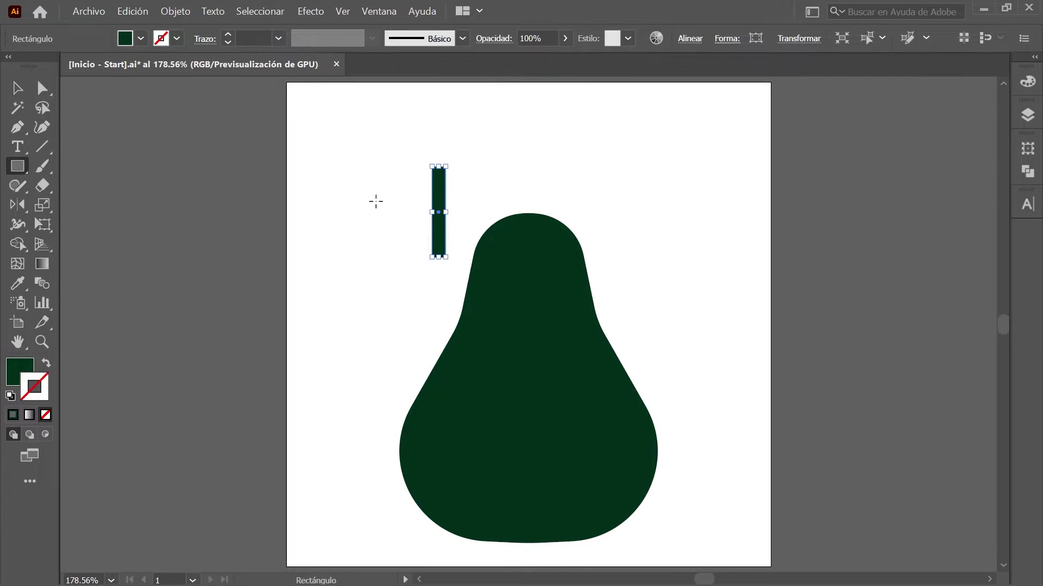
left_click(43, 88)
scroll(442, 169, "up", 5)
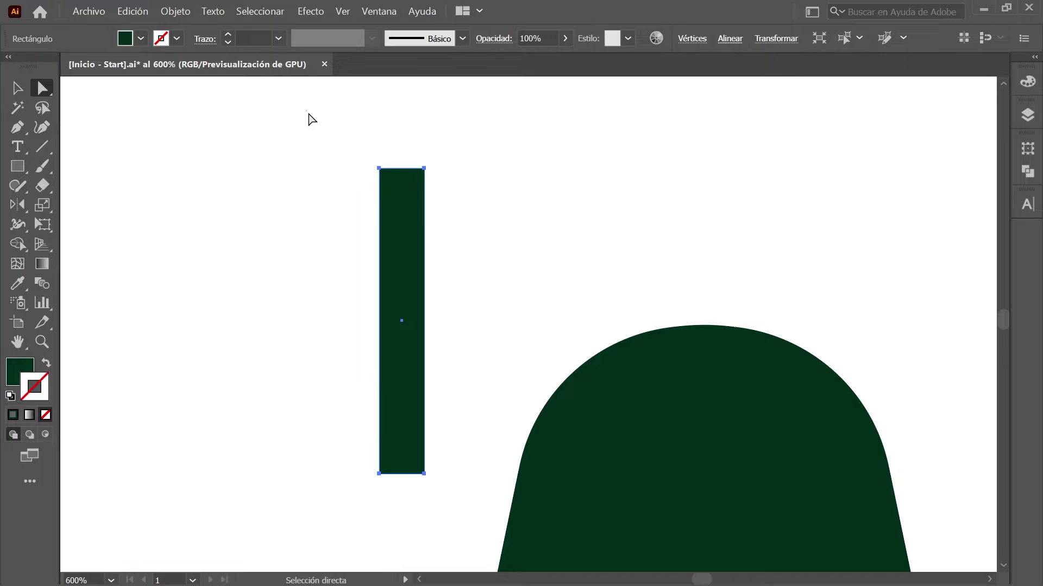
Scale the stem rectangle's top two anchors uniformly to 200% to widen its top.
left_click_drag(305, 111, 482, 202)
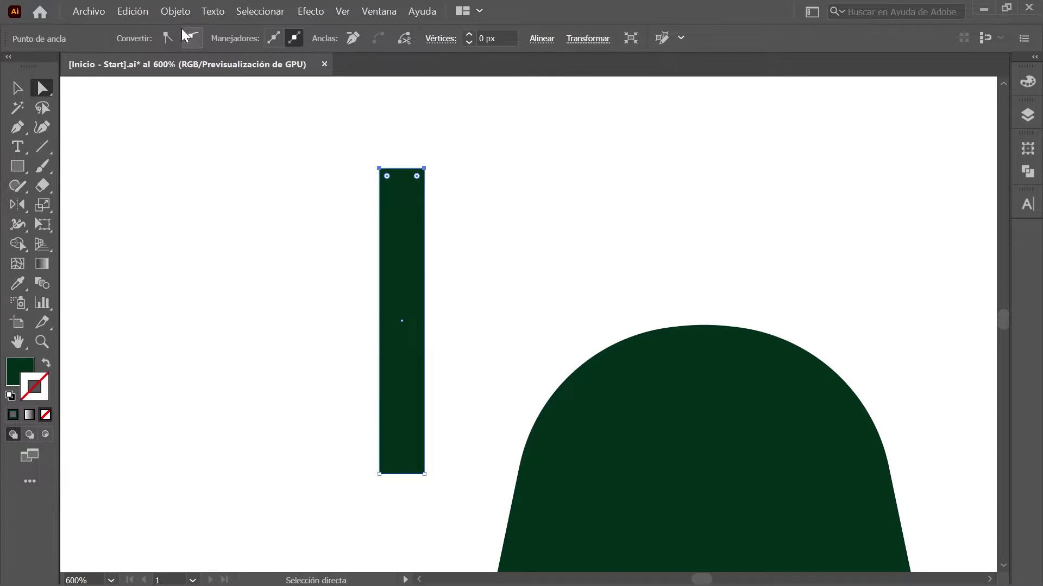
left_click(175, 11)
mouse_move(245, 34)
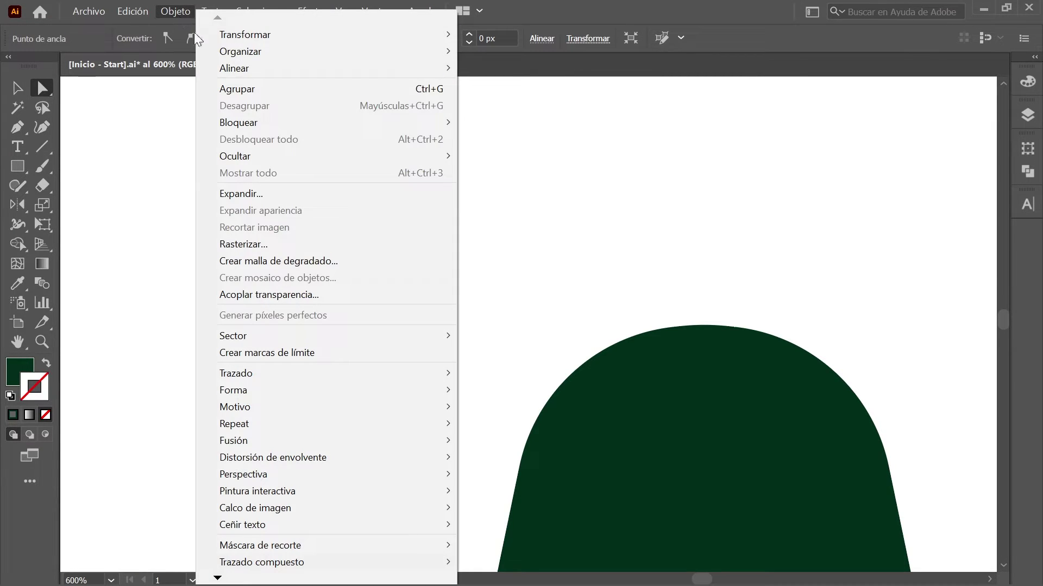
left_click(561, 106)
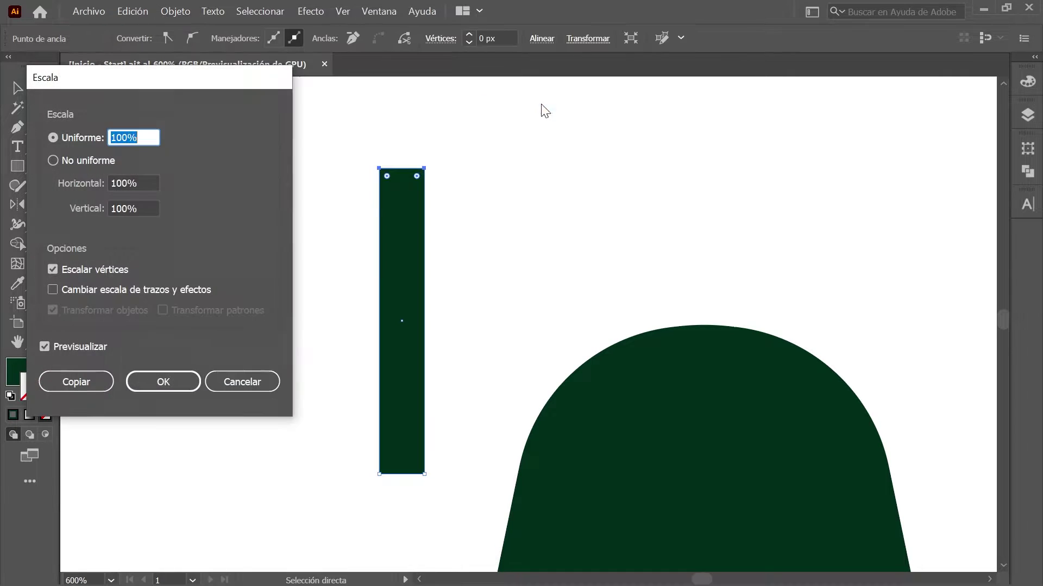
left_click_drag(128, 87, 162, 92)
left_click(84, 146)
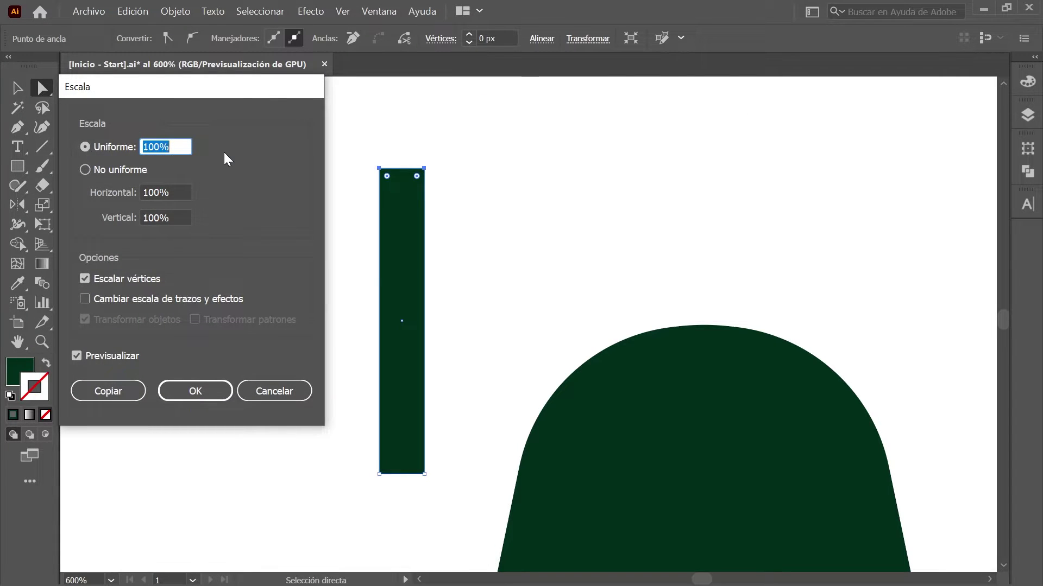
type("200")
left_click(192, 391)
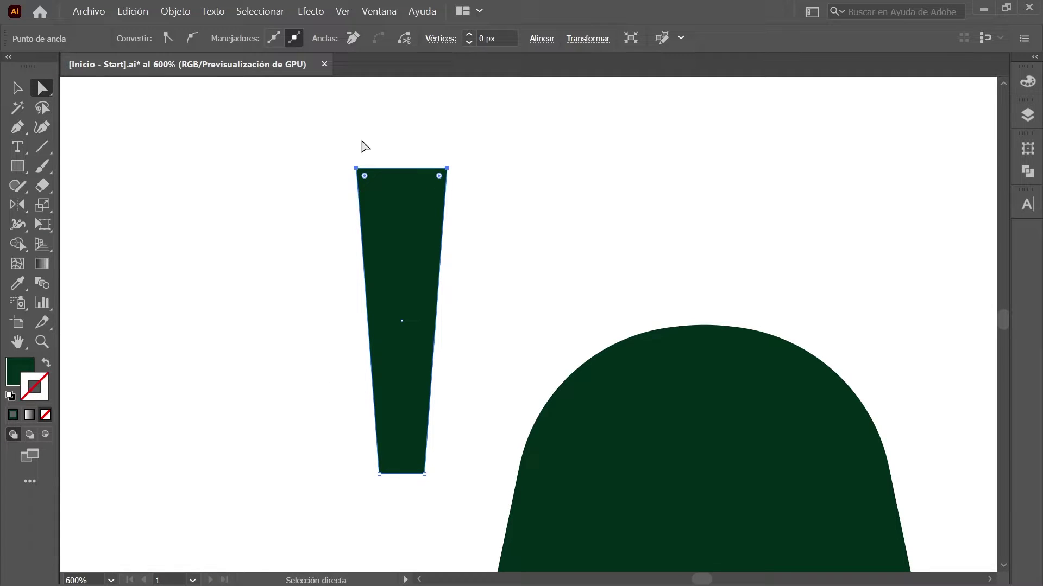
Round the stem's top corners with a 5 px corner radius.
left_click(441, 38)
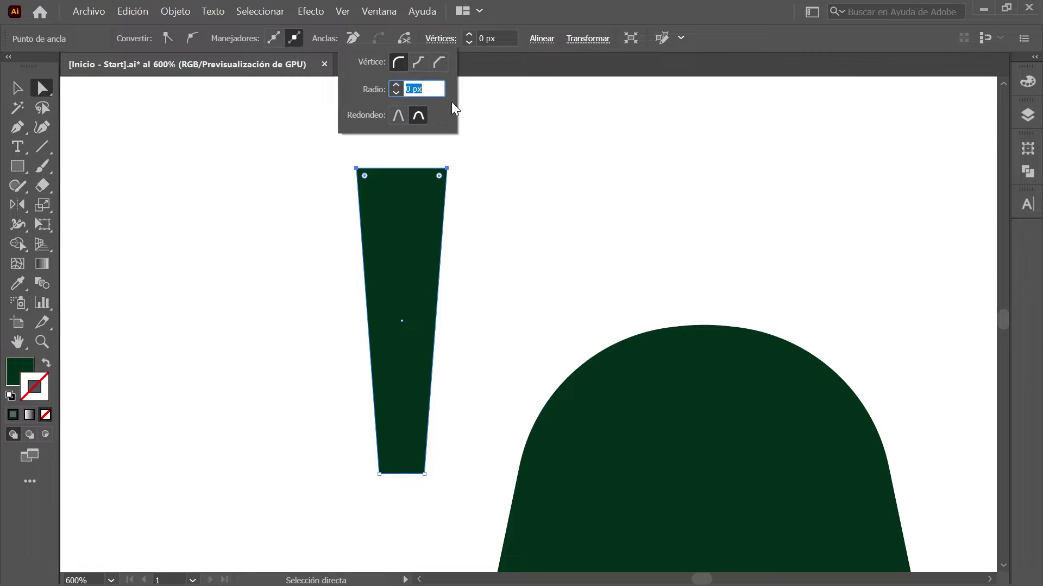
type("5")
key("Return")
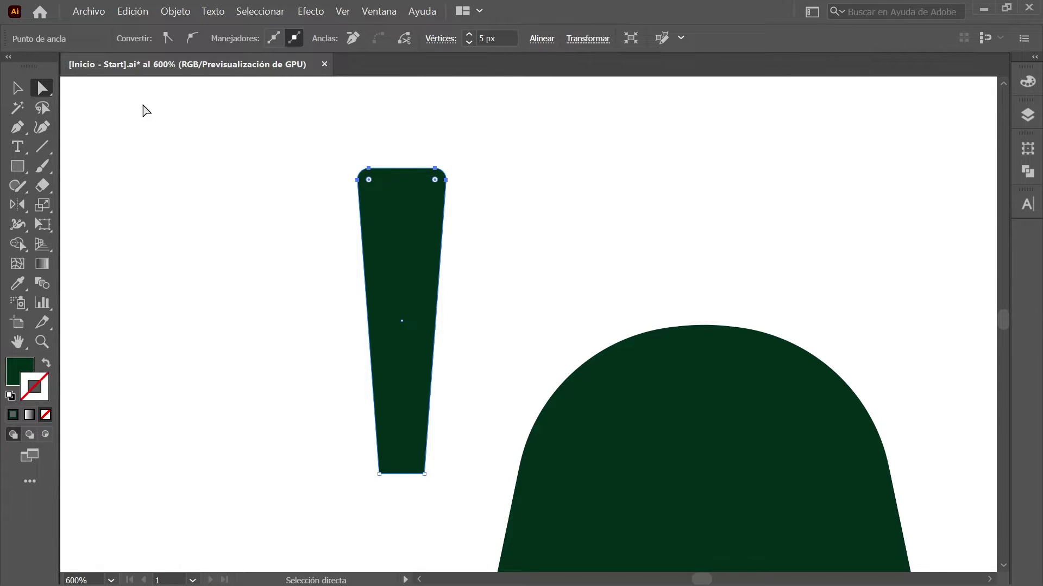
left_click(15, 88)
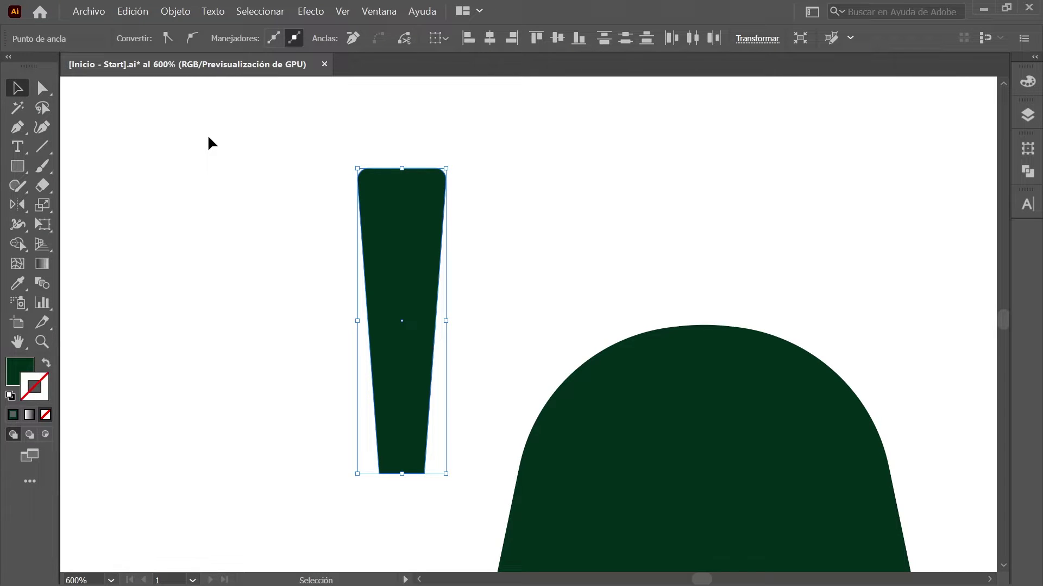
Apply a vertical Arc warp to the stem (bend 35%, 0% horizontal, -10% vertical), then expand its appearance.
left_click(317, 12)
mouse_move(335, 144)
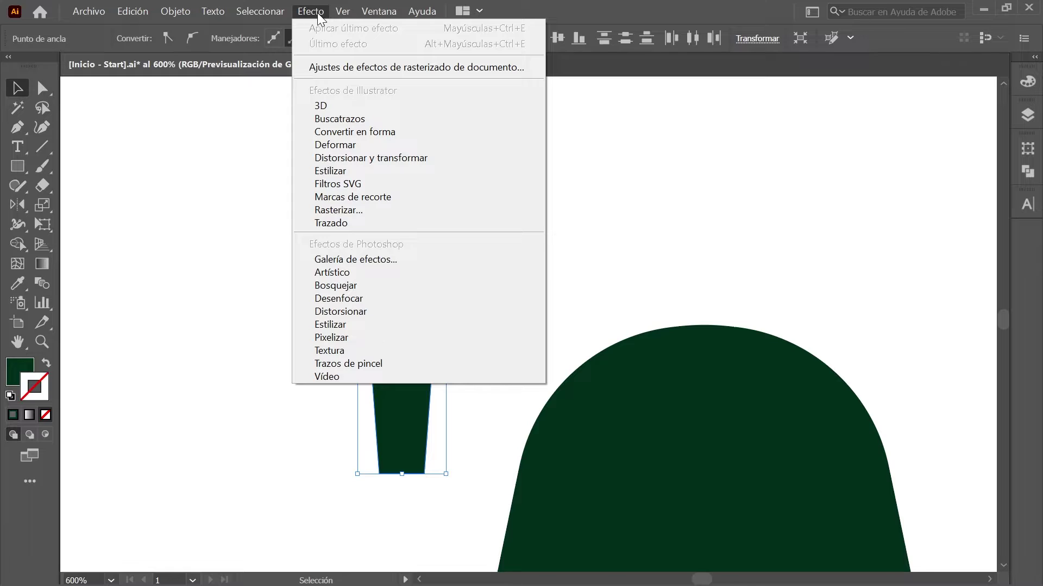
left_click(667, 148)
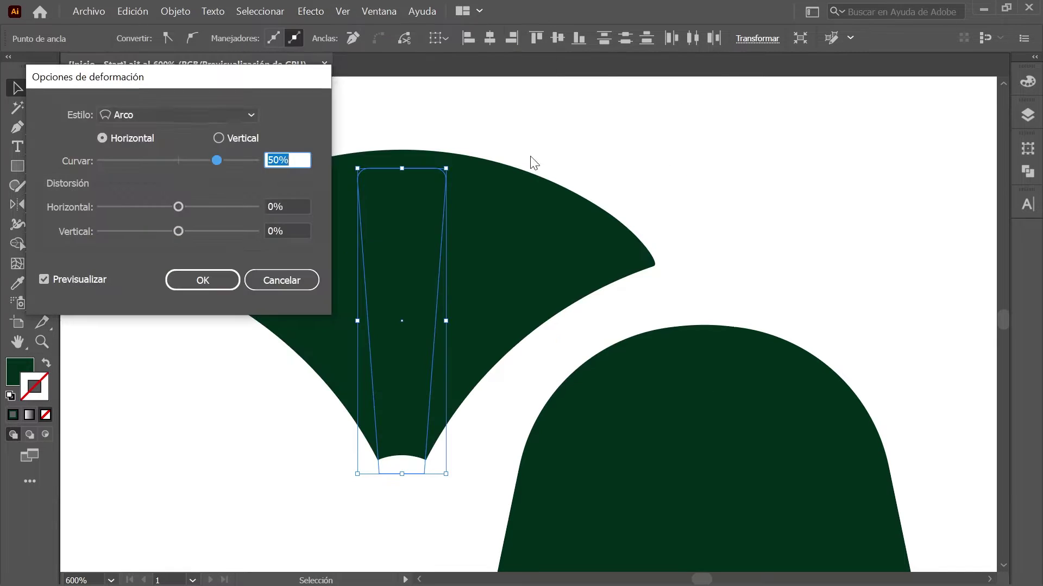
left_click_drag(143, 74, 172, 74)
left_click(253, 139)
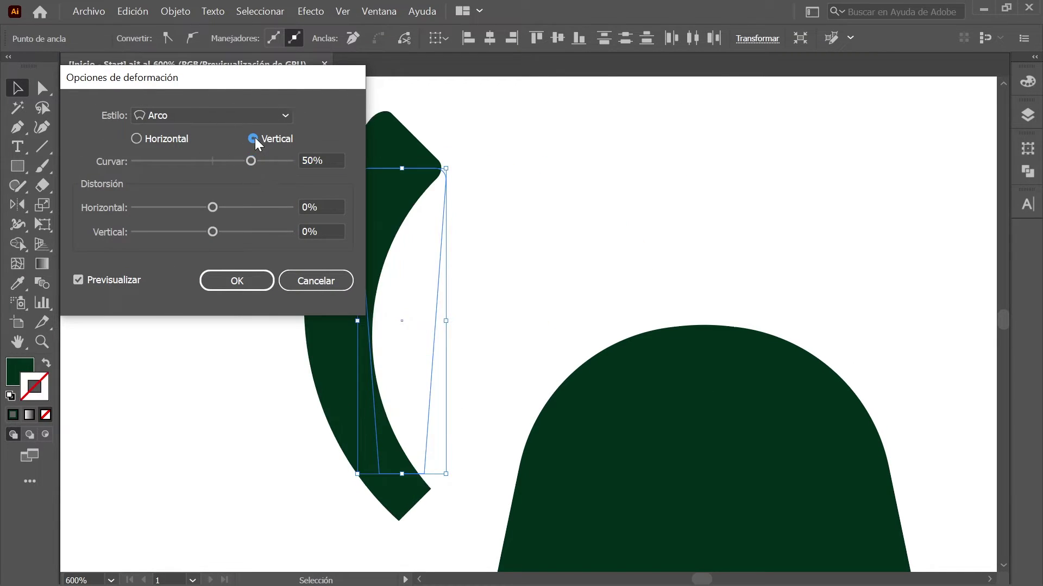
double_click(326, 161)
type("35")
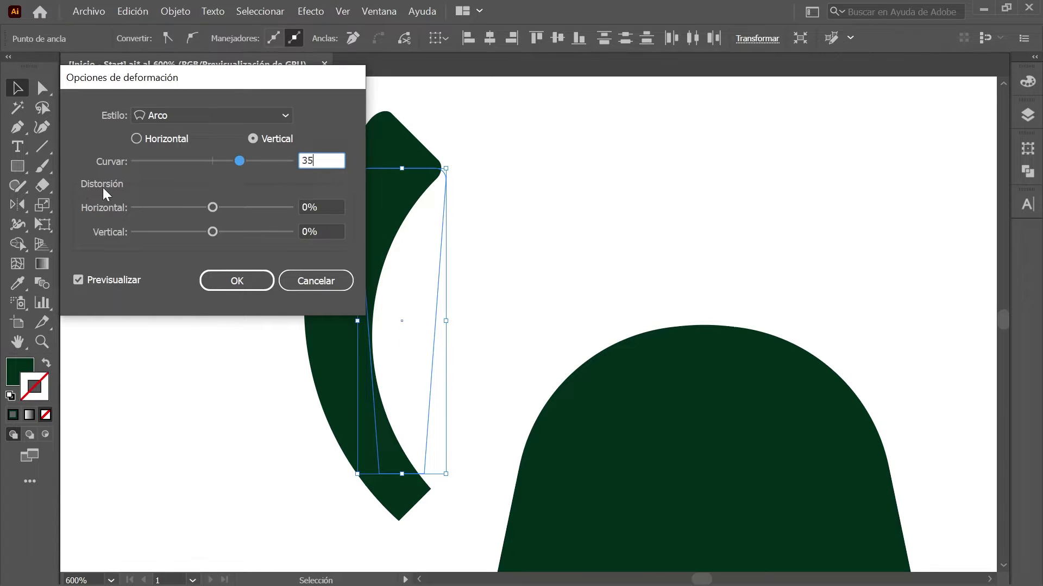
key("Tab")
type("0")
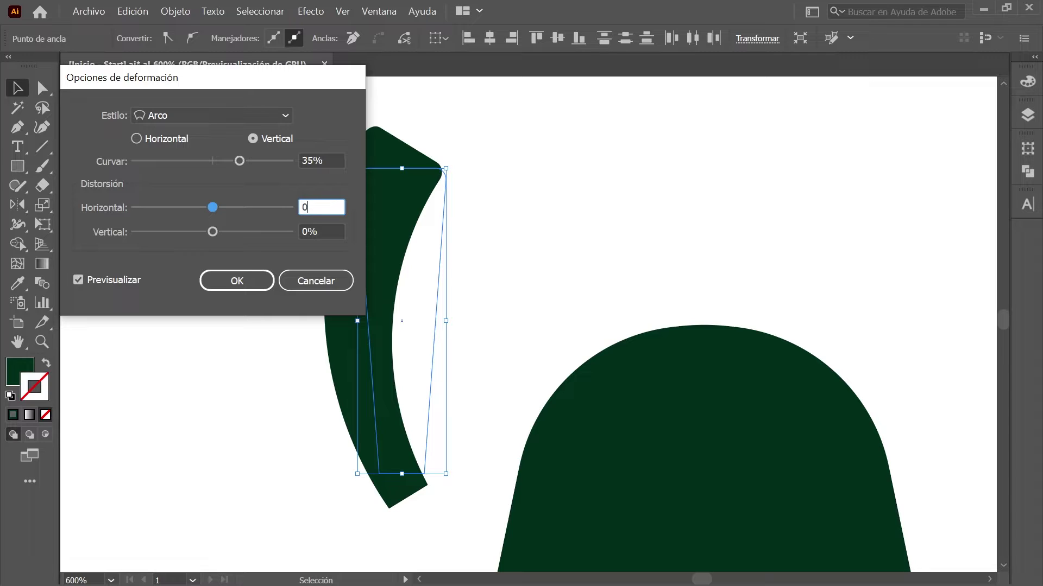
key("Tab")
type("-10")
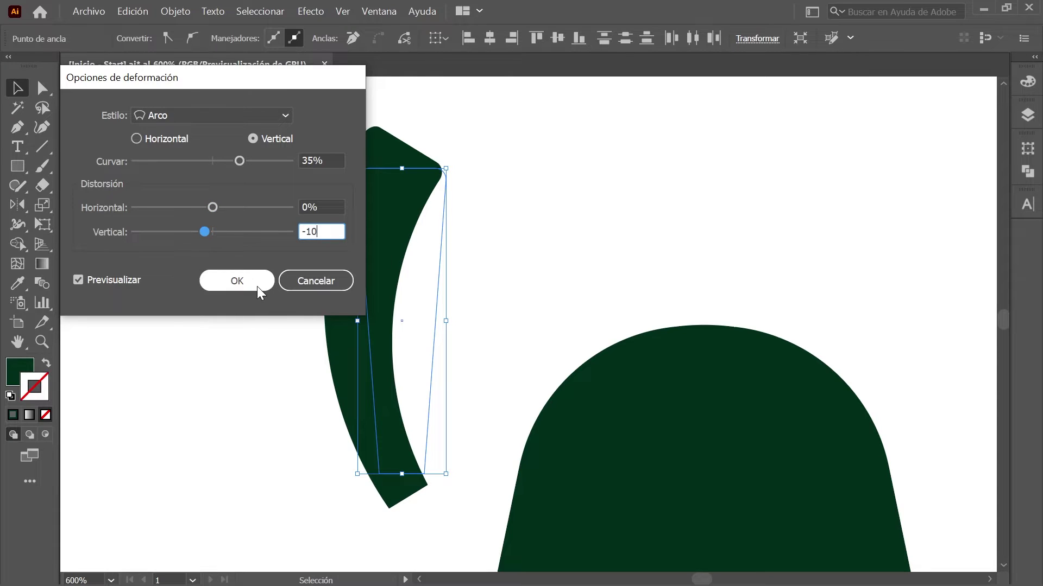
left_click(257, 286)
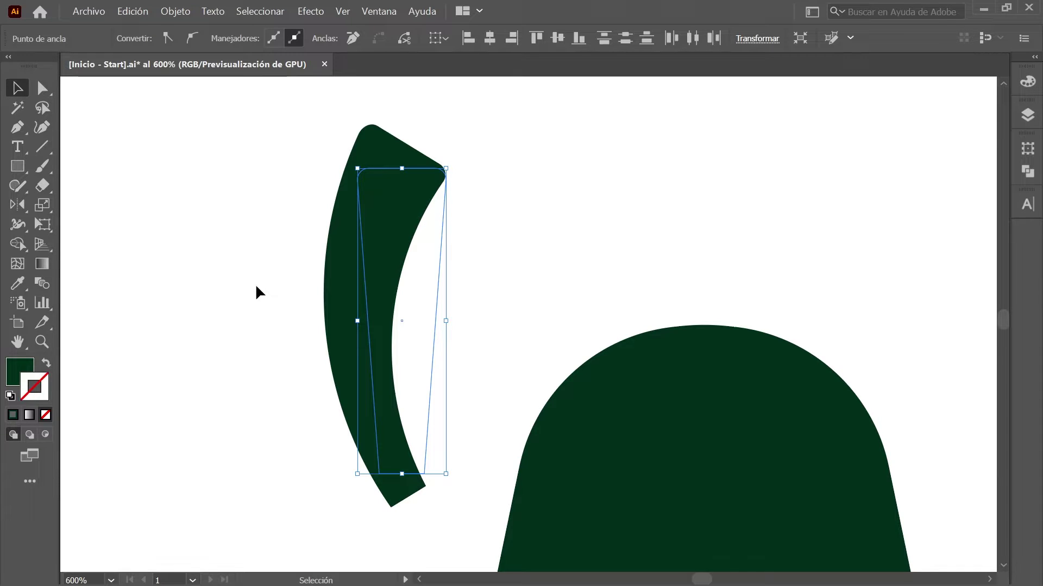
left_click(176, 11)
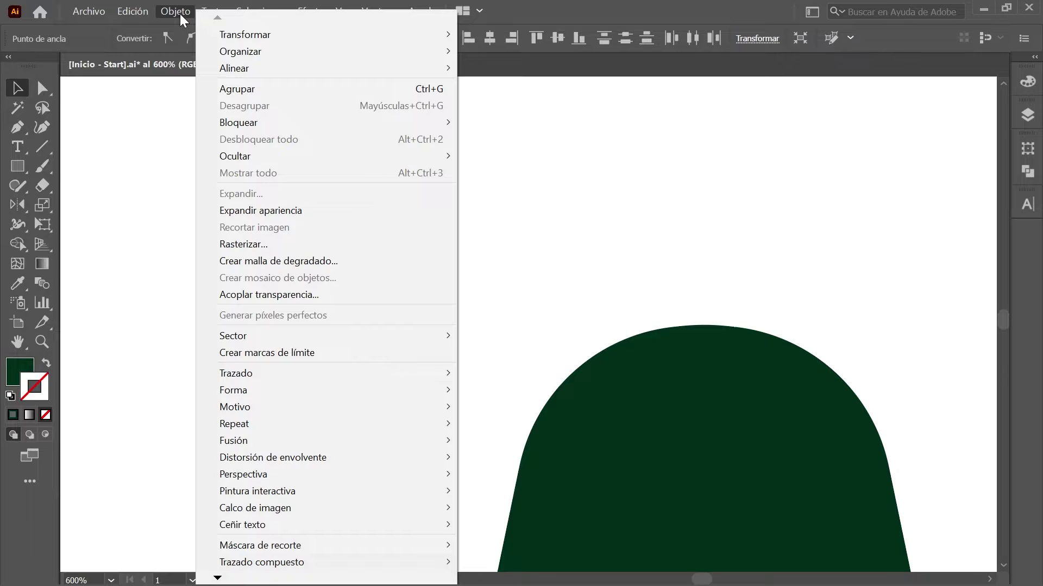
left_click(344, 211)
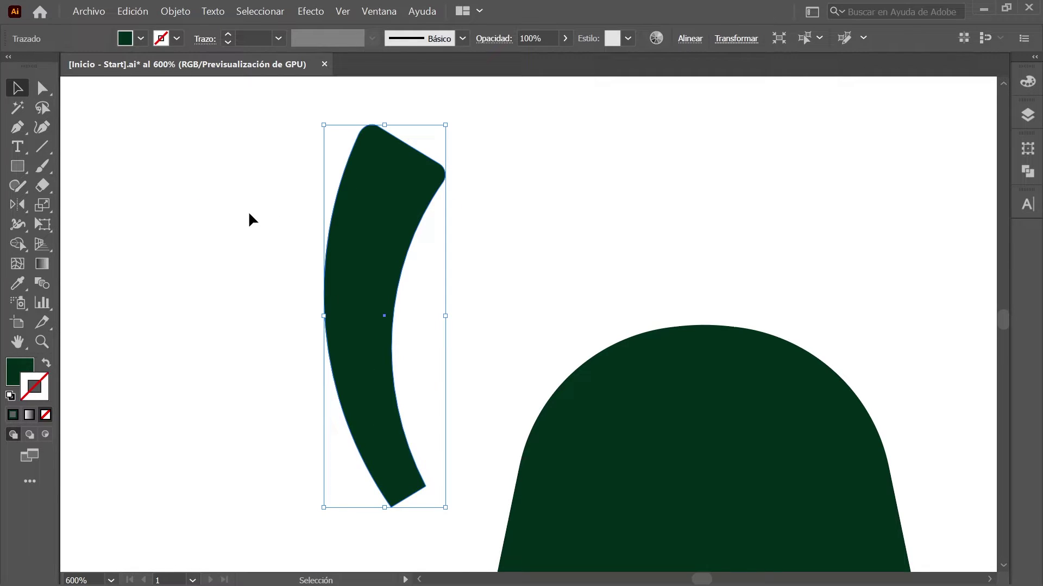
Rotate the curved stem by -31 degrees.
left_click(177, 12)
mouse_move(244, 35)
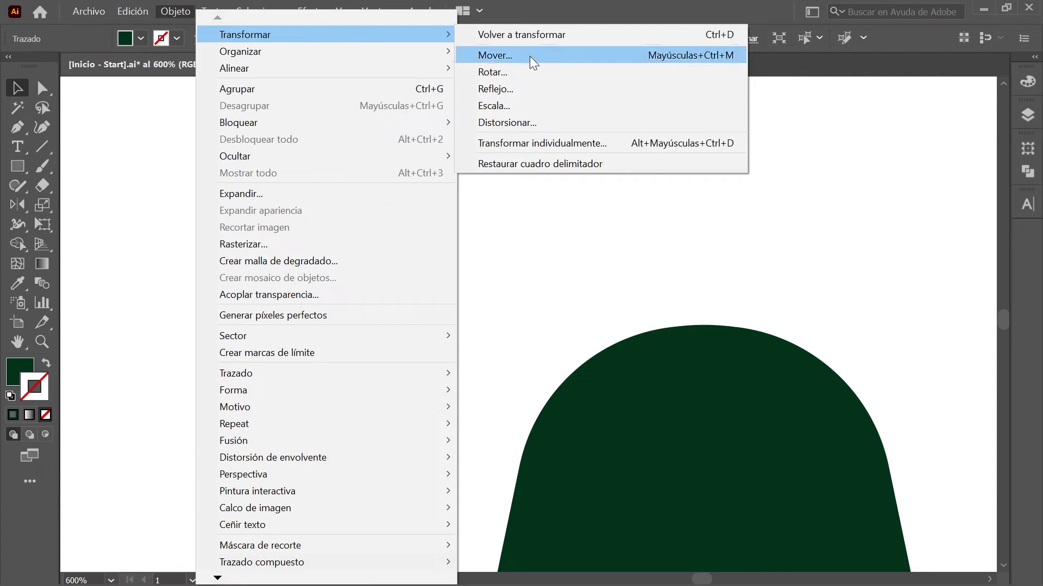
left_click(541, 73)
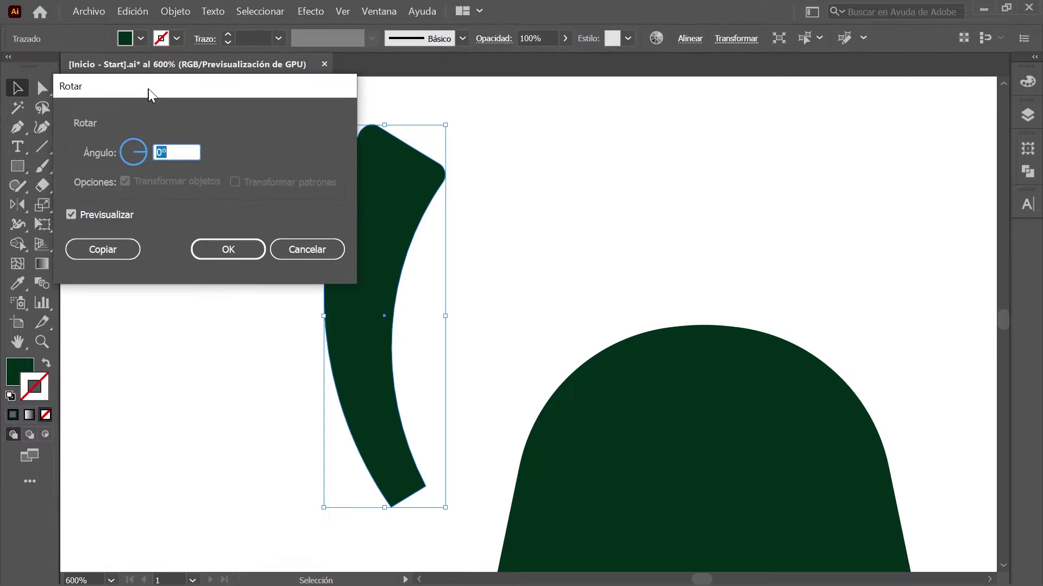
left_click_drag(148, 89, 154, 90)
type("-31")
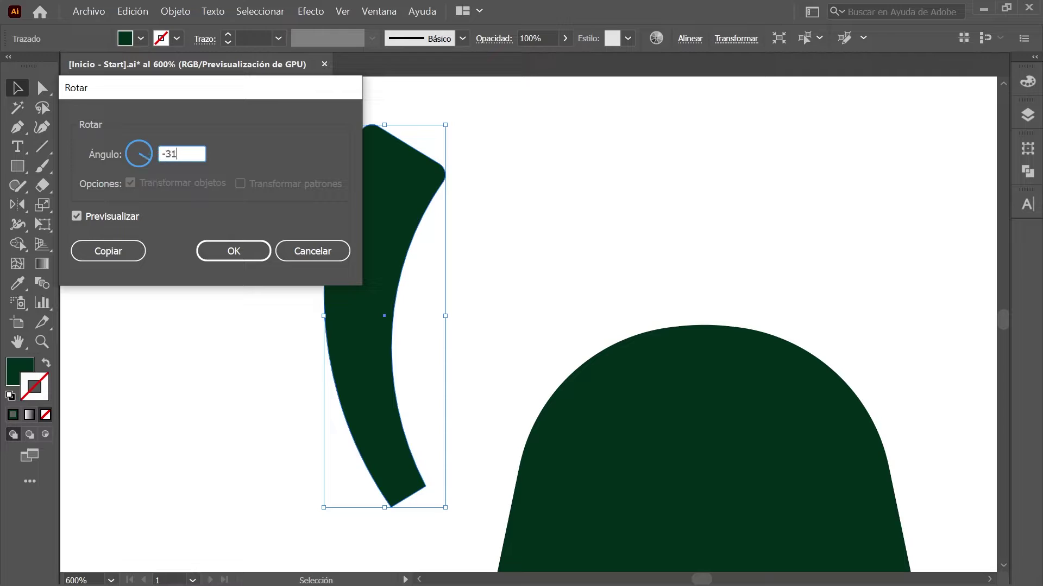
left_click(226, 250)
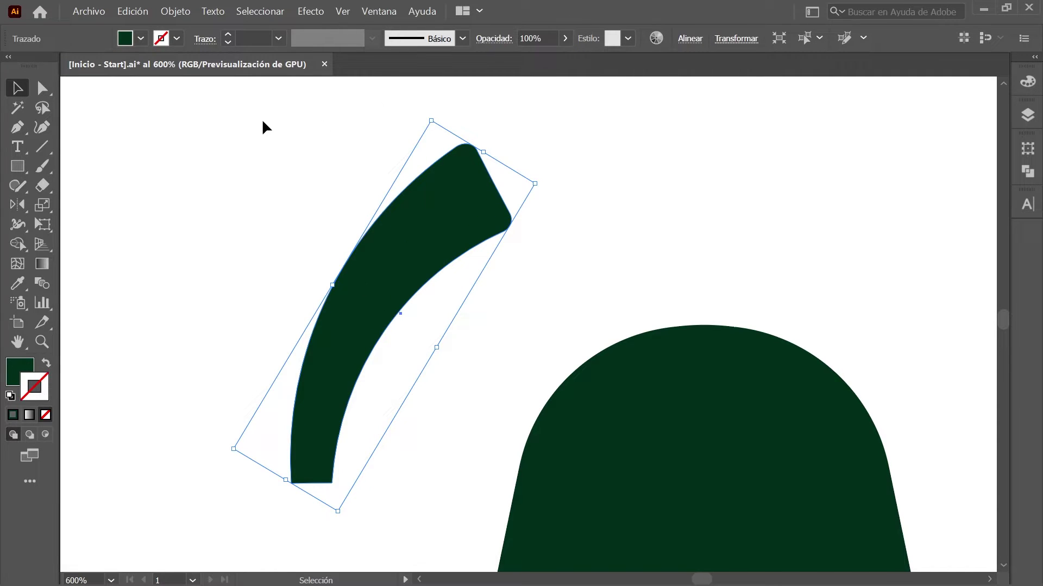
Reset the stem's bounding box, fit the artboard in view, and show the Transform panel.
left_click(180, 12)
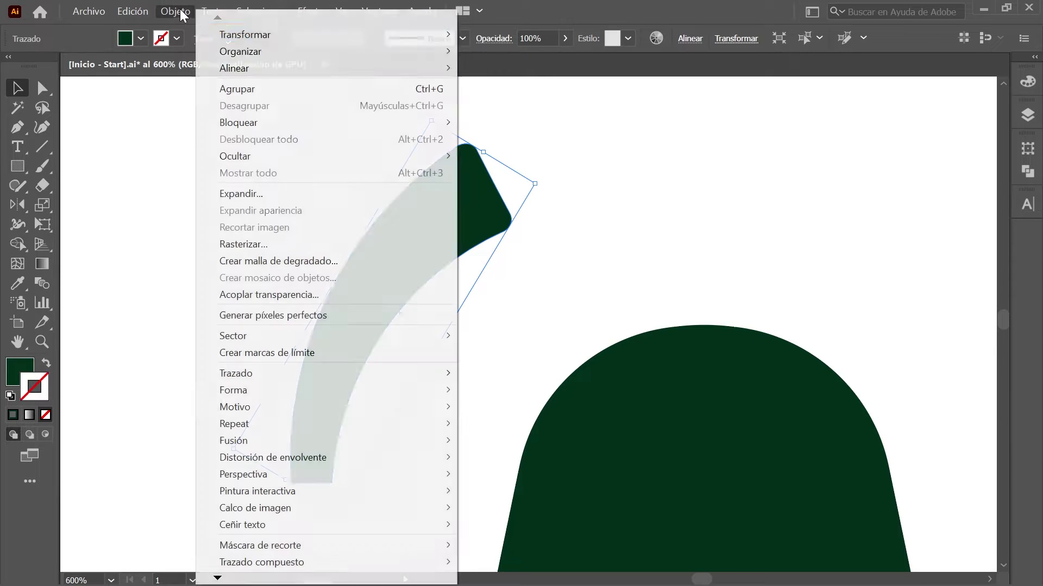
mouse_move(325, 34)
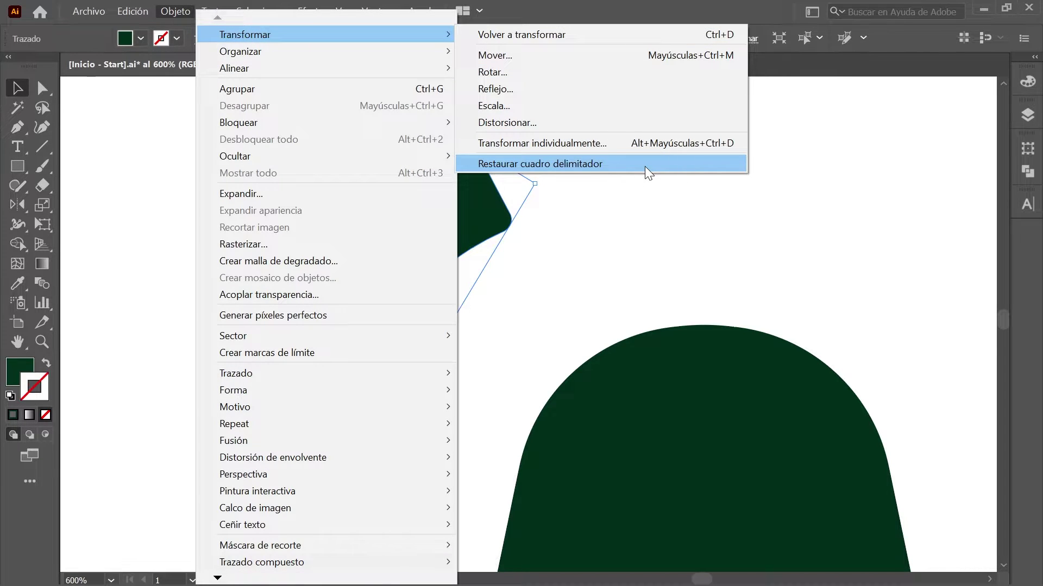
left_click(644, 166)
key("ctrl+0")
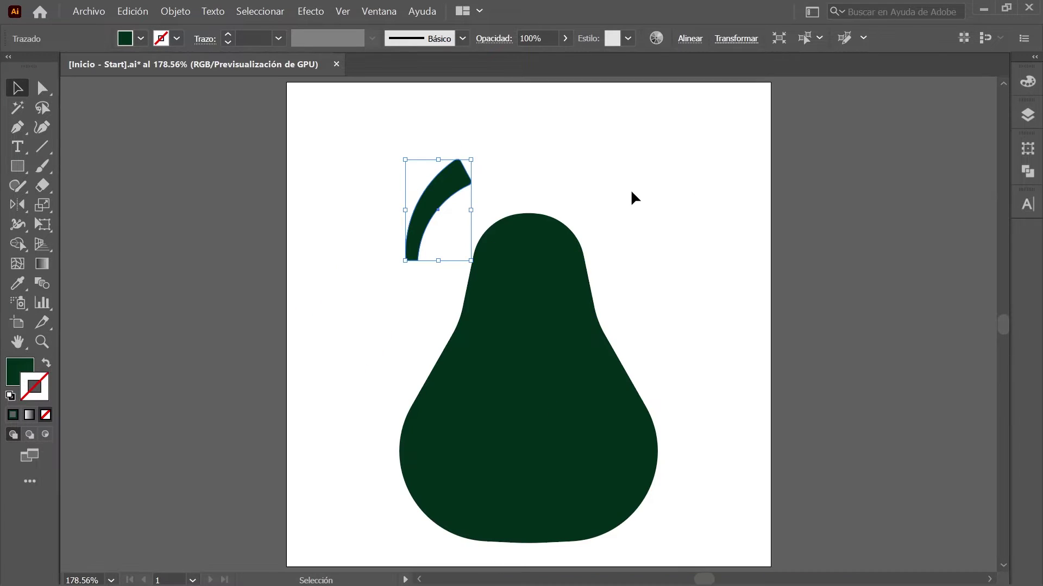
left_click(1027, 149)
Position the stem at X 640 px and Y 361 px atop the pear.
type("640")
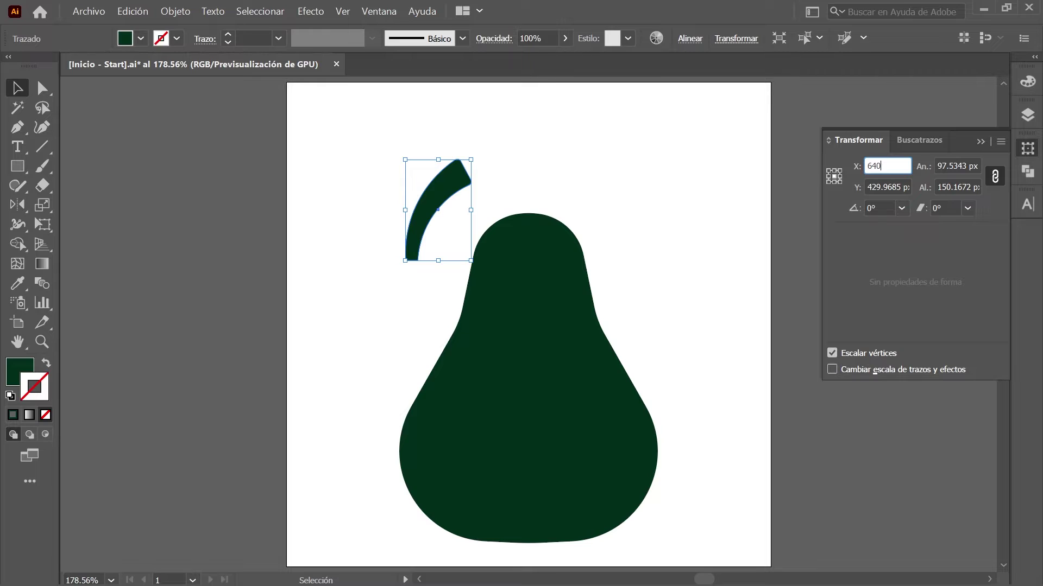
key("Tab")
type("361")
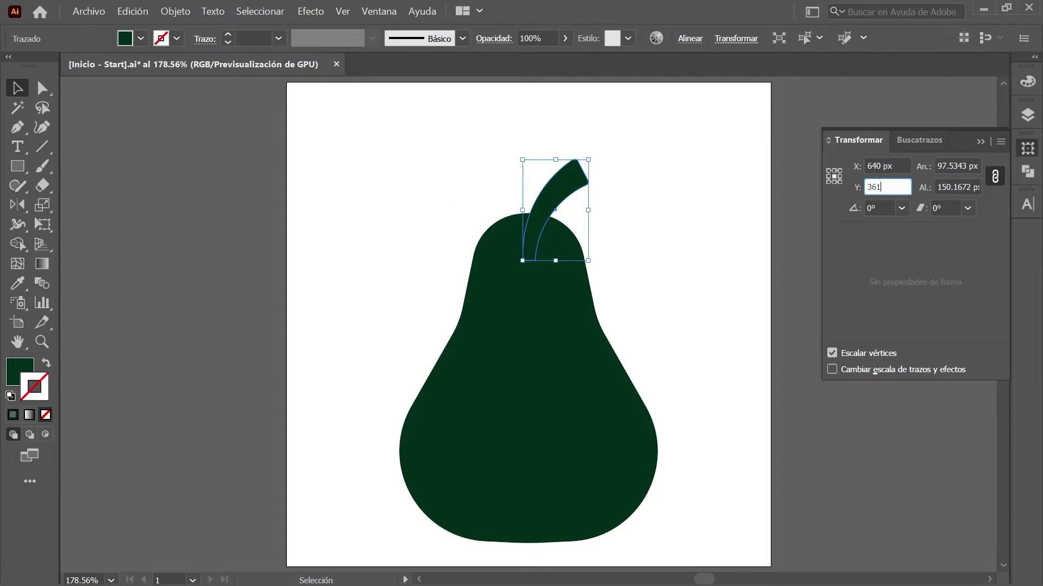
key("Return")
left_click(1028, 147)
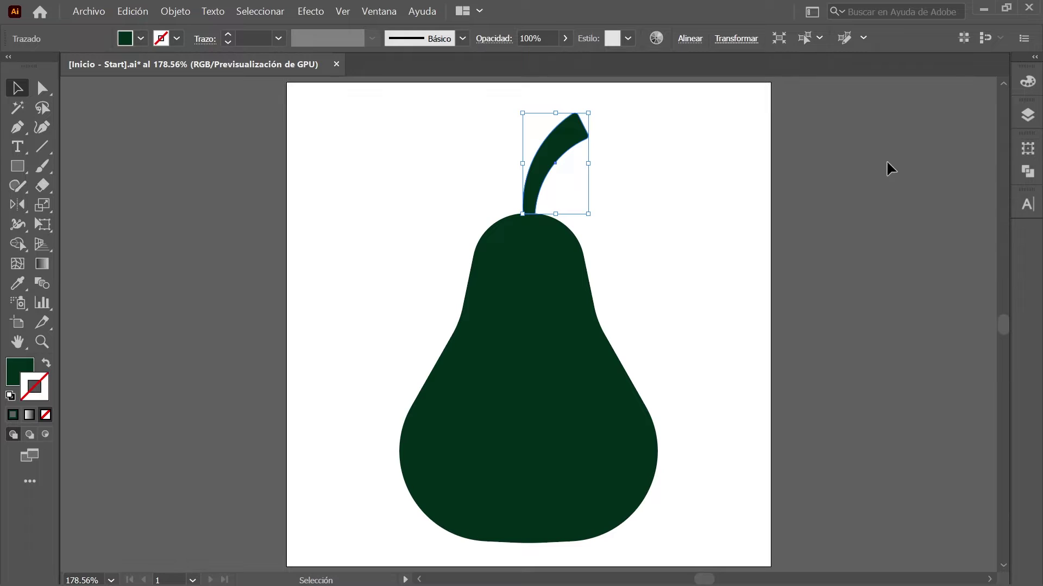
left_click(14, 168)
Draw a 100 x 300 px ellipse beside the pear.
left_click(175, 204)
left_click(126, 91)
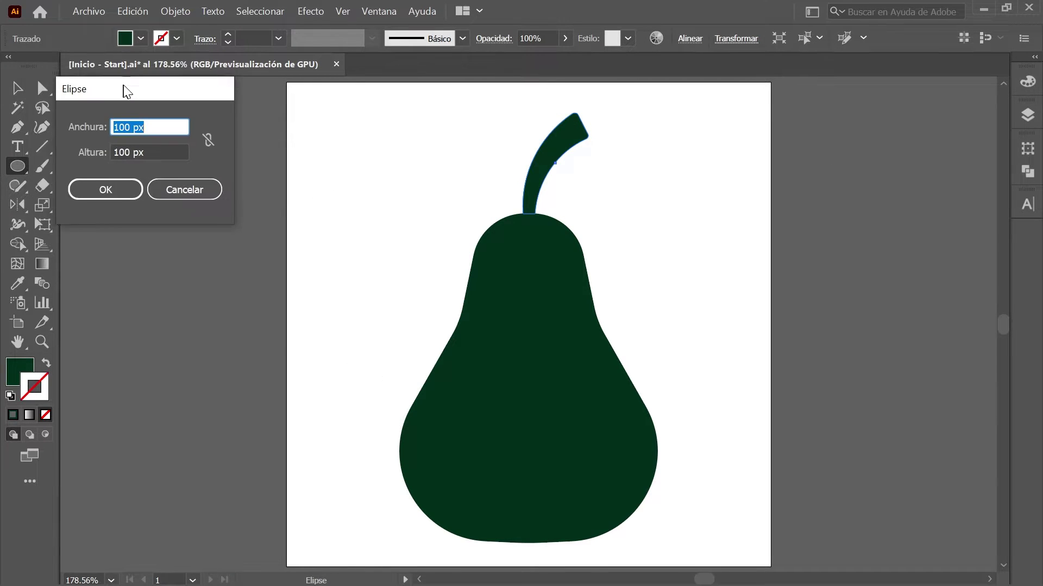
type("100")
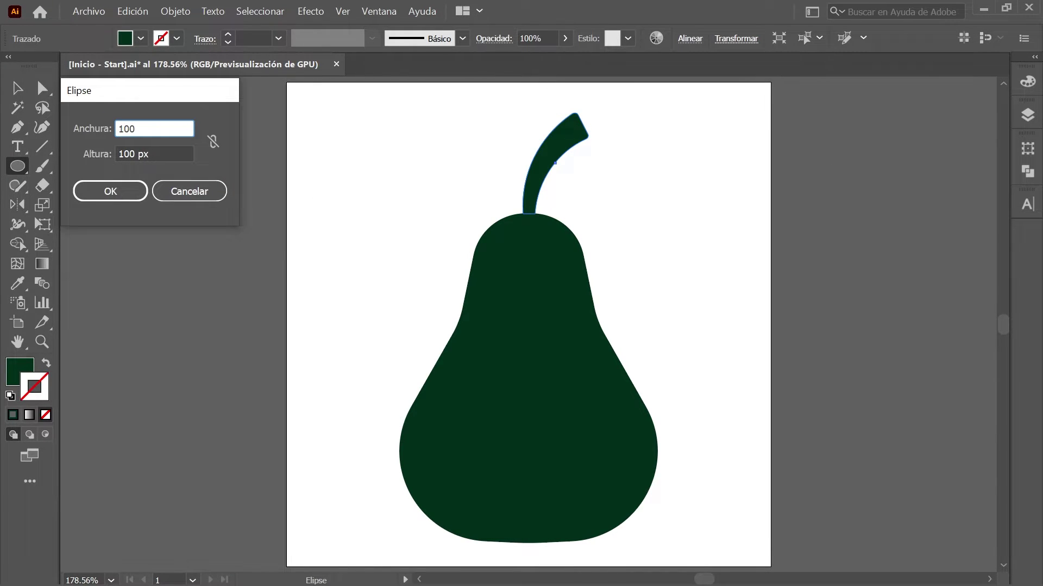
key("Tab")
type("300")
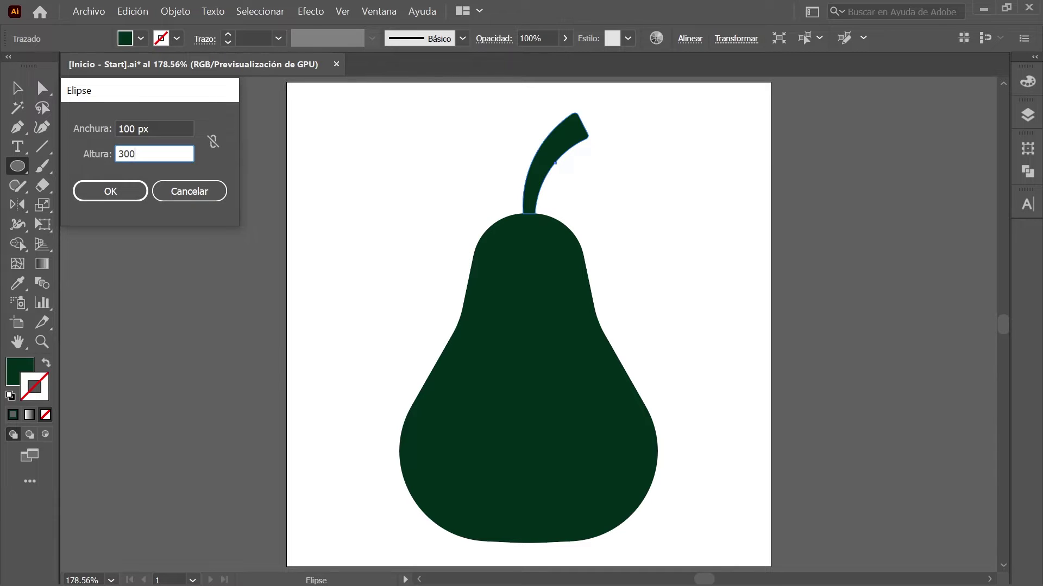
left_click(120, 191)
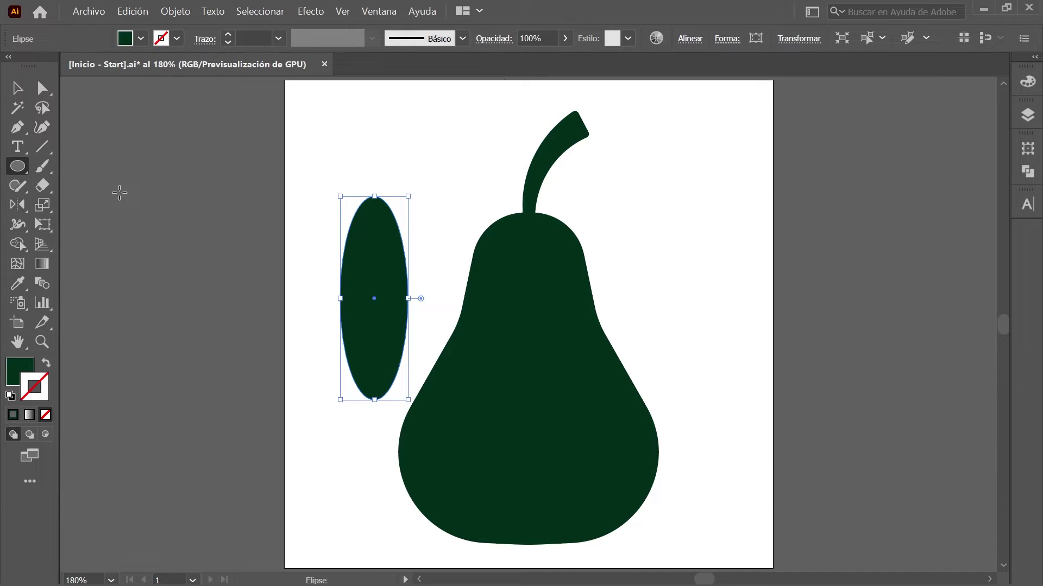
Convert the ellipse's top and bottom anchors into sharp corners to form a leaf.
left_click(18, 127)
left_click(241, 183)
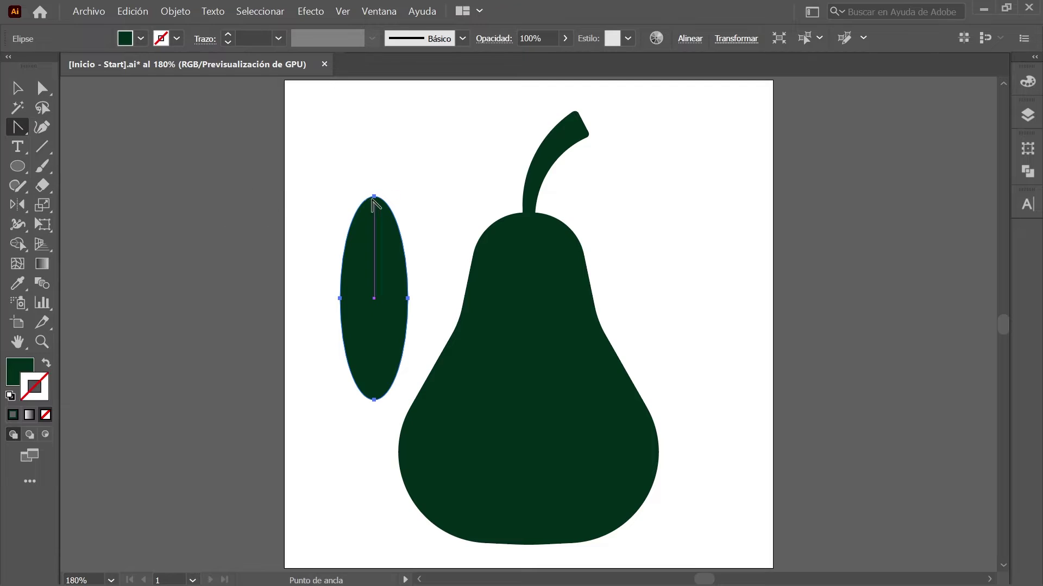
left_click(374, 196)
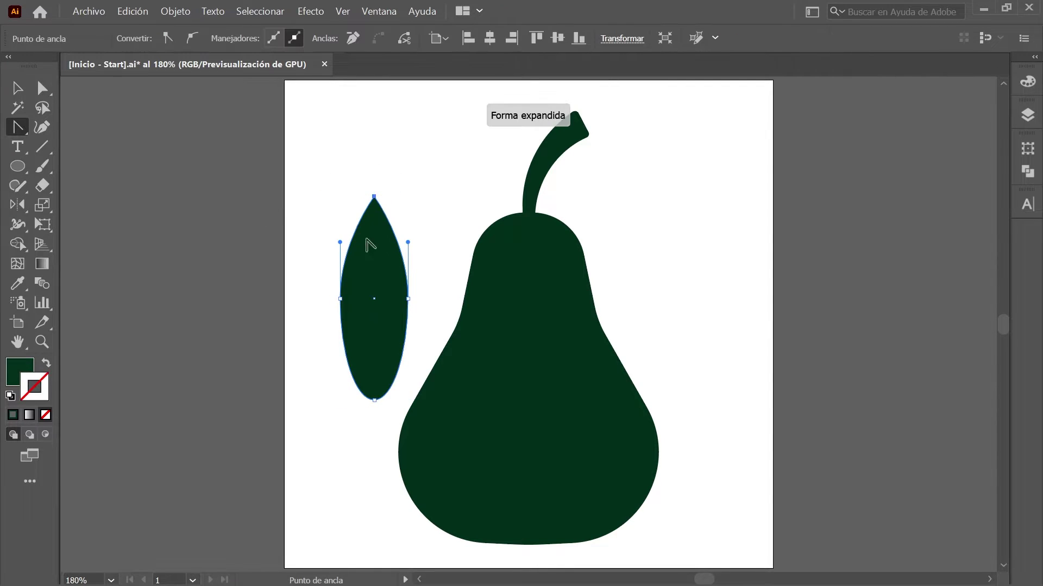
left_click(373, 401)
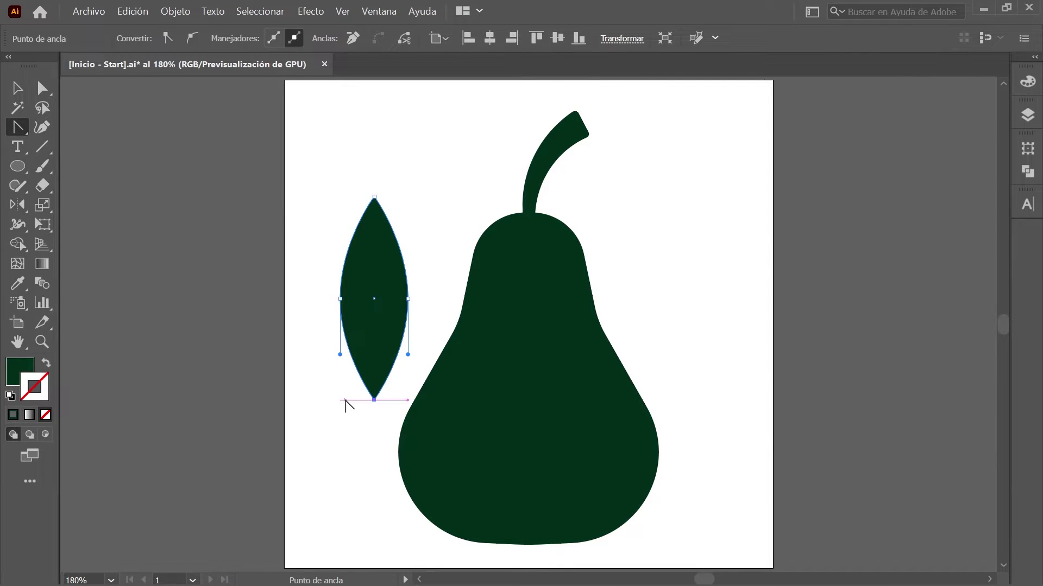
left_click(18, 166)
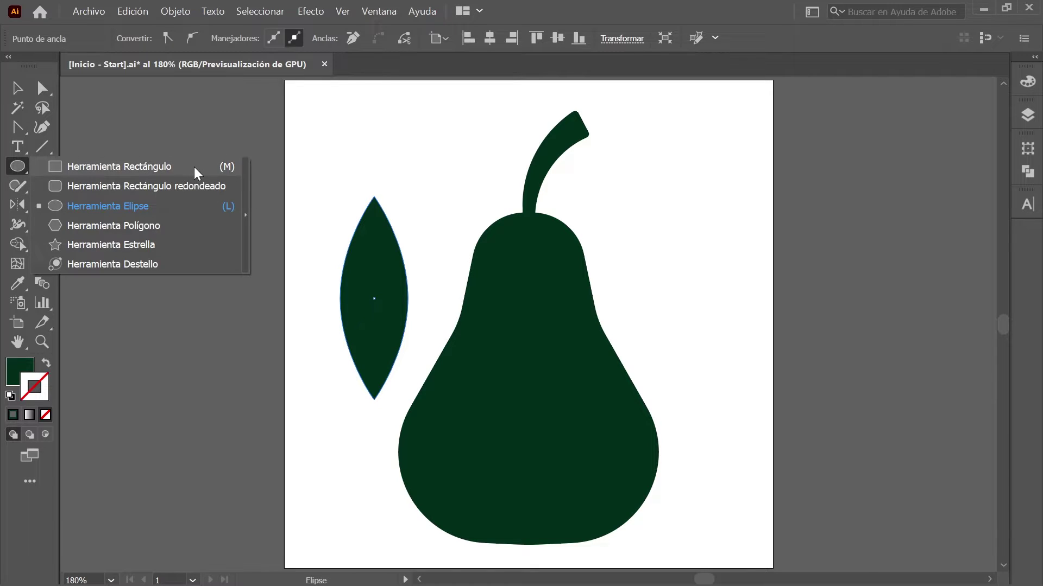
Create a 10 x 80 px rectangle centred on the leaf's bottom tip as a stalk.
left_click(194, 167)
scroll(374, 399, "up", 4, "alt")
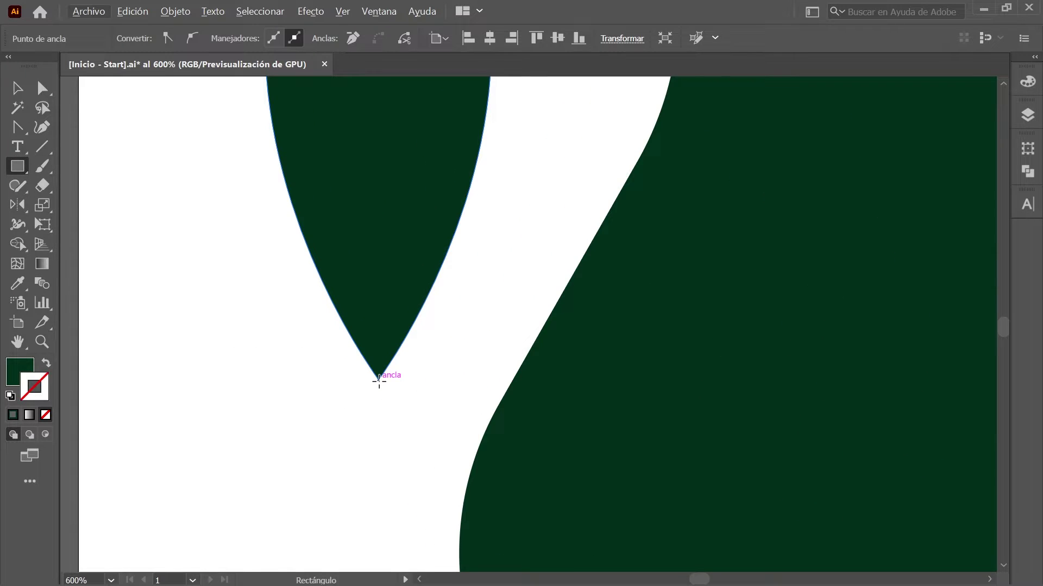
left_click(379, 382)
key("alt")
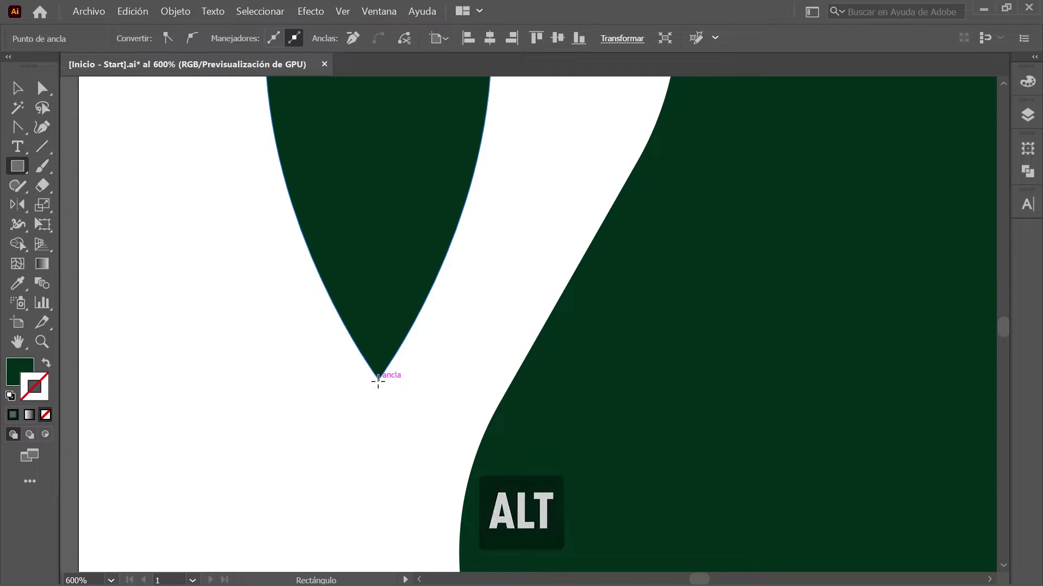
left_click(378, 380, "alt")
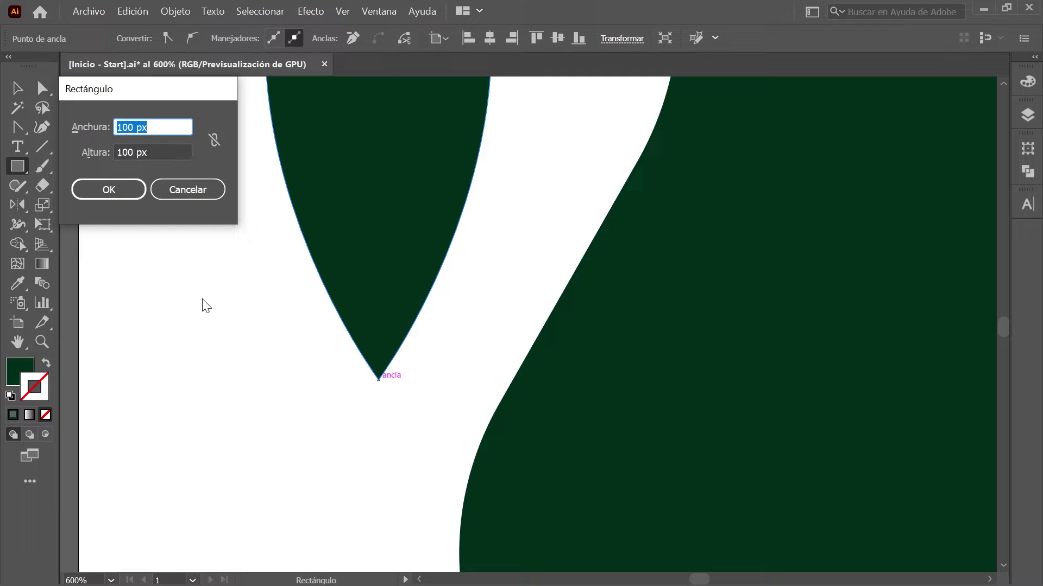
type("10")
key("Tab")
type("80")
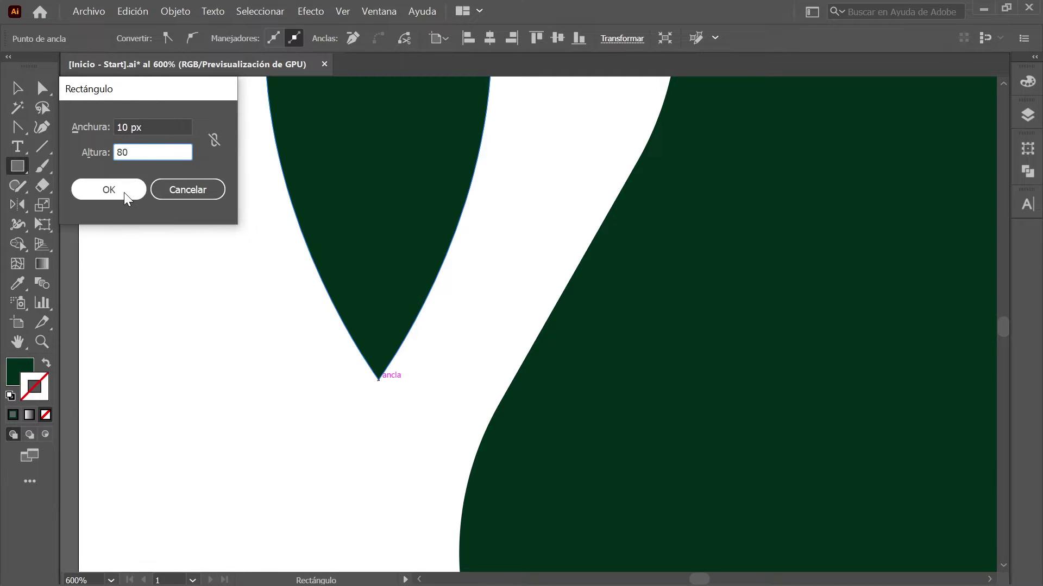
left_click(124, 192)
Zoom out to the full artboard and select both the leaf and stalk.
key("ctrl+0")
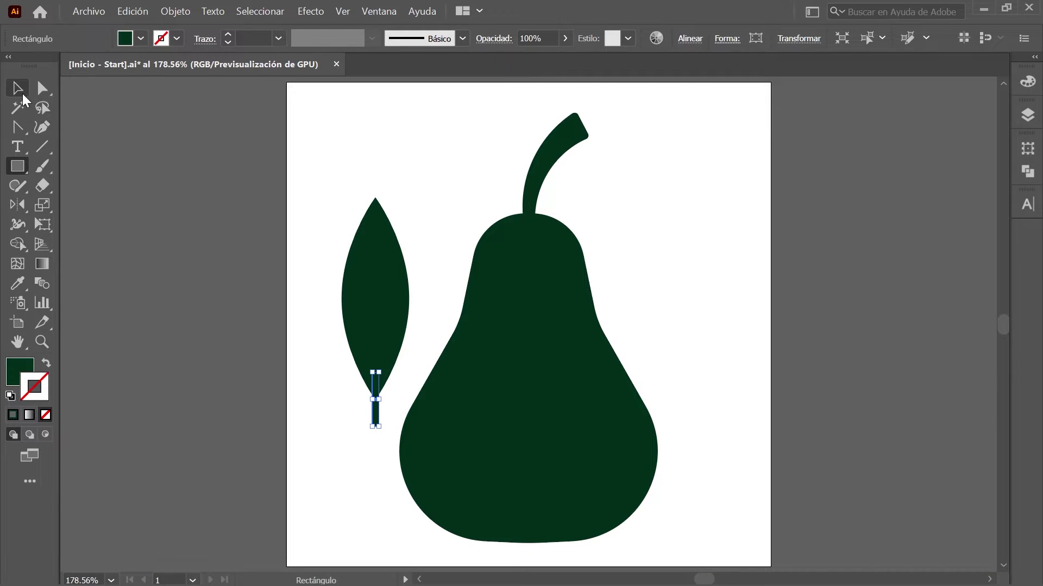
left_click(17, 88)
left_click_drag(319, 197, 405, 429)
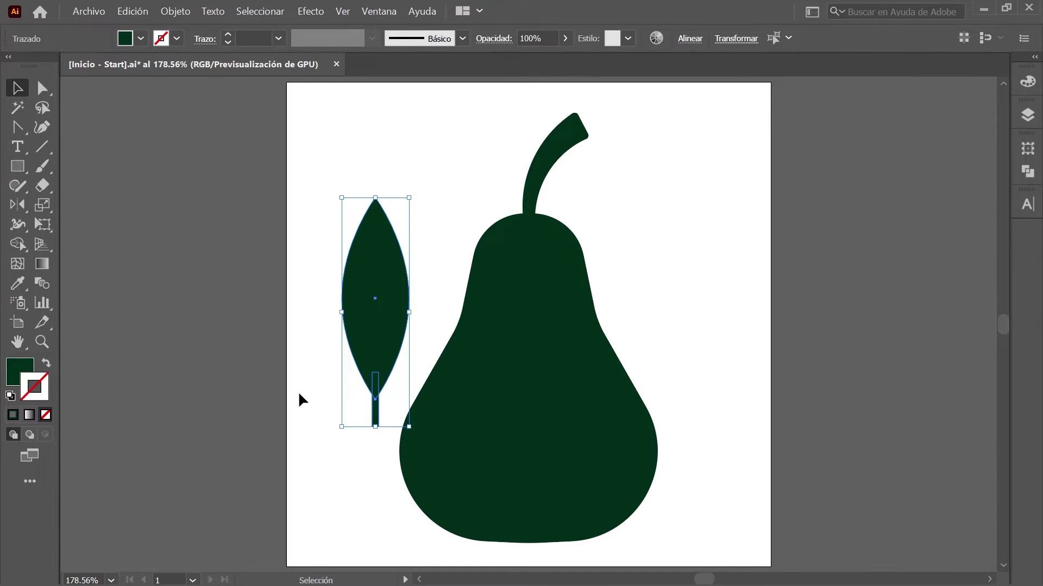
Group the leaf and stalk, then rotate the group 90°.
left_click(180, 11)
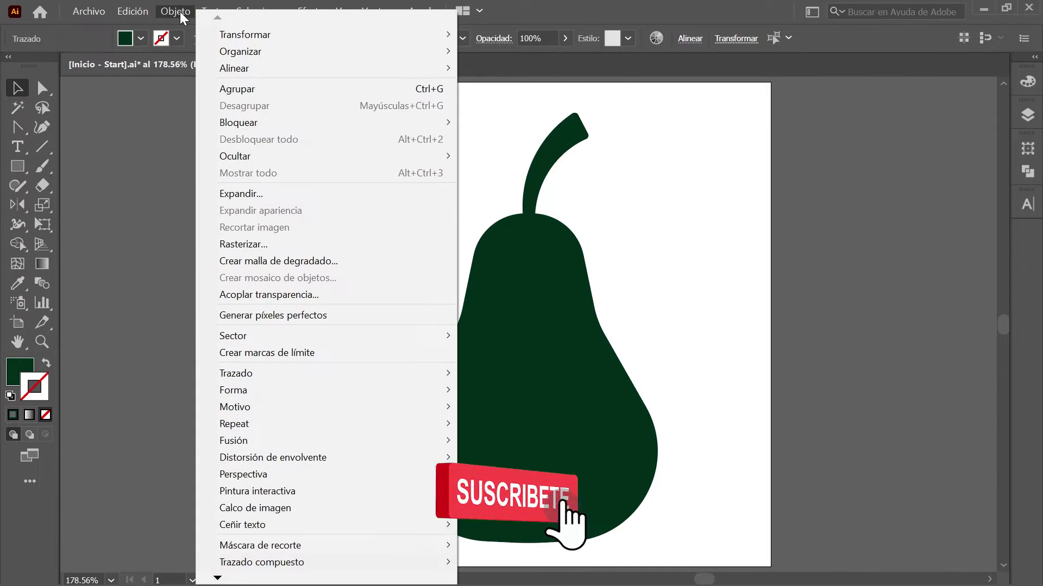
left_click(285, 89)
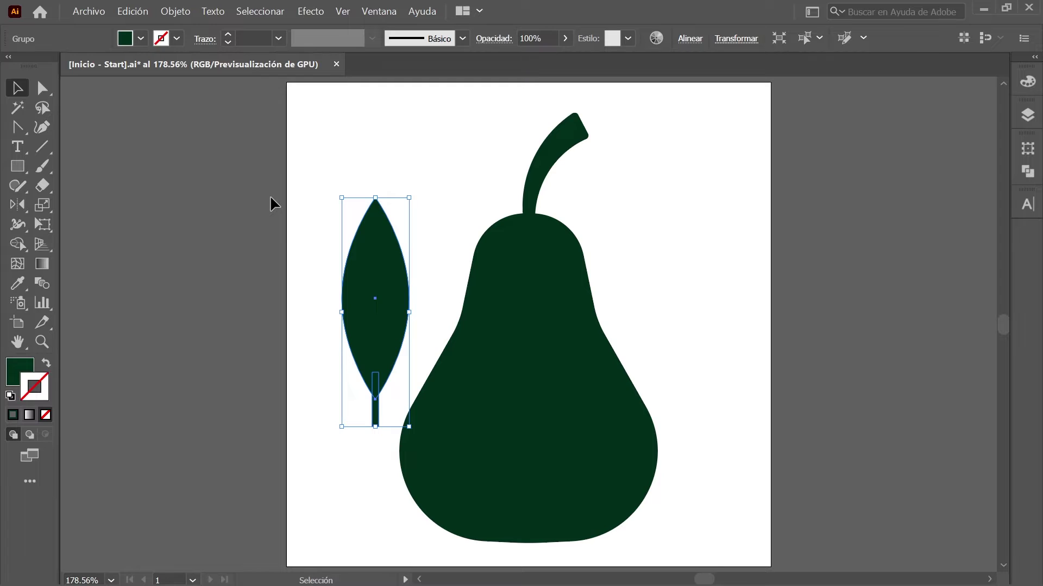
left_click(179, 12)
mouse_move(245, 35)
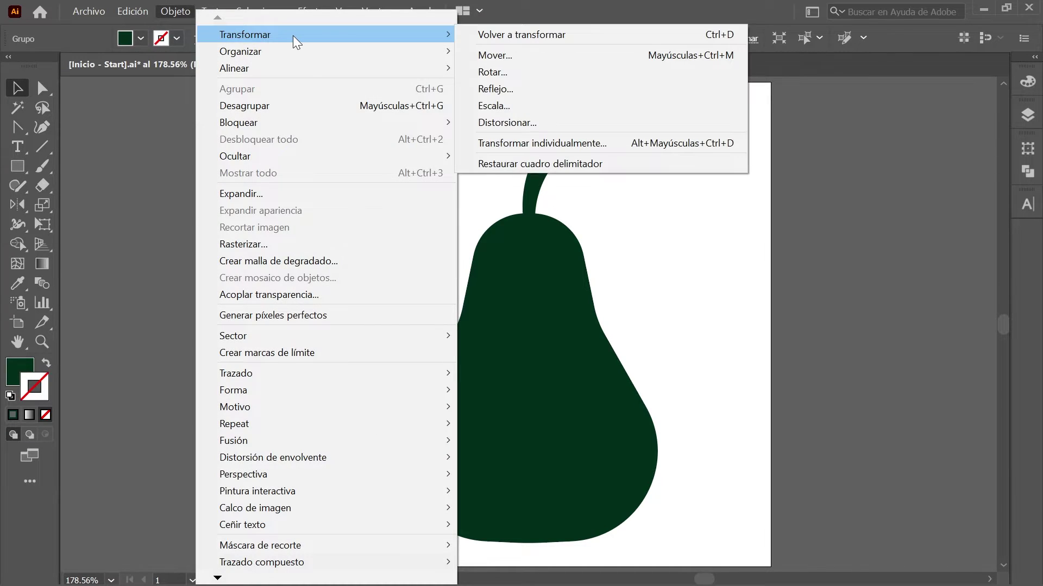
left_click(530, 72)
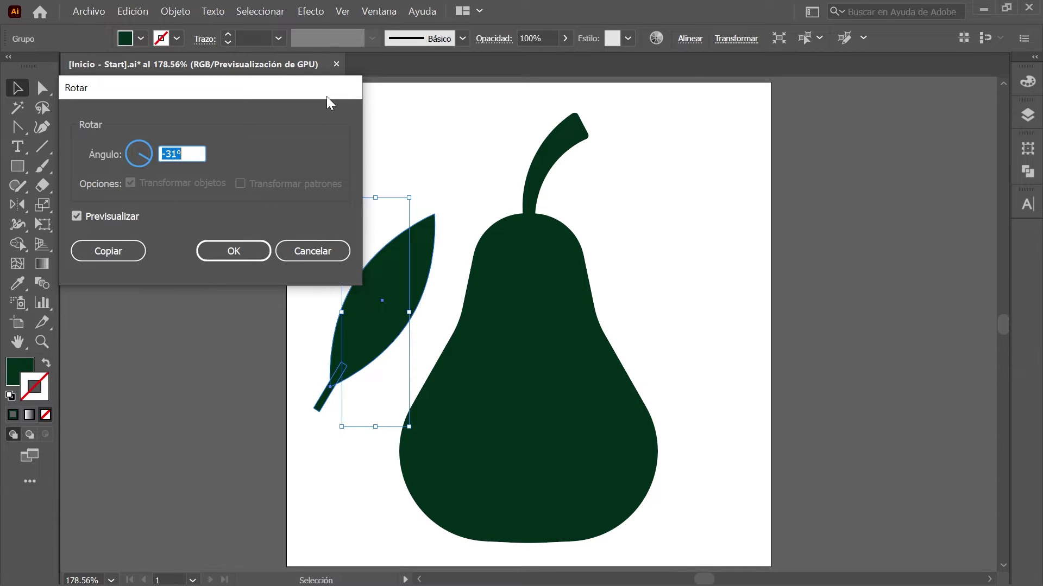
type("90")
left_click(252, 247)
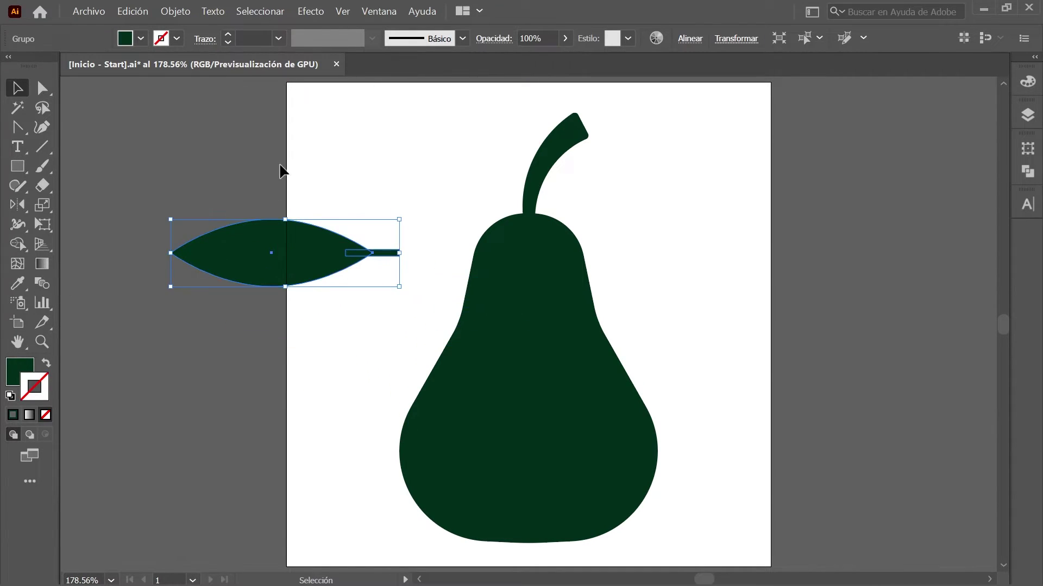
Apply a horizontal Flag warp to the leaf: bend 37%, horizontal 22%, vertical -10%.
left_click(319, 13)
mouse_move(336, 145)
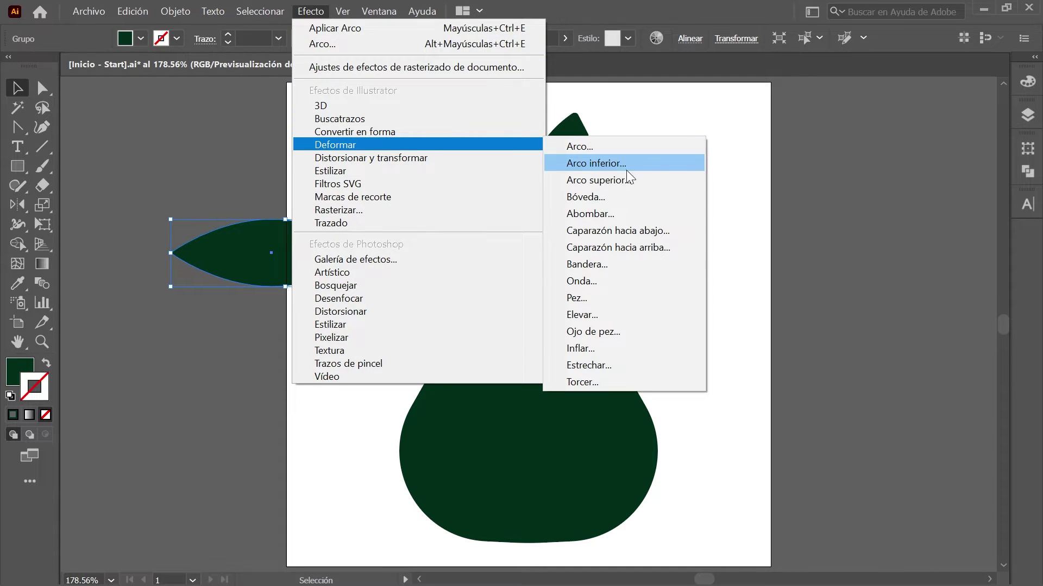
left_click(654, 262)
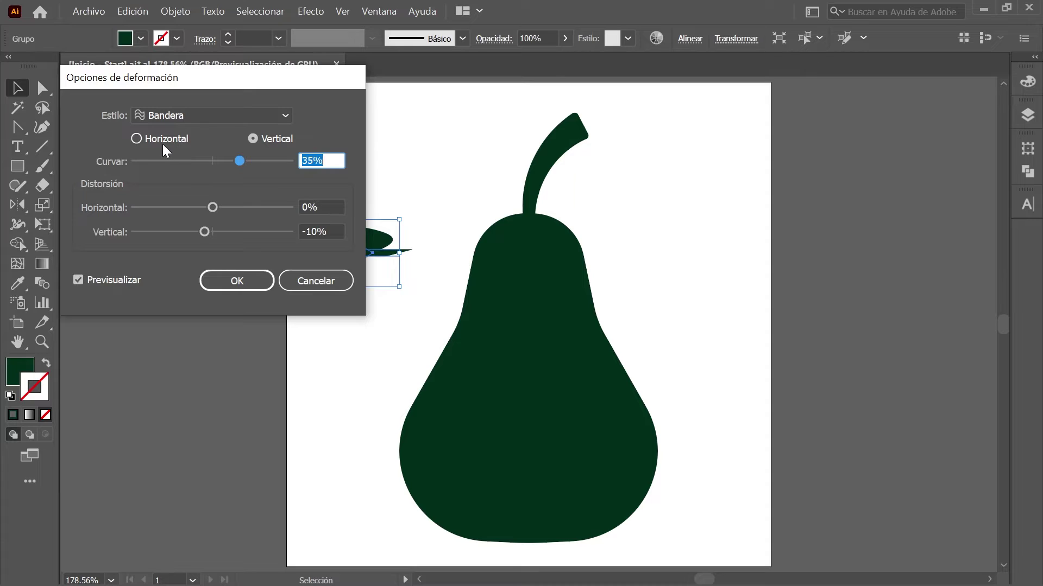
left_click(139, 138)
left_click_drag(195, 77, 814, 89)
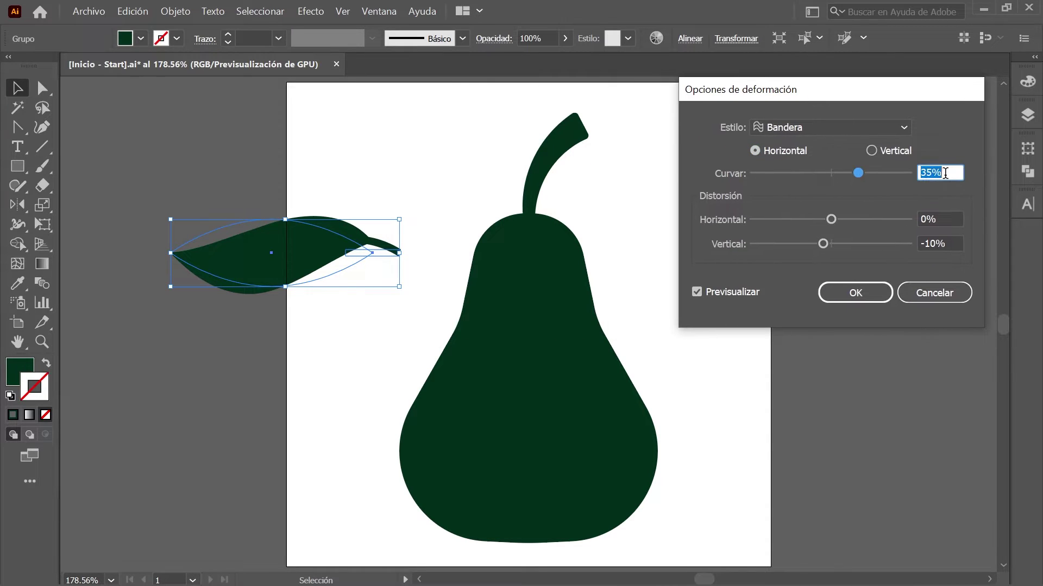
type("37")
key("Tab")
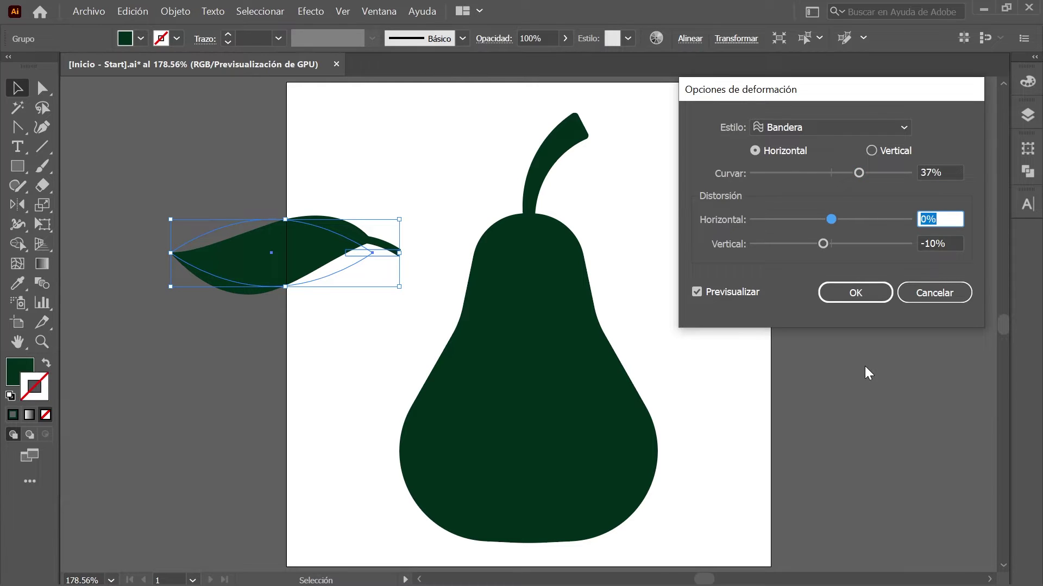
type("22")
key("Tab")
type("-")
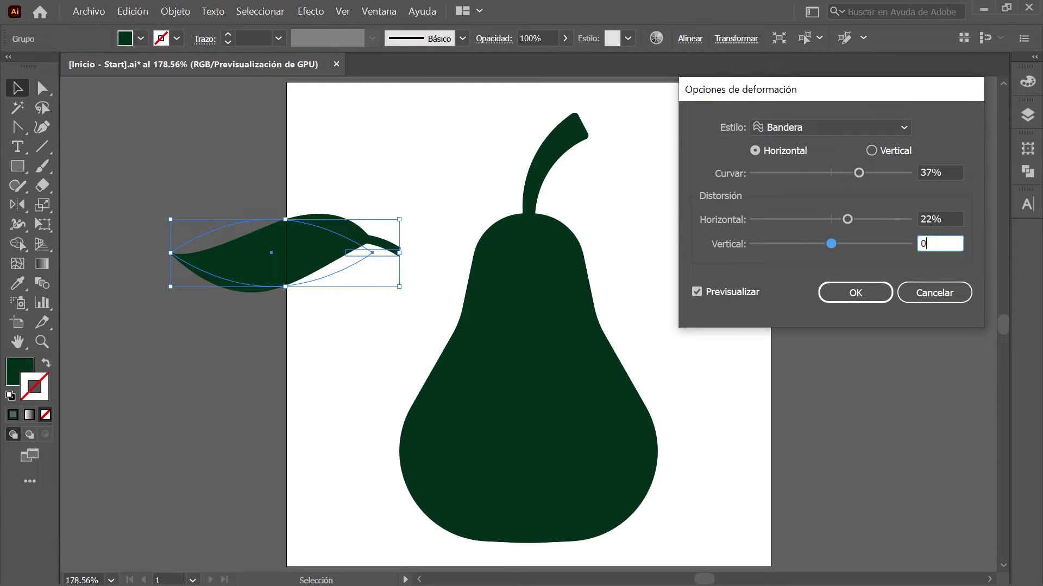
type("10")
left_click(865, 294)
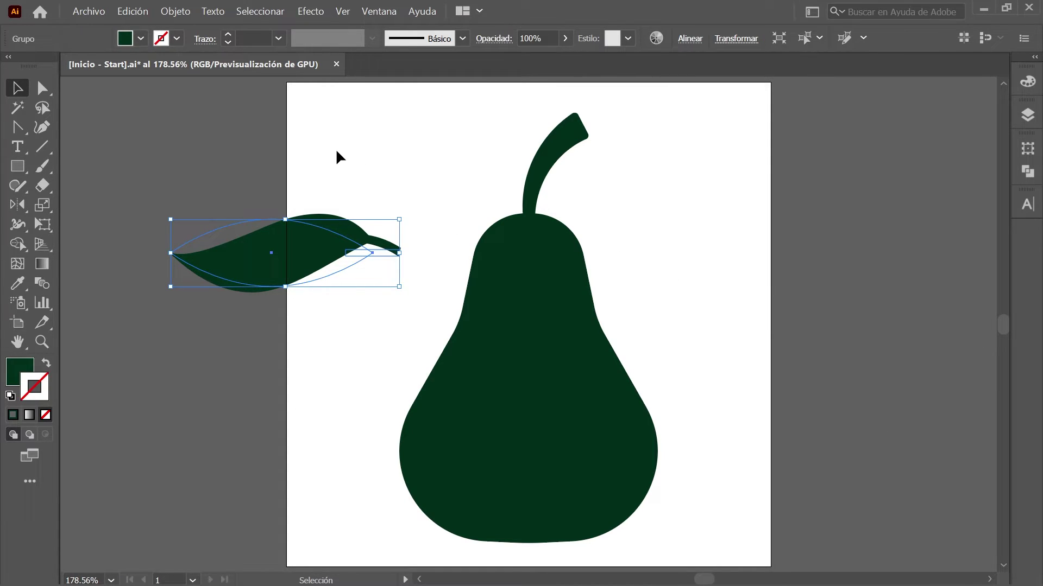
Add a 2% Arc warp with 0% horizontal distortion to the leaf, then expand its appearance.
left_click(310, 13)
mouse_move(335, 145)
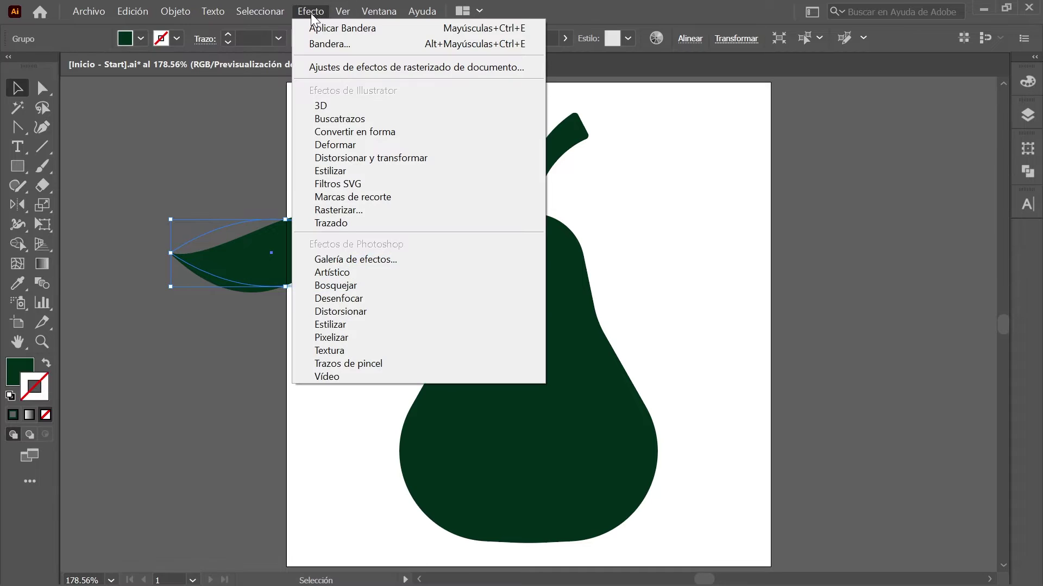
left_click(641, 212)
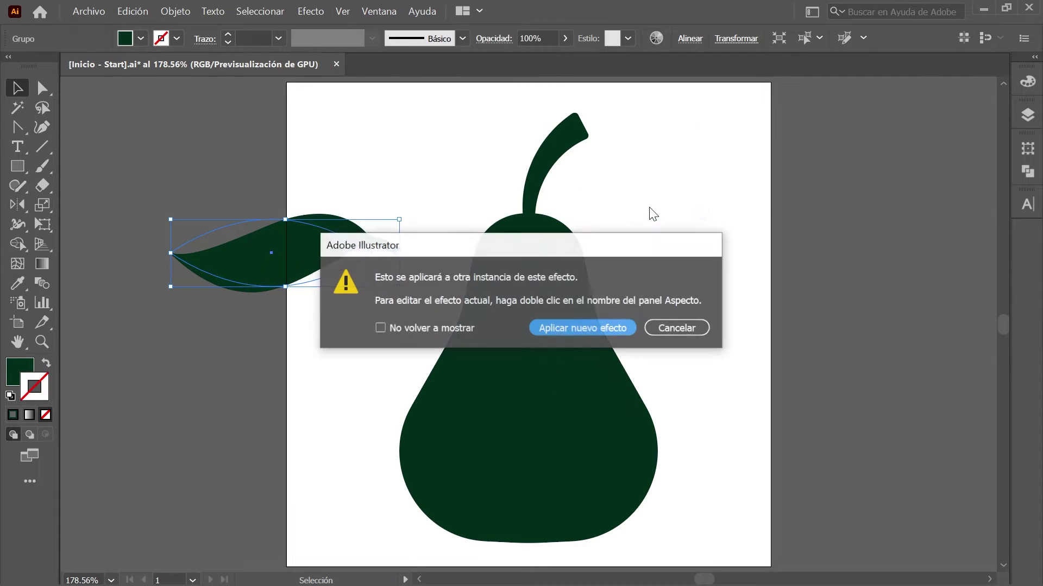
left_click(582, 328)
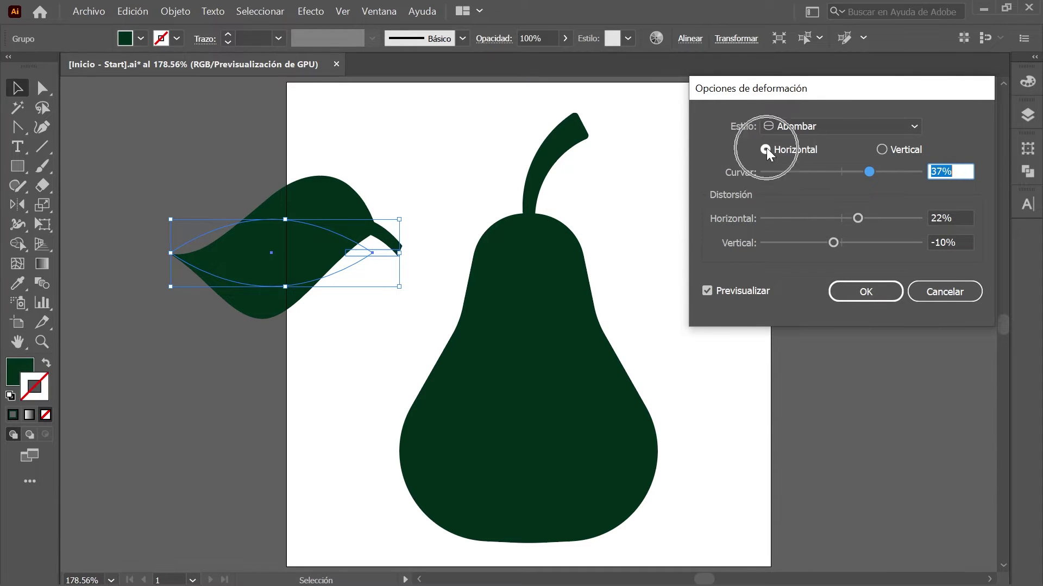
type("2")
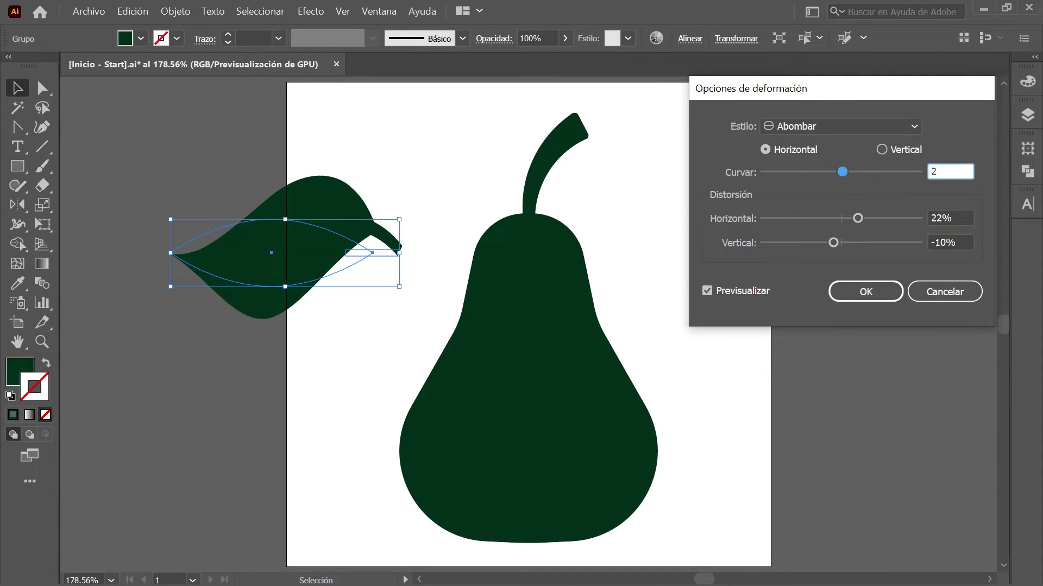
key("Tab")
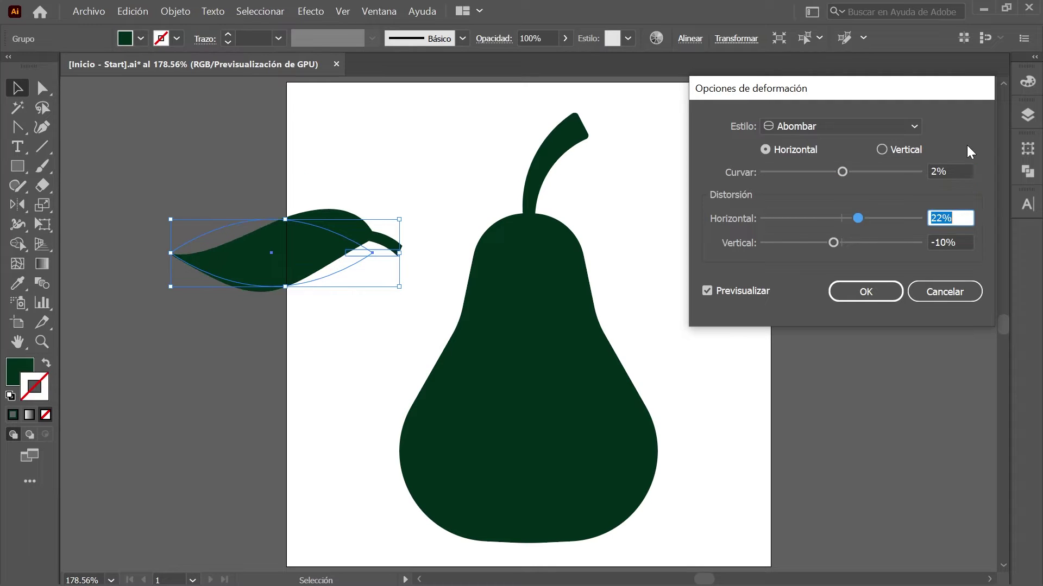
type("0")
key("Tab")
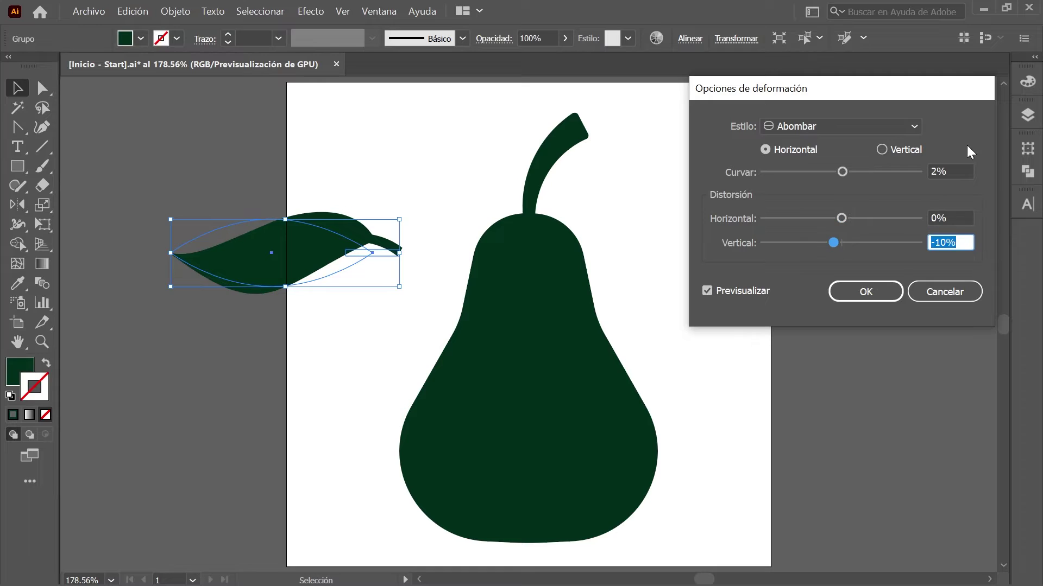
type("0")
key("Tab")
left_click(876, 293)
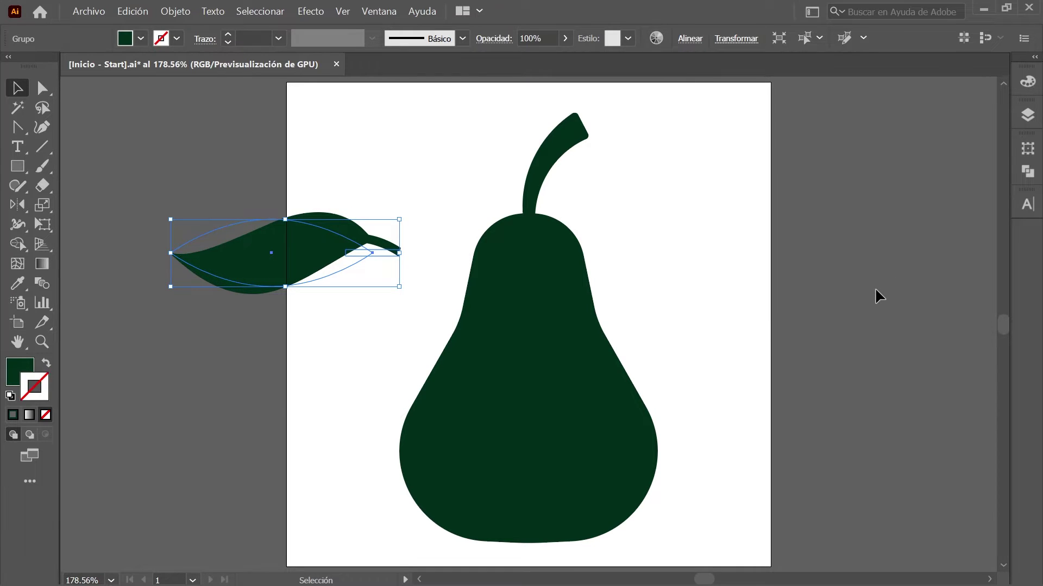
left_click(174, 13)
left_click(341, 211)
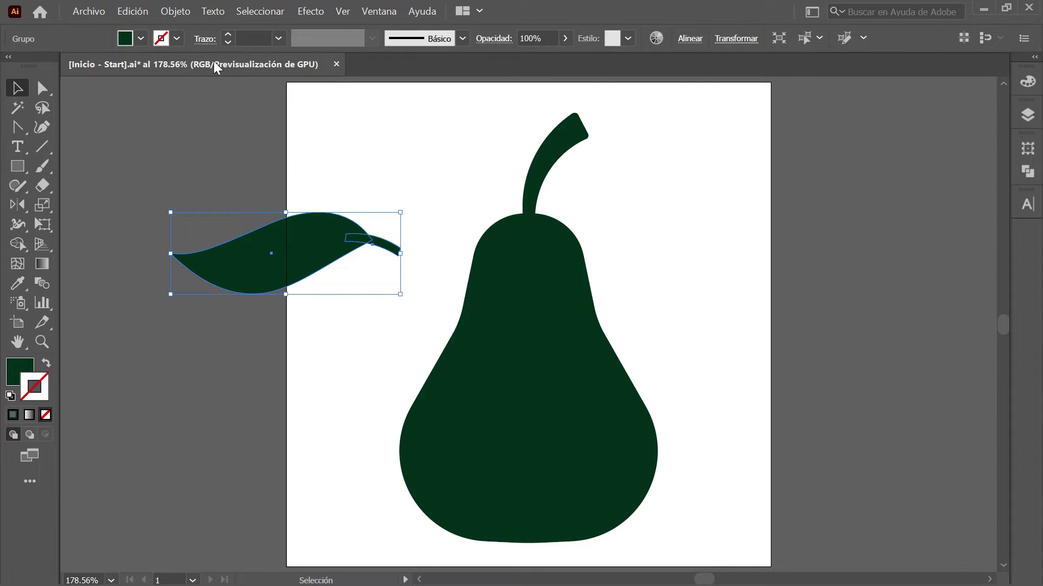
Rotate the leaf 20°.
left_click(178, 14)
mouse_move(244, 34)
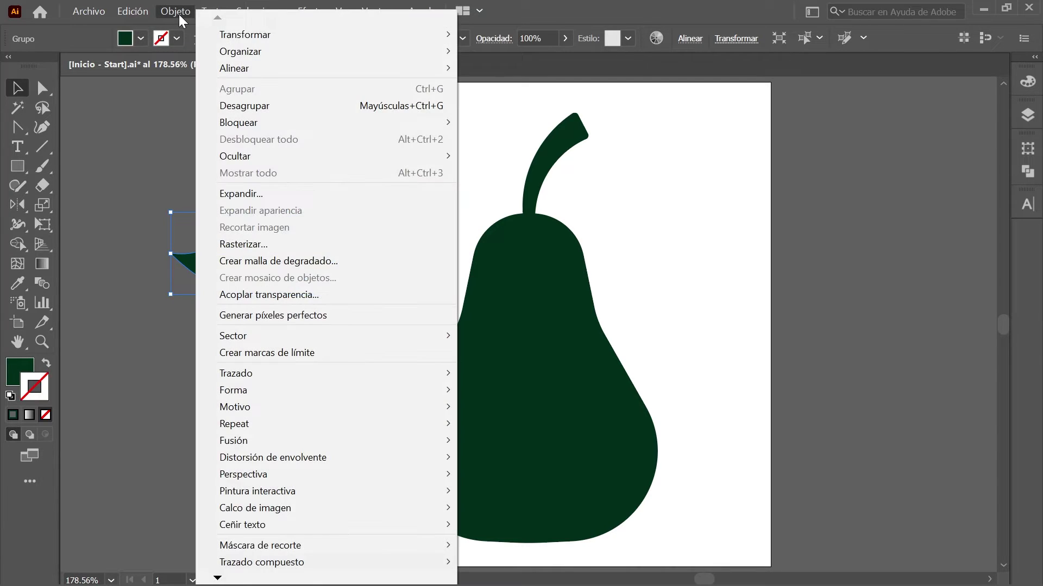
left_click(549, 73)
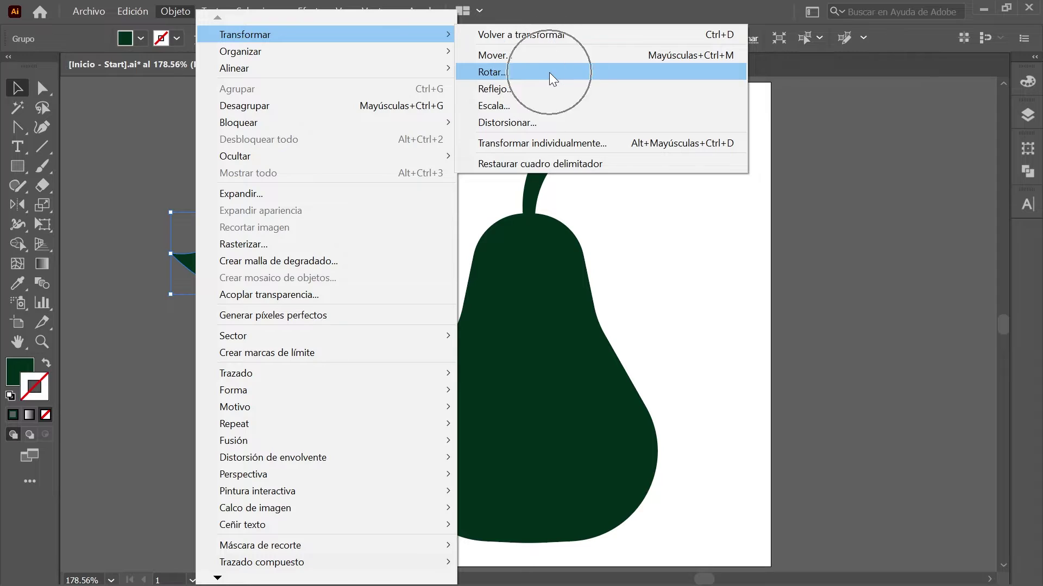
type("2")
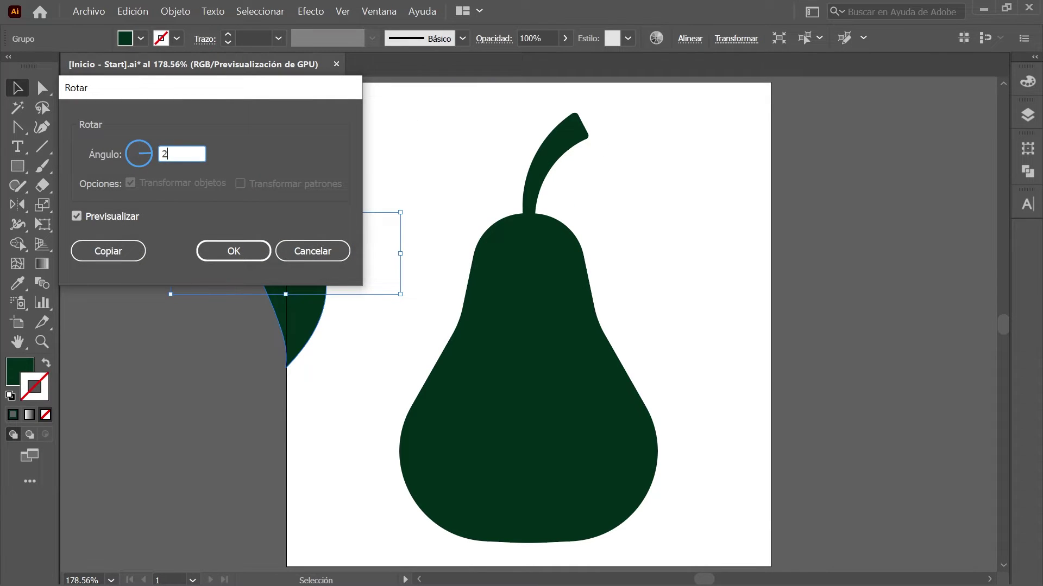
type("0")
key("Tab")
left_click(250, 253)
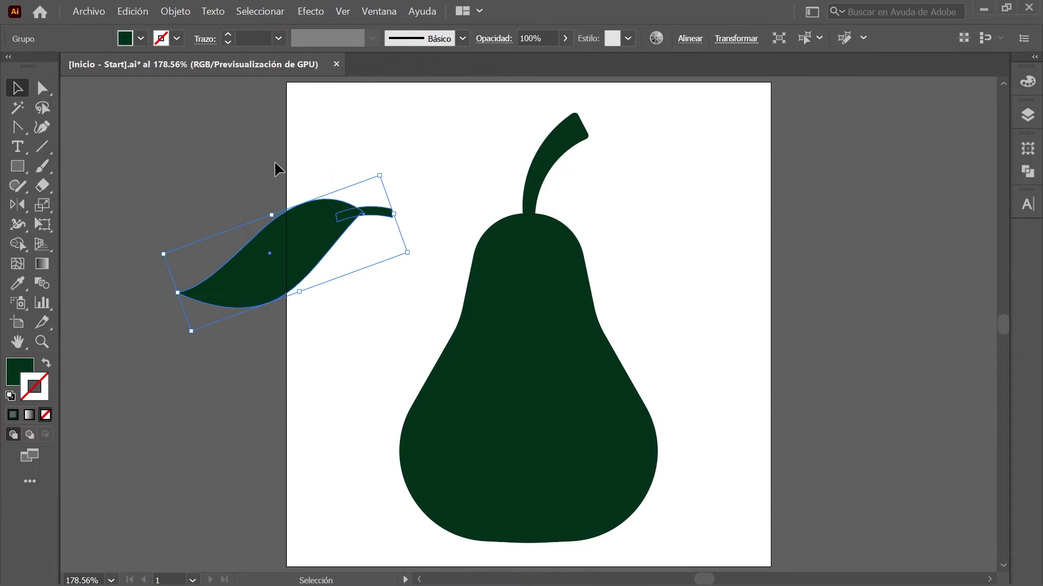
Move the leaf to X 451 px, Y 477 px beside the stem, then select the pear body.
left_click(1028, 147)
type("451")
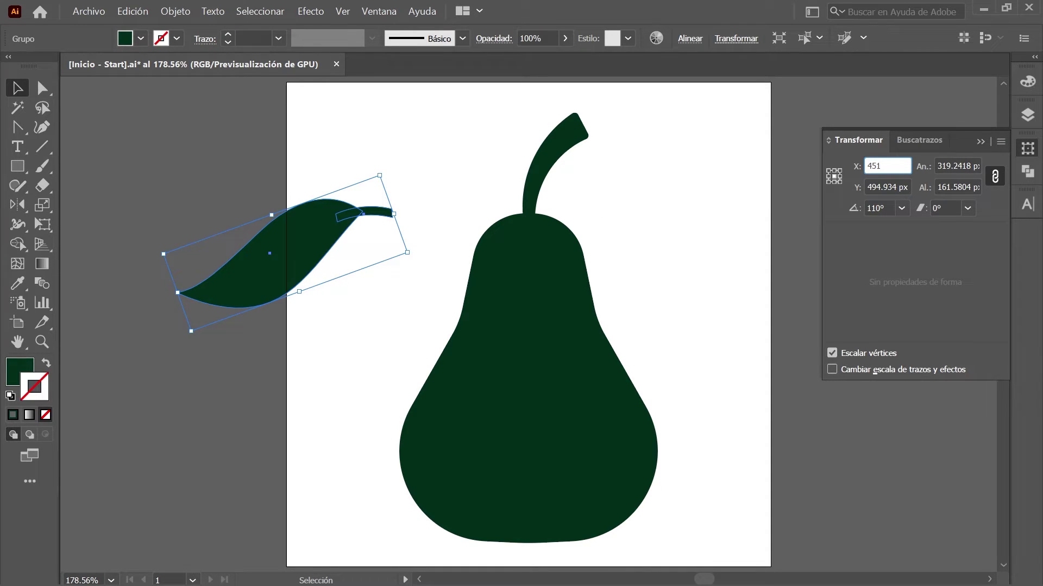
key("Tab")
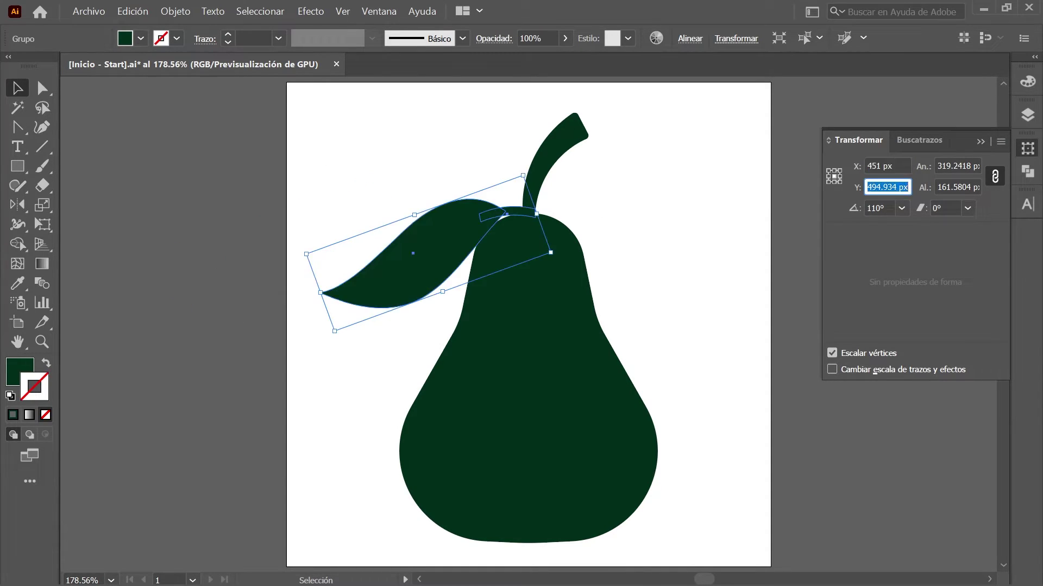
type("477")
key("Return")
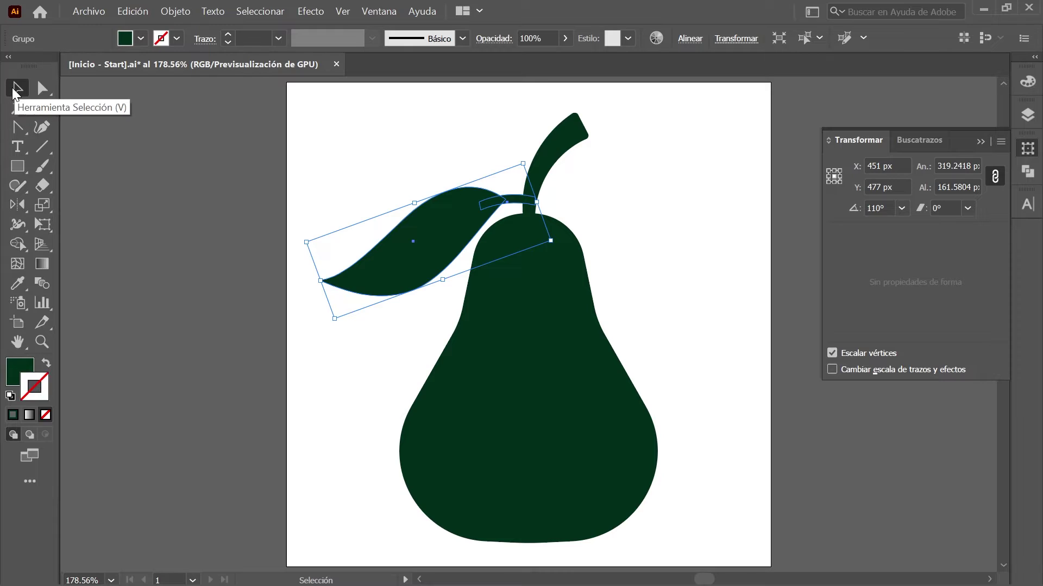
left_click(556, 332)
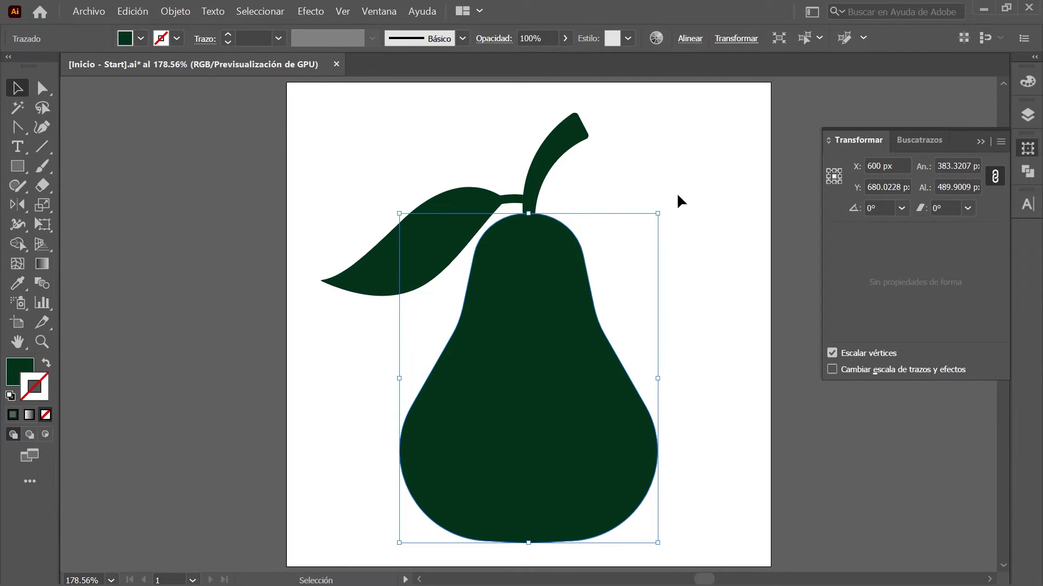
Create an inner copy of the pear body with a -16 px Offset Path.
left_click(182, 12)
mouse_move(326, 373)
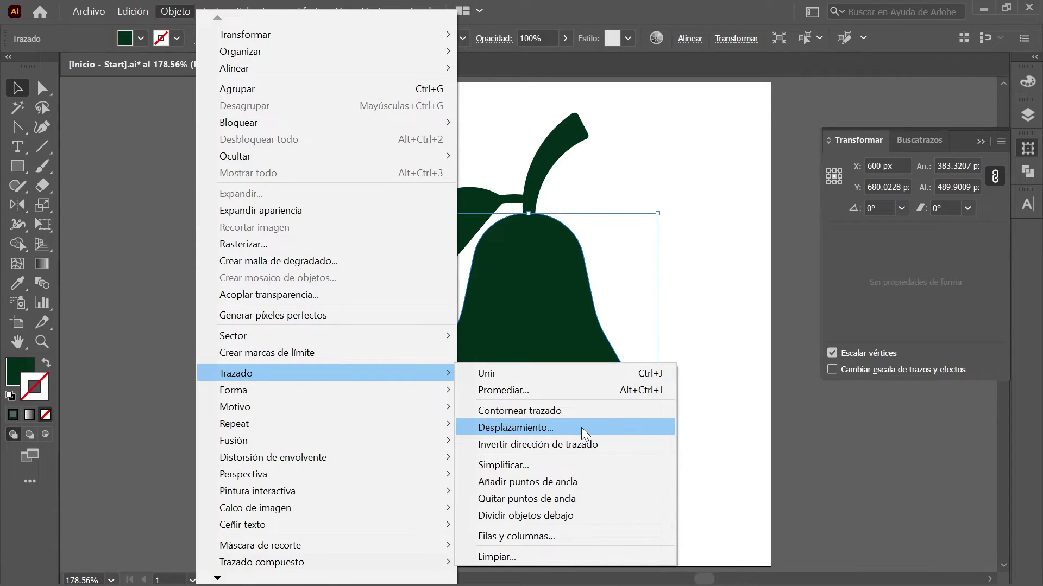
left_click(581, 428)
type("-")
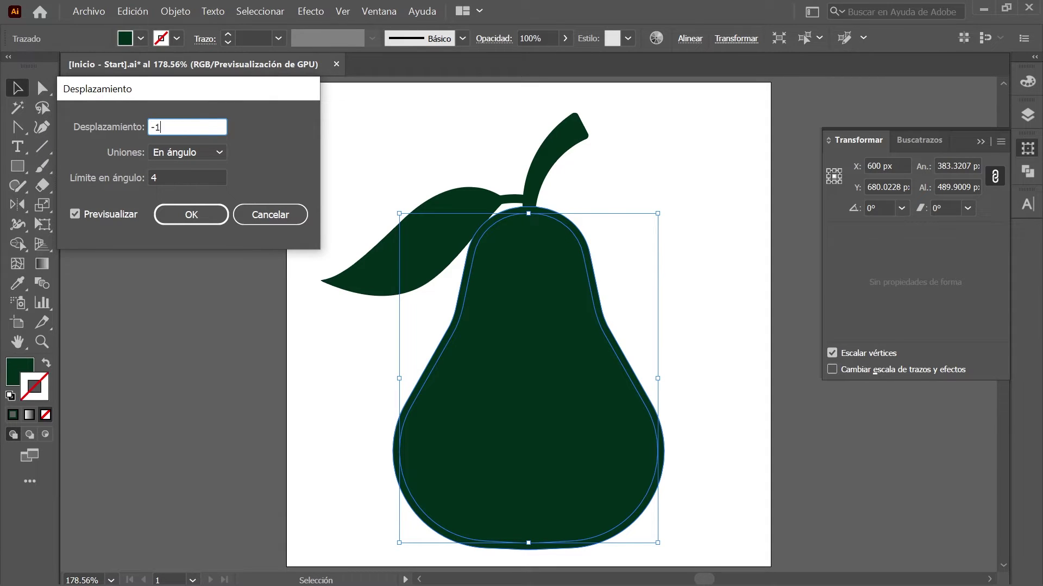
type("16")
key("Tab")
left_click(193, 215)
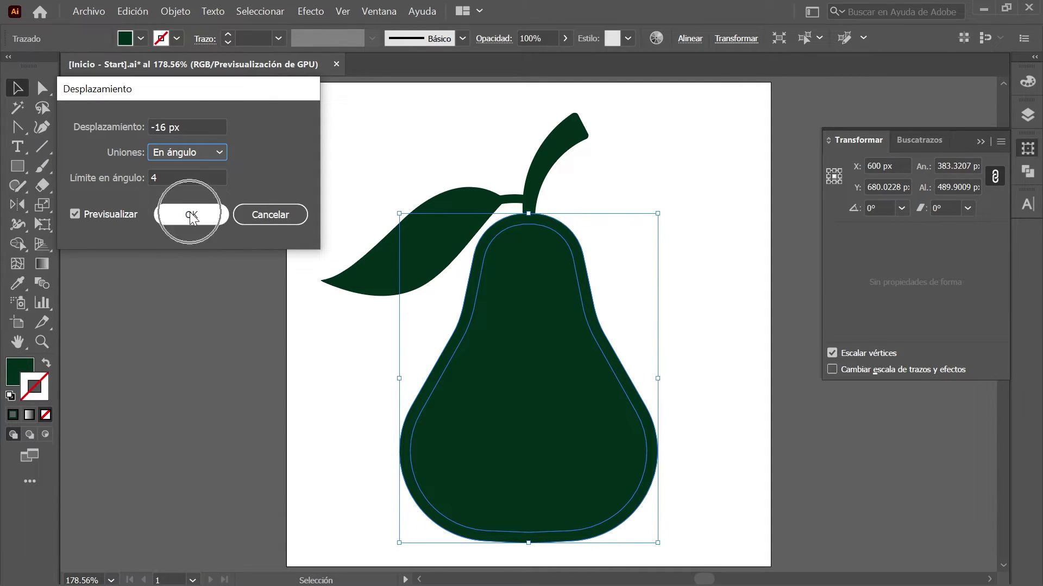
left_click(1028, 82)
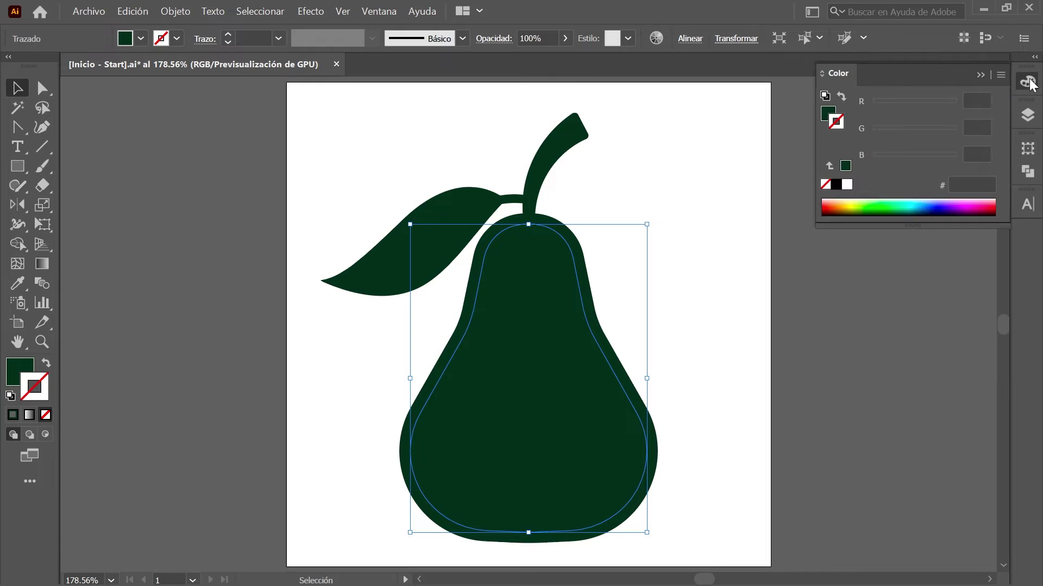
left_click(828, 113)
Fill the inner pear copy yellow (ddbe00) and start a text object right of the stem.
type("d")
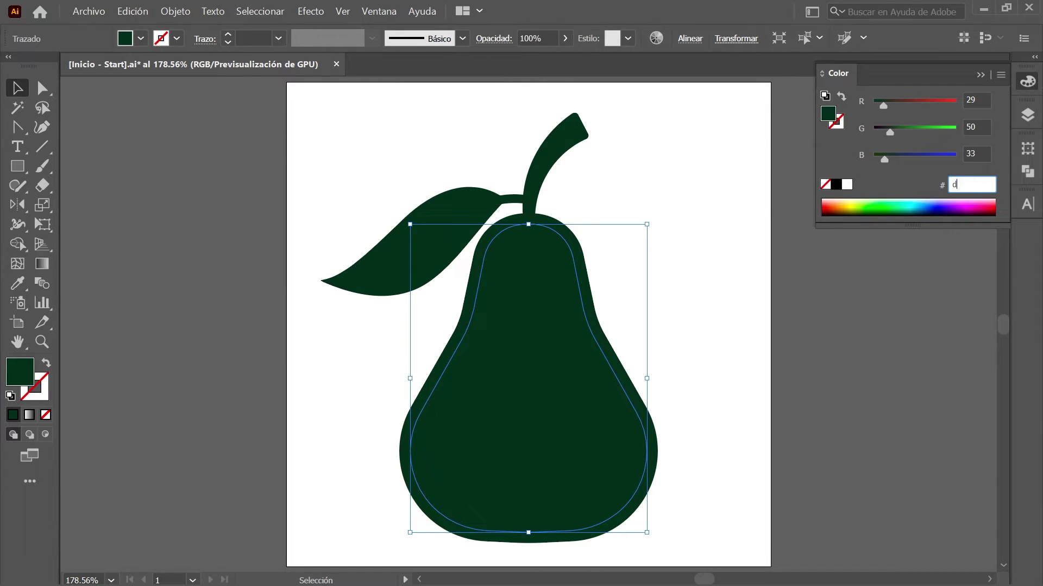
type("dbe00")
key("Return")
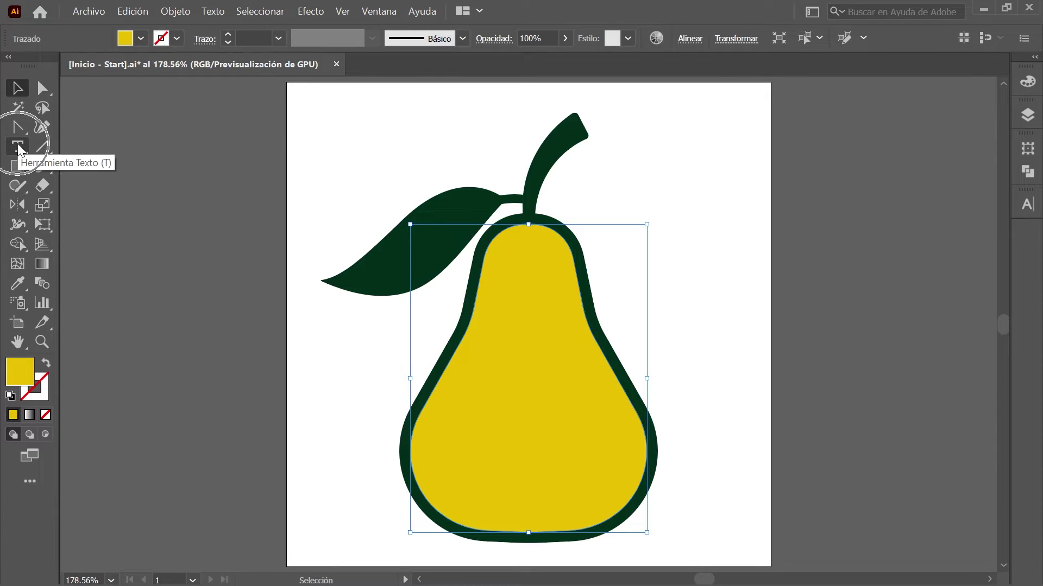
left_click(18, 146)
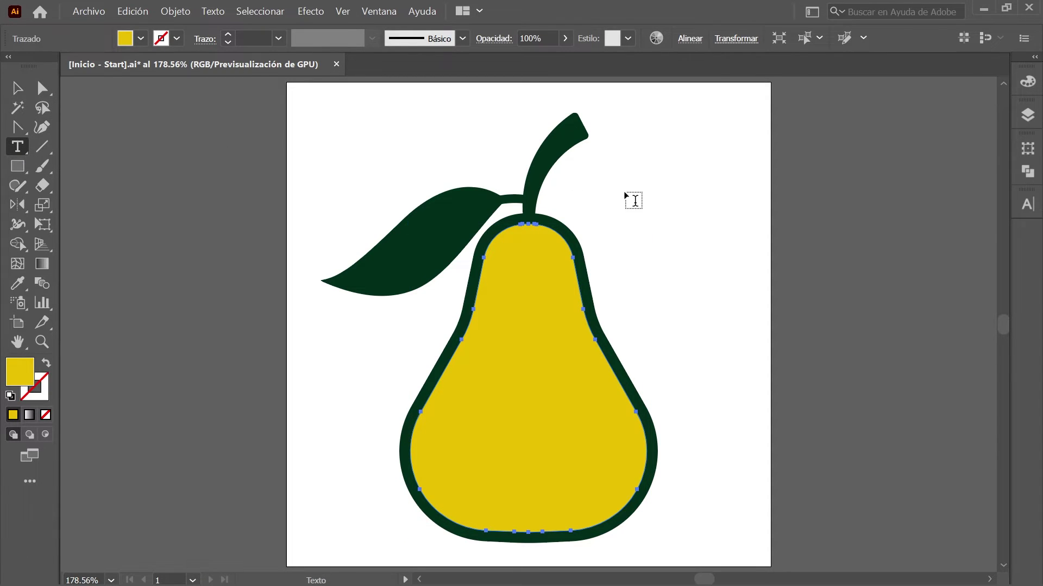
left_click(639, 171)
type("pera")
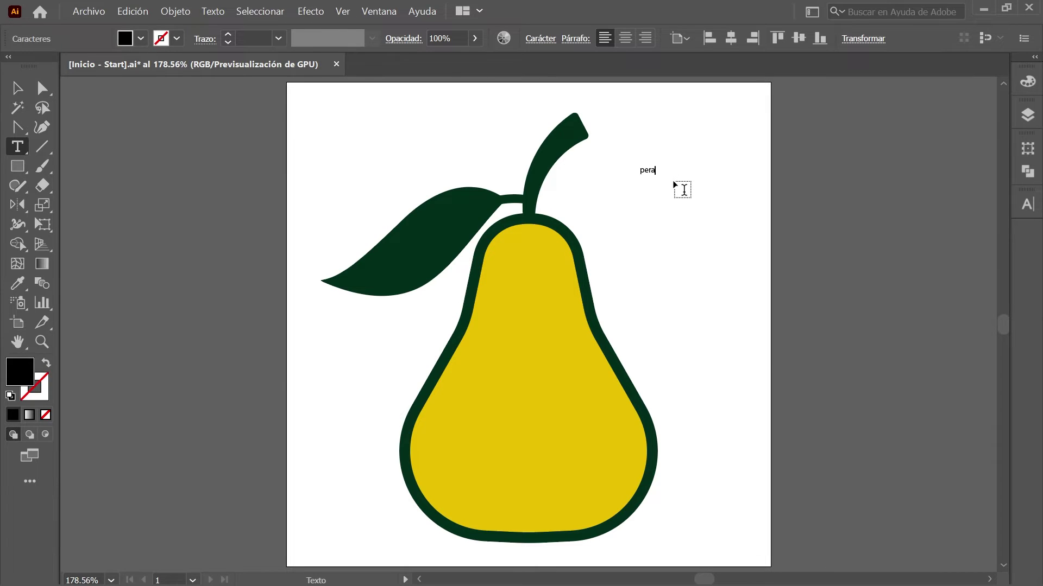
Set the pera text to Chubby And Groovy, 218 pt, All Caps.
left_click(12, 92)
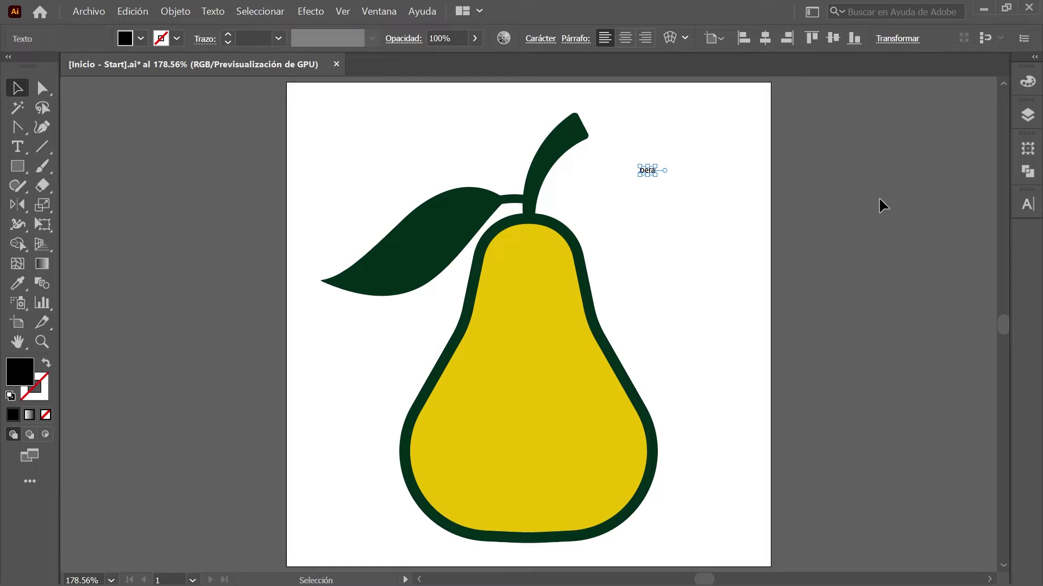
left_click(1025, 205)
left_click(963, 220)
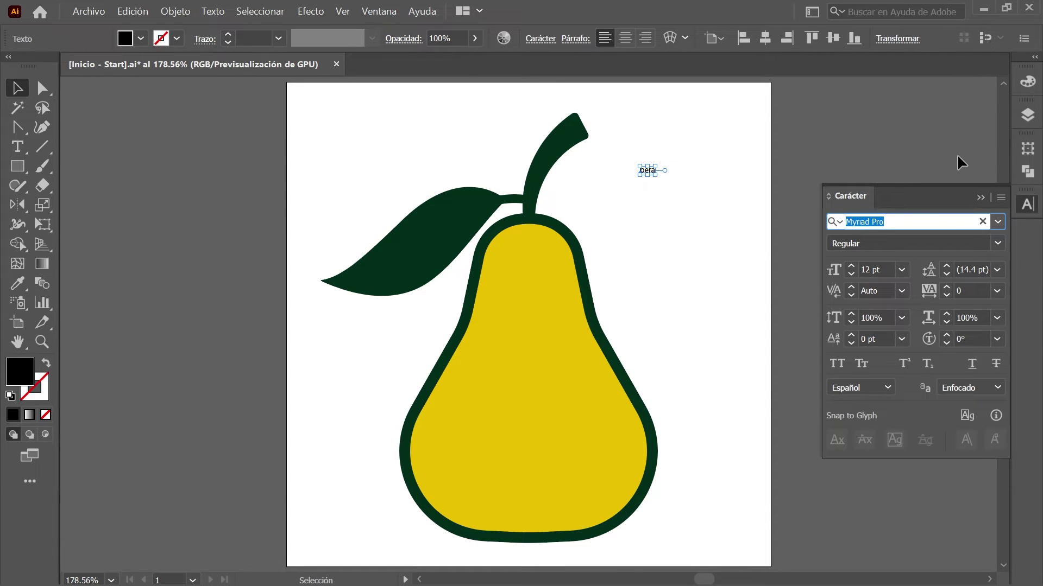
type("ch")
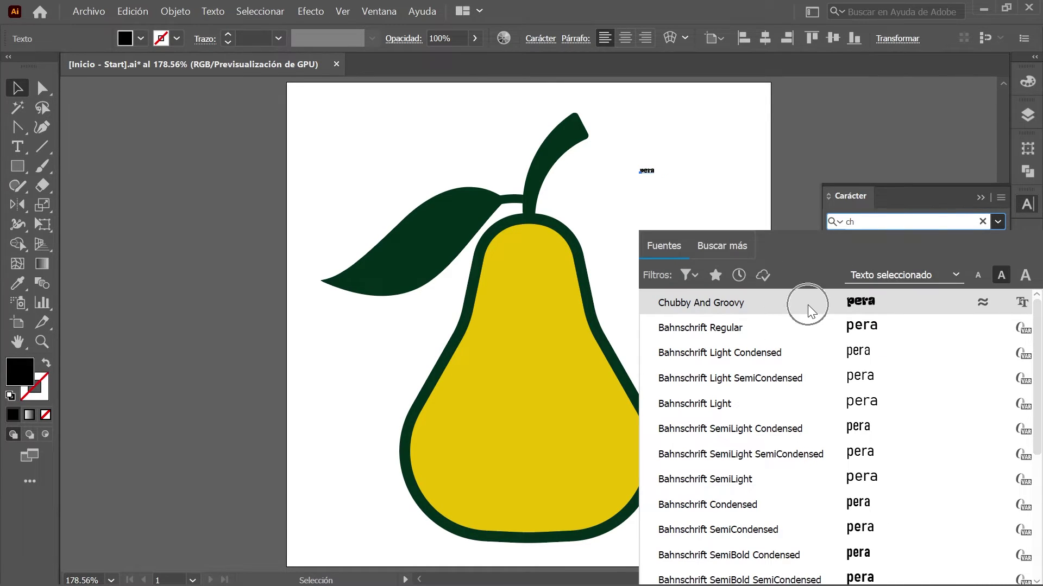
left_click(807, 304)
left_click(874, 270)
type("218")
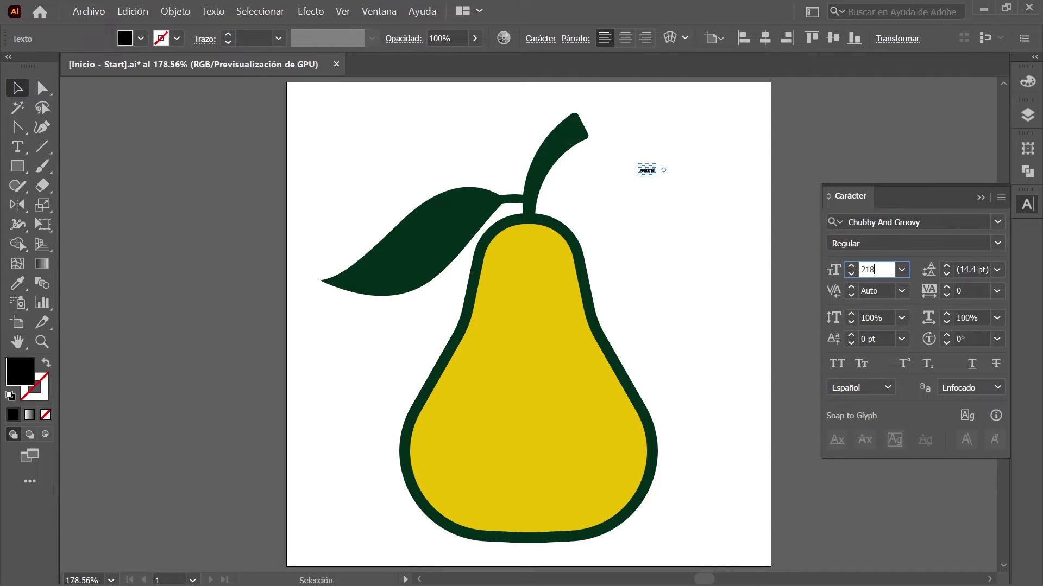
key("Return")
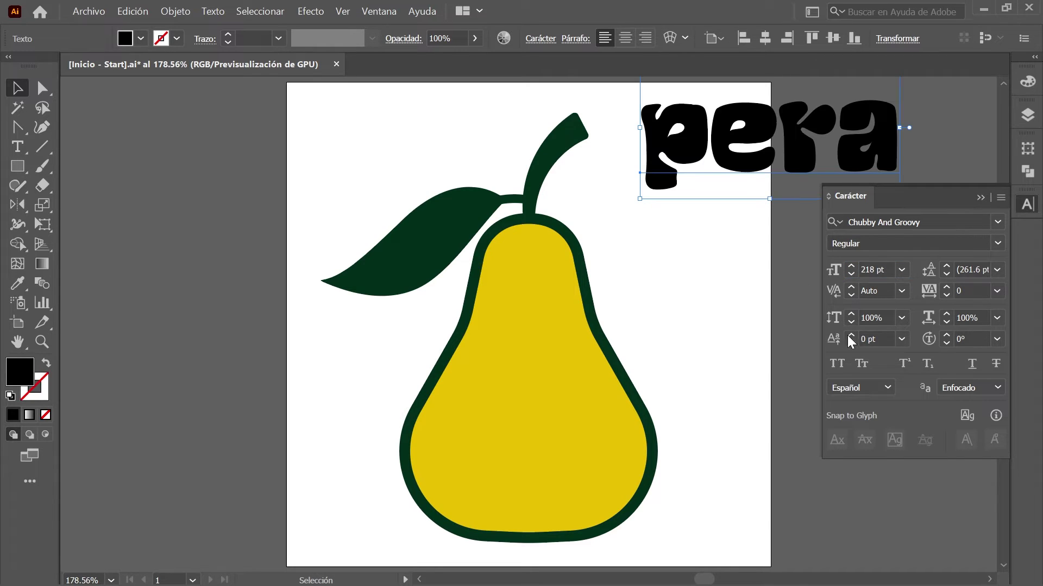
left_click(839, 363)
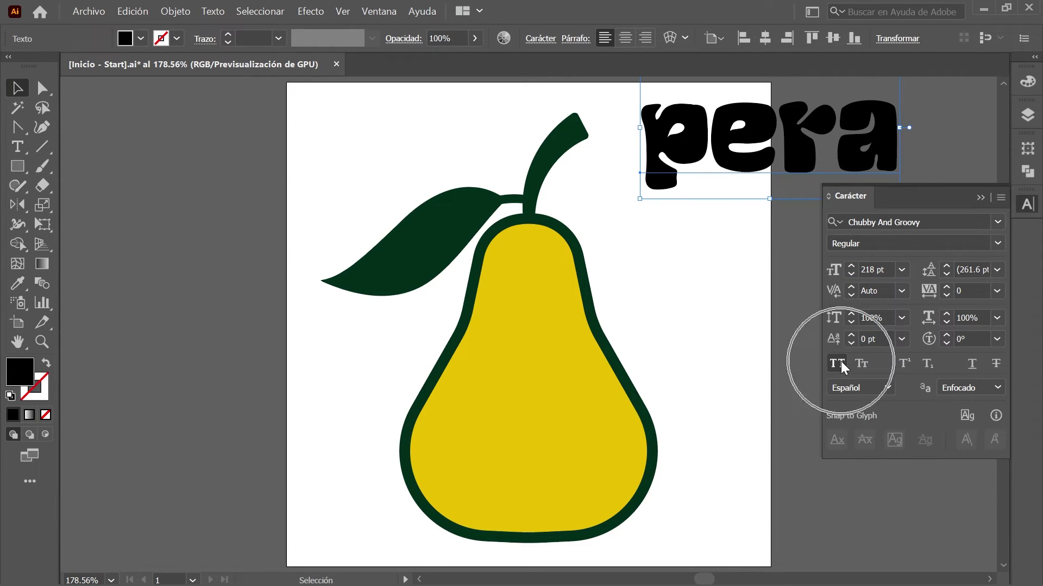
Move PERA down beside the pear and rotate it -90° to stand vertically.
left_click_drag(722, 146, 709, 243)
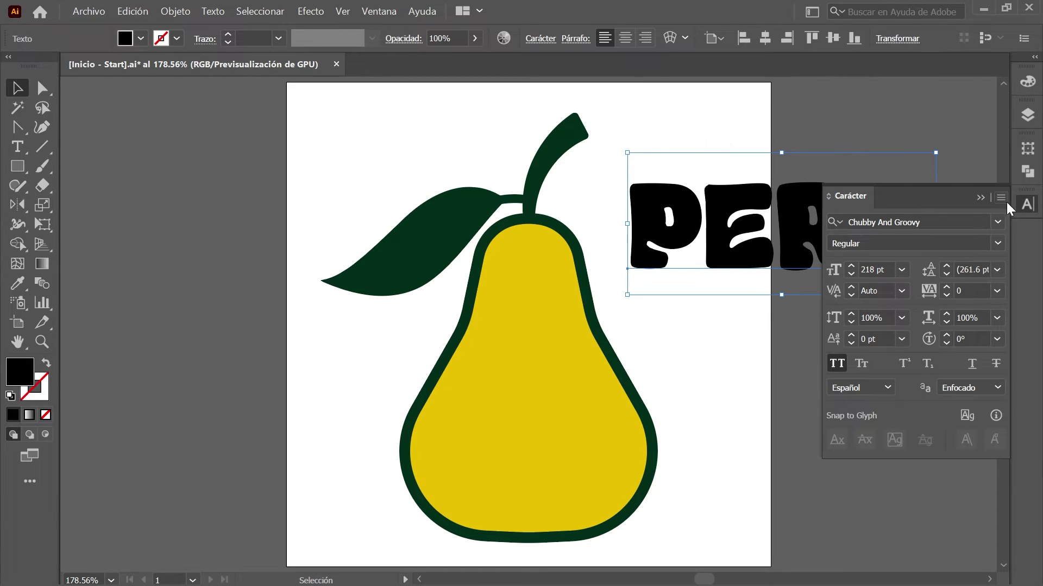
left_click(1026, 204)
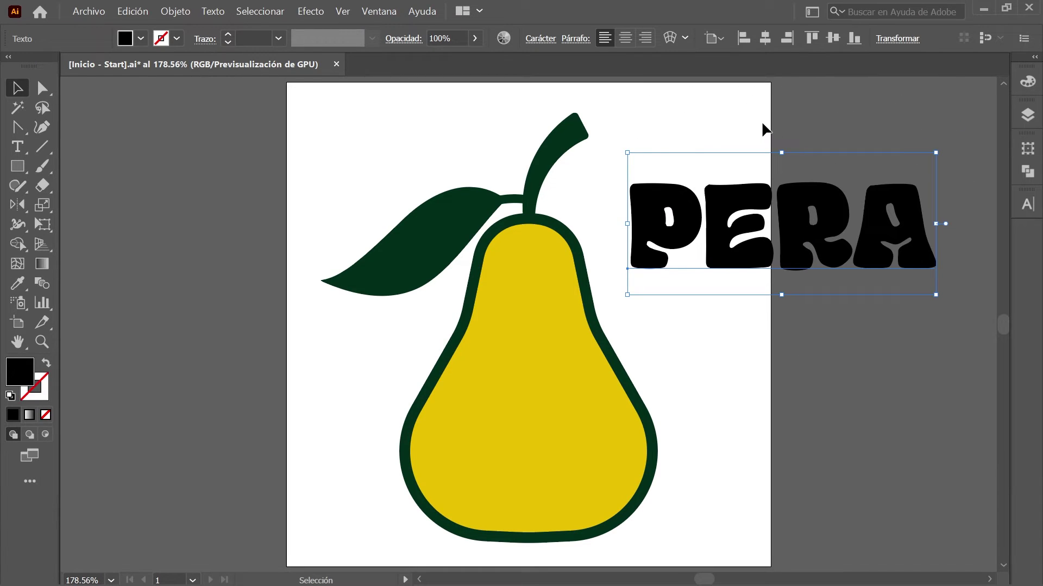
left_click(1027, 147)
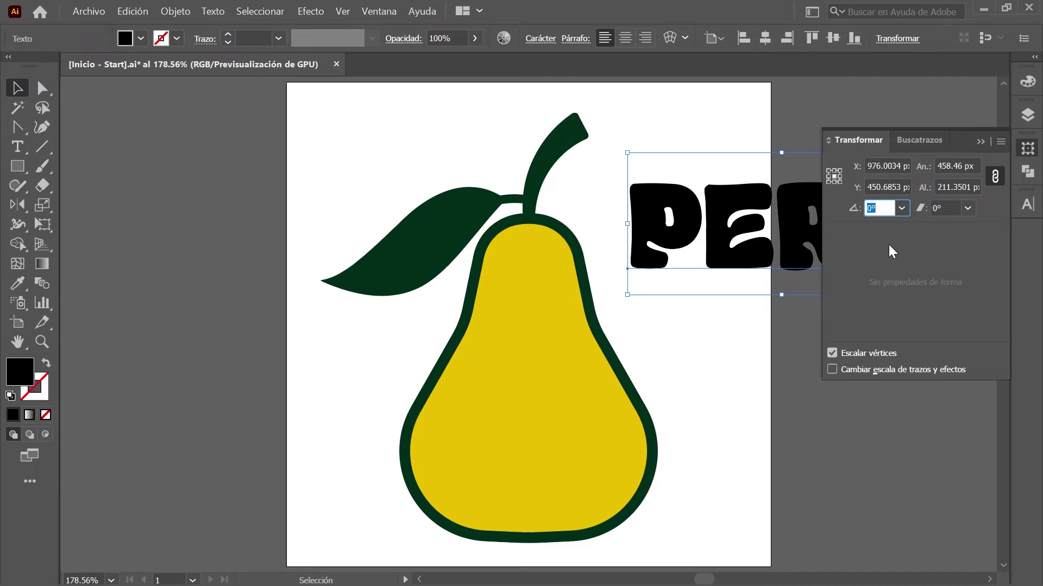
type("-90")
key("Return")
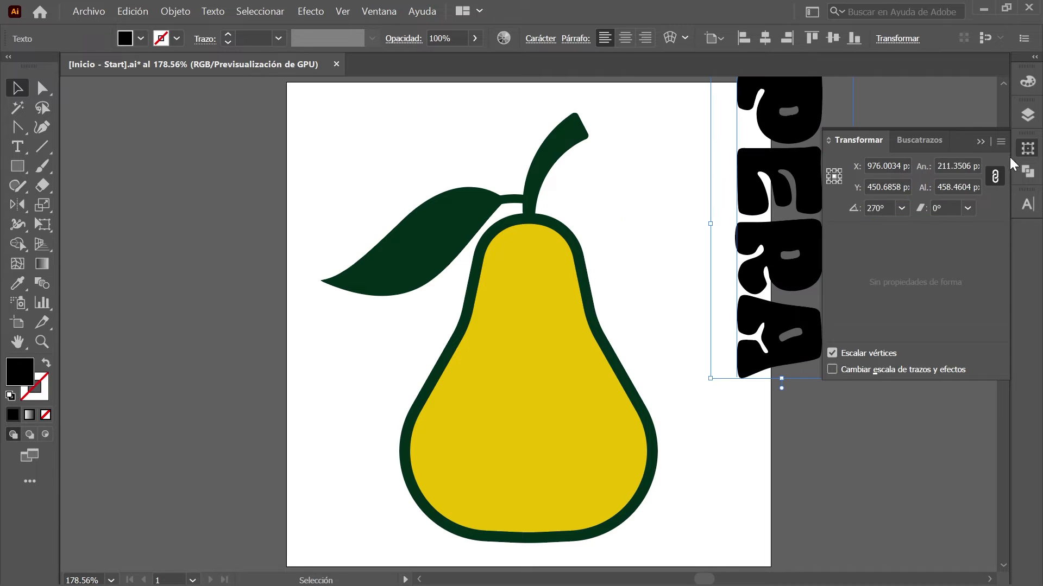
Color the PERA lettering lime green (b6da44).
left_click(1028, 82)
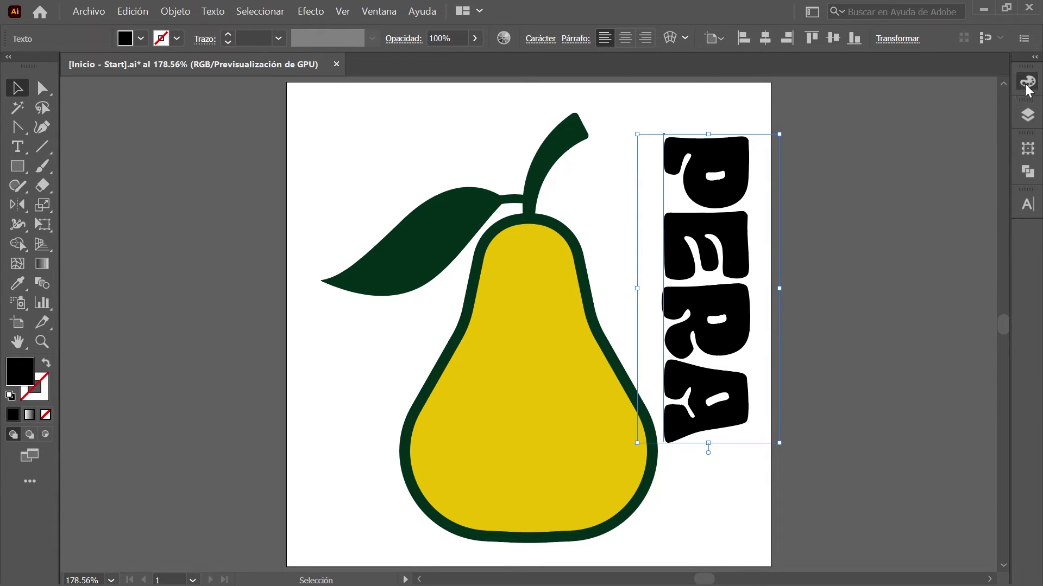
left_click(952, 183)
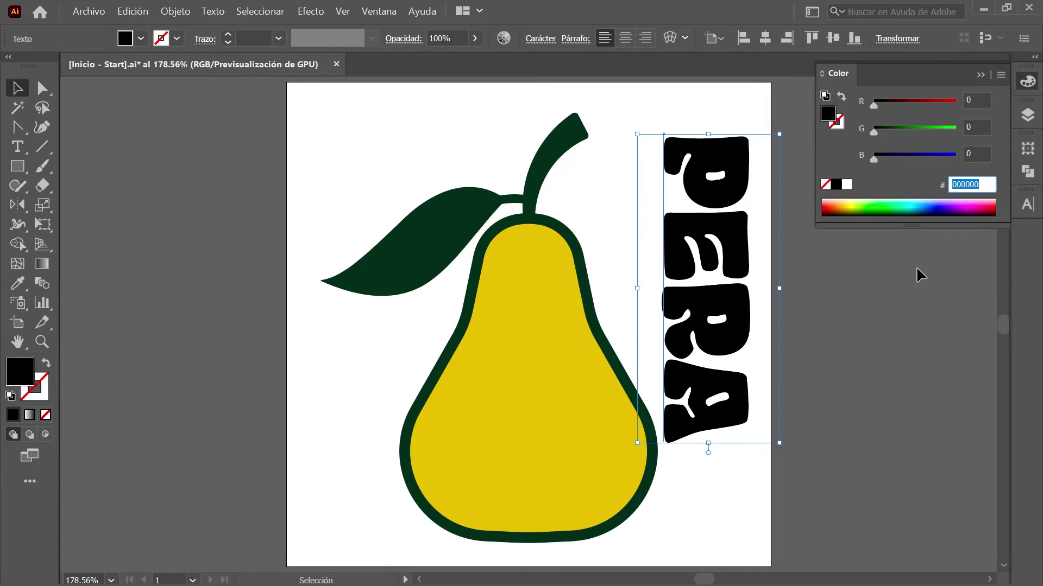
type("b6da")
type("44")
key("Return")
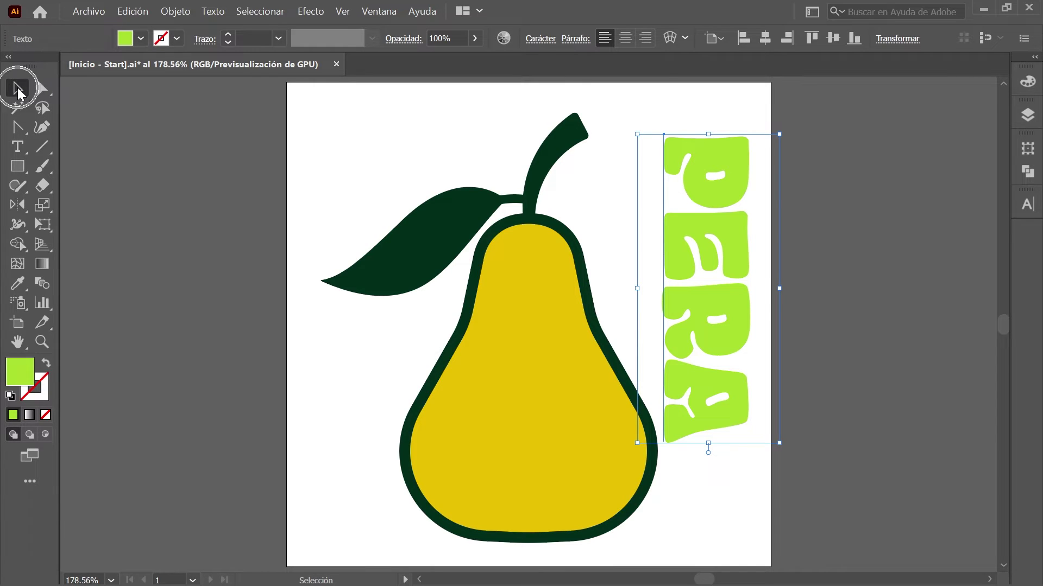
Switch back to the Selection tool and select the yellow pear body.
key("a")
key("v")
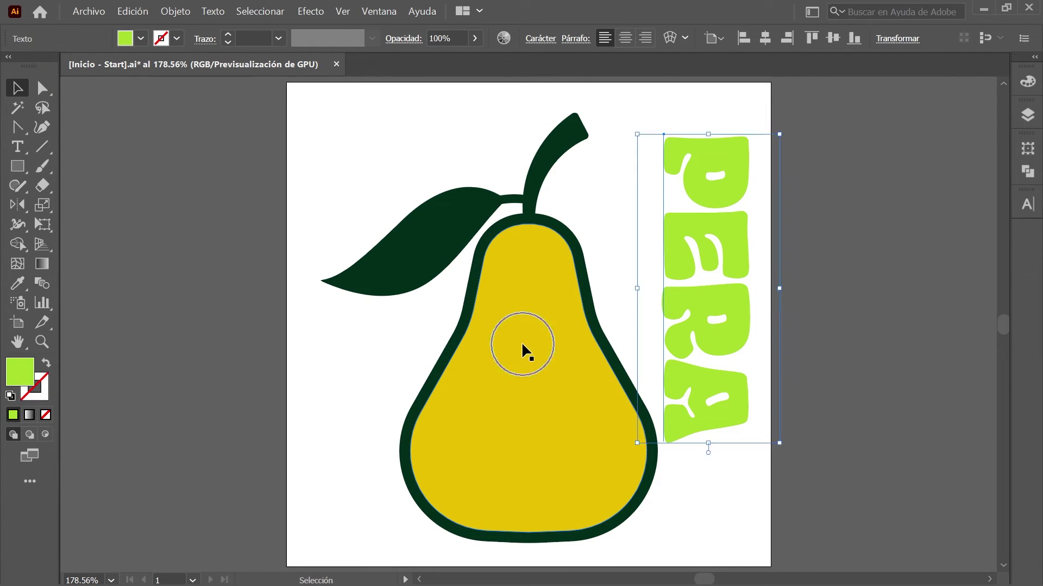
left_click(521, 341)
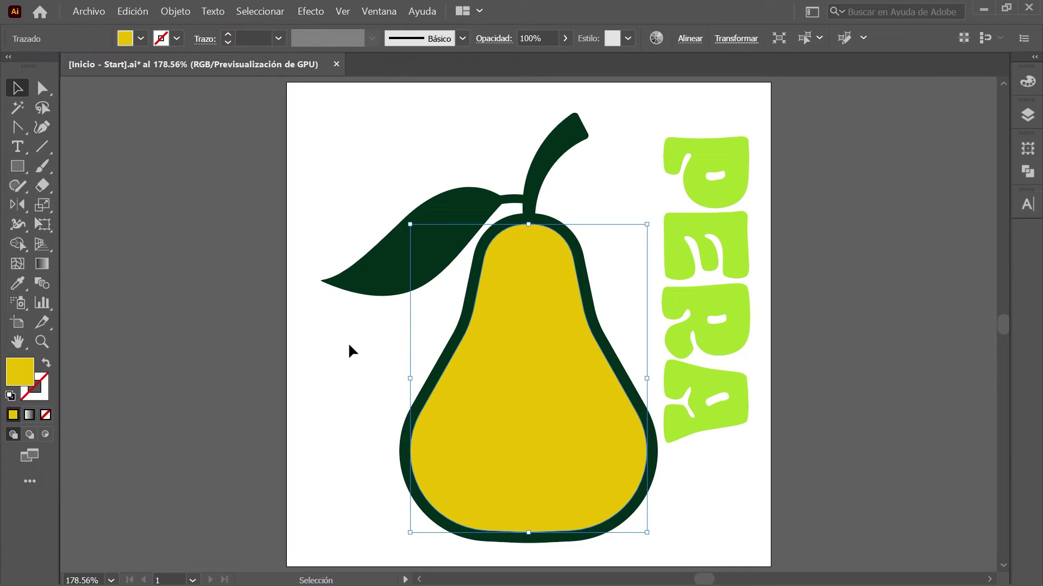
Bring the yellow pear body to the front and add the PERA text to the selection.
left_click(182, 11)
mouse_move(326, 51)
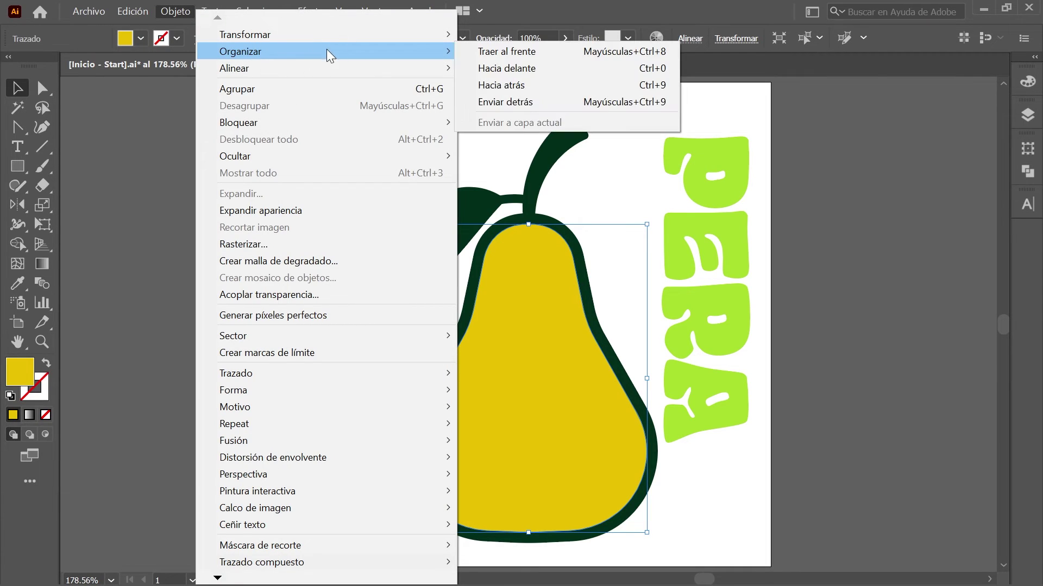
left_click(556, 47)
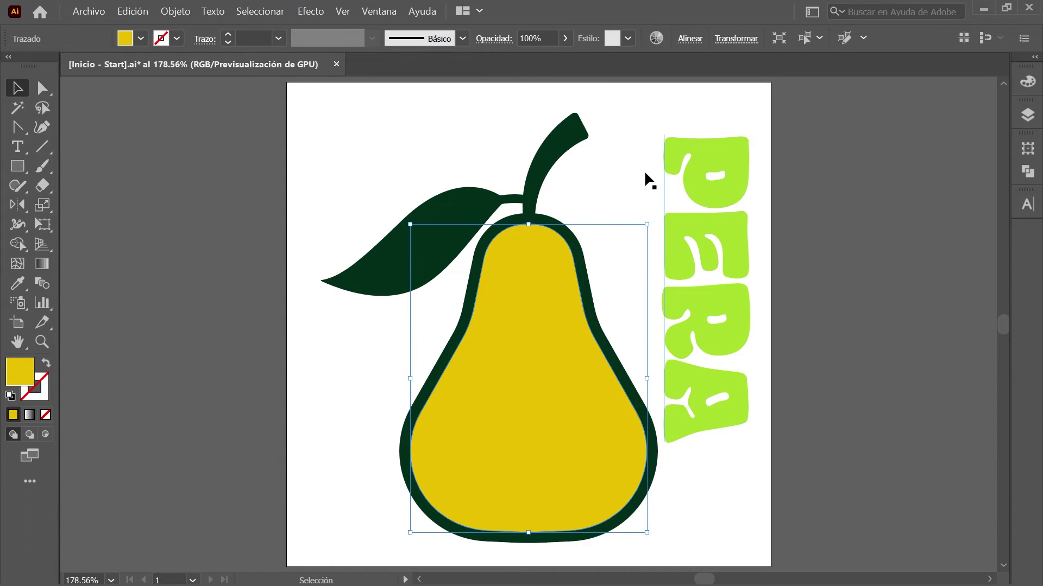
key("shift")
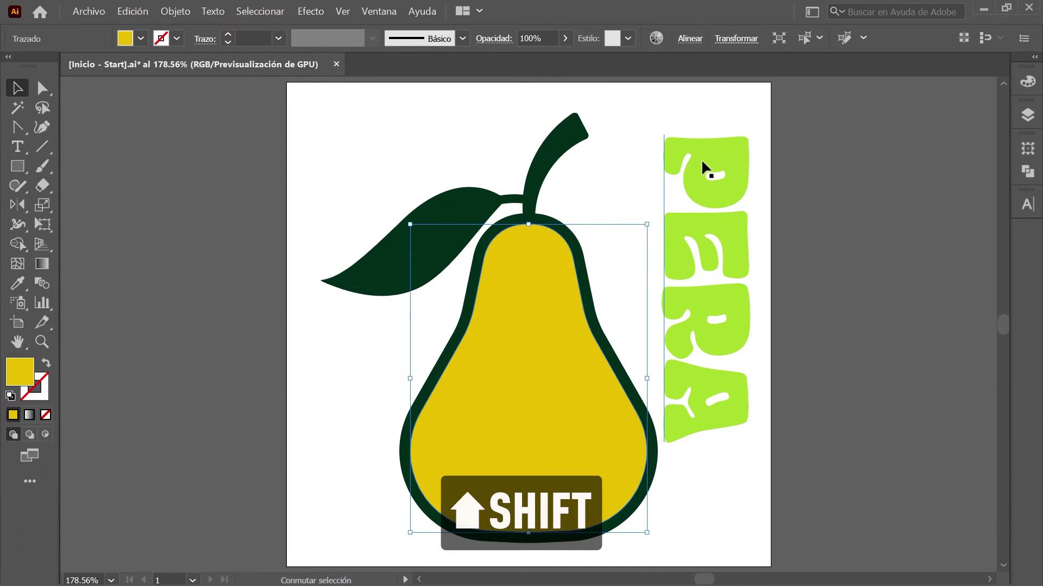
left_click(704, 169, "shift")
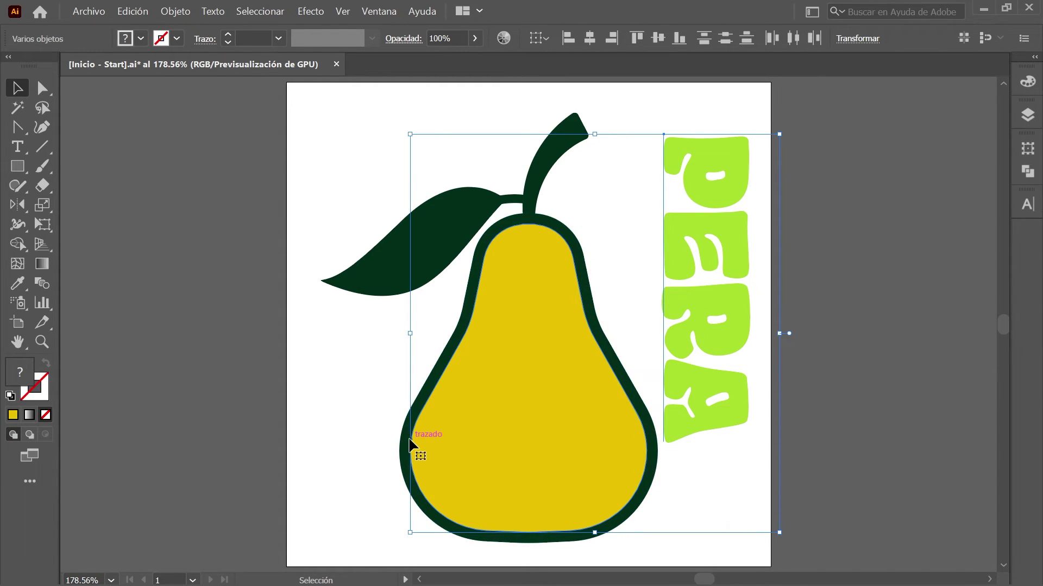
left_click(182, 14)
Envelope-warp PERA with the top object (pear body), then expand it into shapes.
left_click(408, 457)
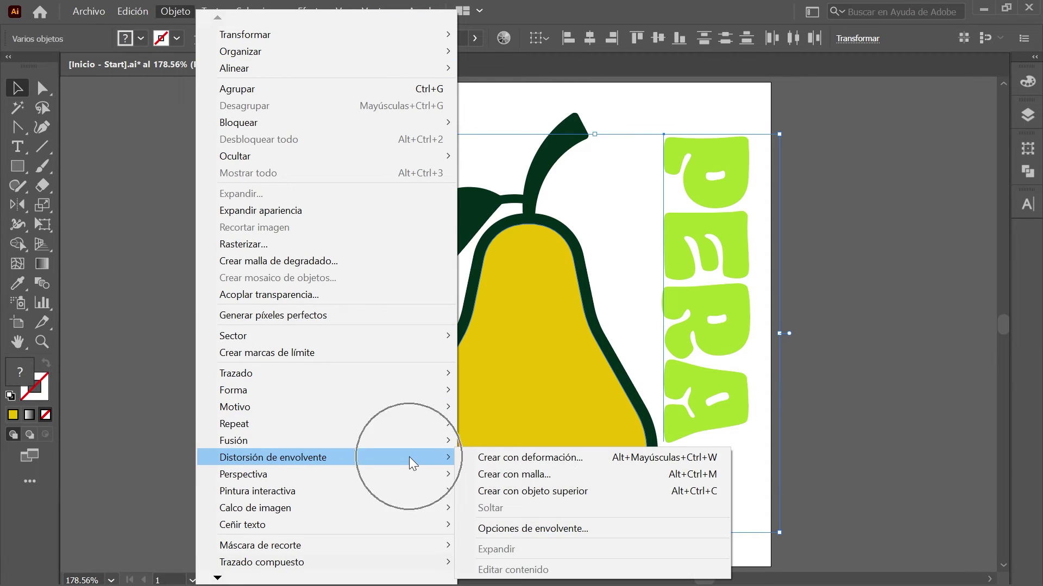
left_click(615, 491)
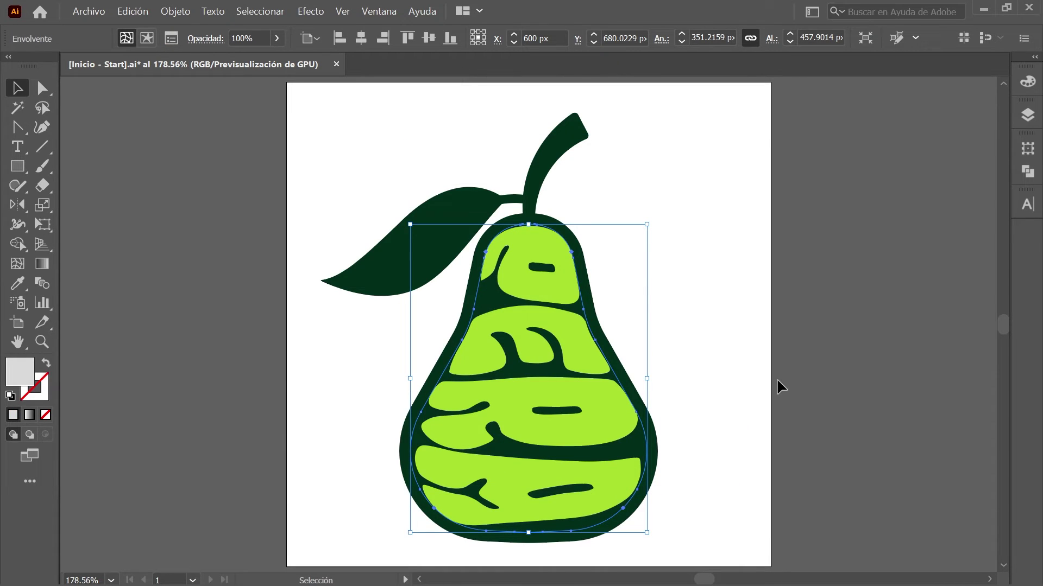
left_click(183, 14)
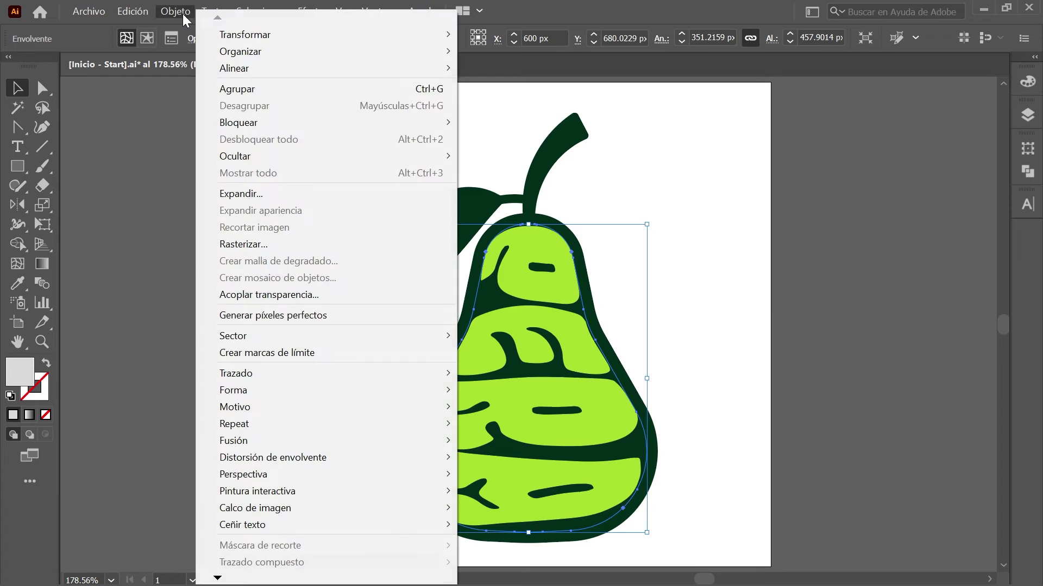
left_click(297, 191)
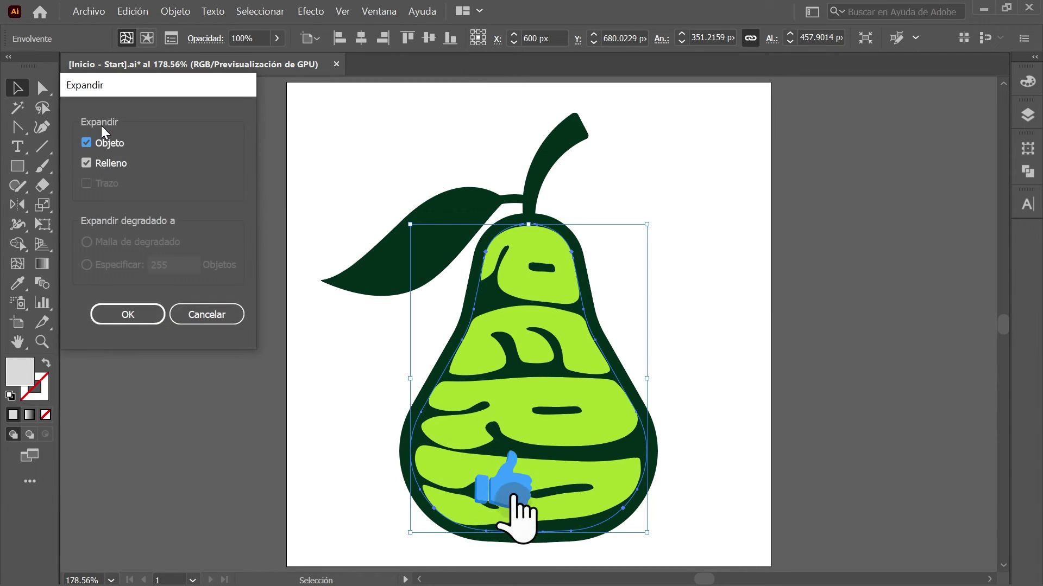
left_click(140, 314)
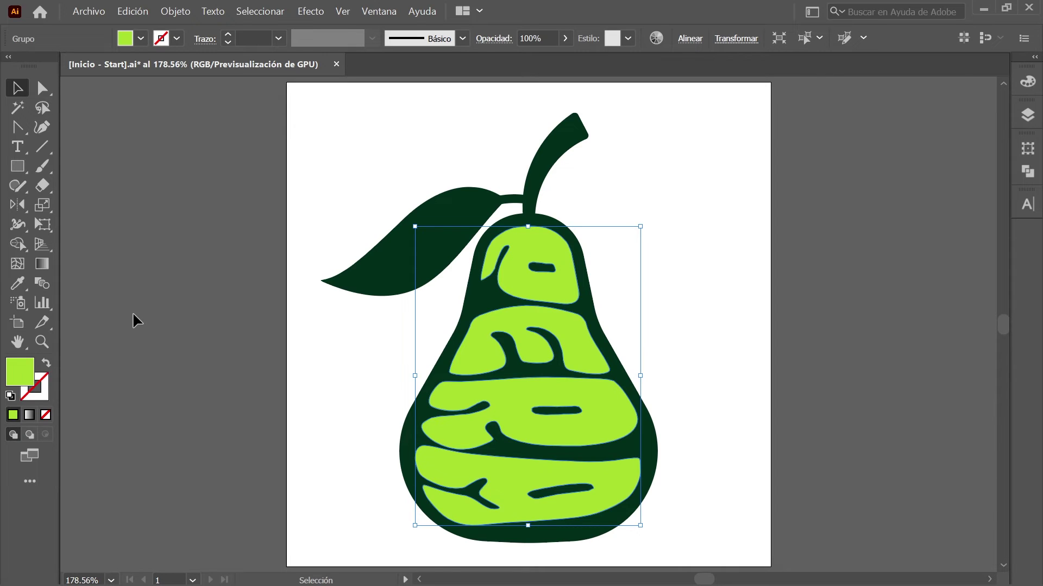
Ungroup the expanded lettering twice down to a single compound path.
left_click(180, 12)
left_click(294, 107)
left_click(177, 12)
left_click(291, 106)
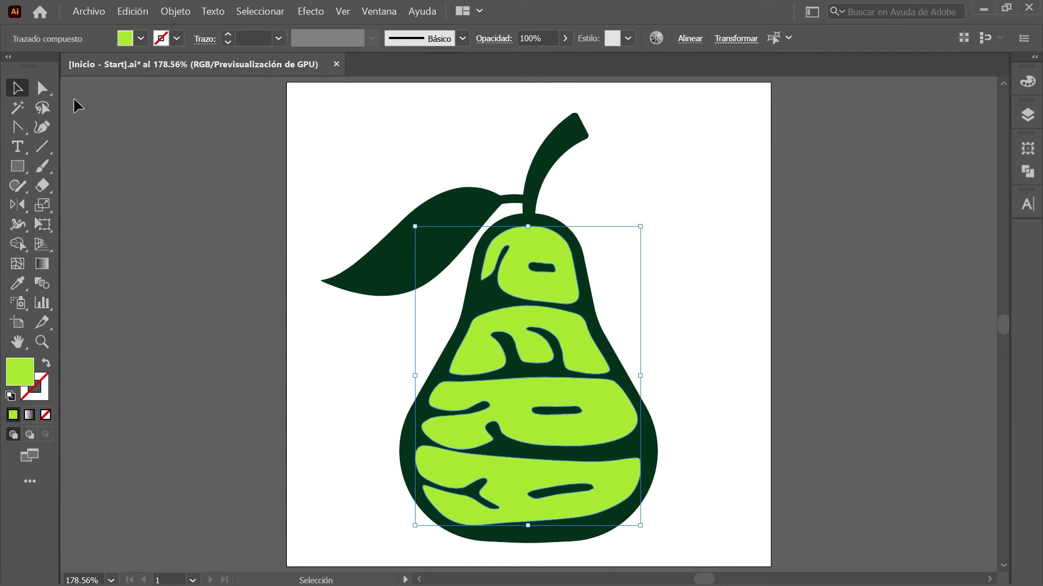
Simplify the lettering's compound path outline.
left_click(44, 89)
left_click(175, 12)
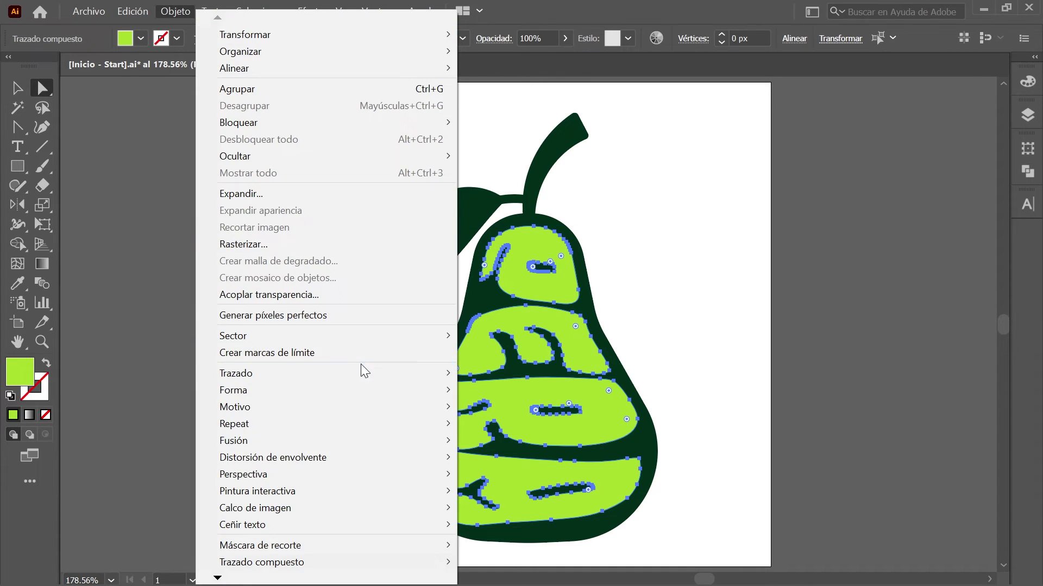
mouse_move(236, 373)
left_click(565, 465)
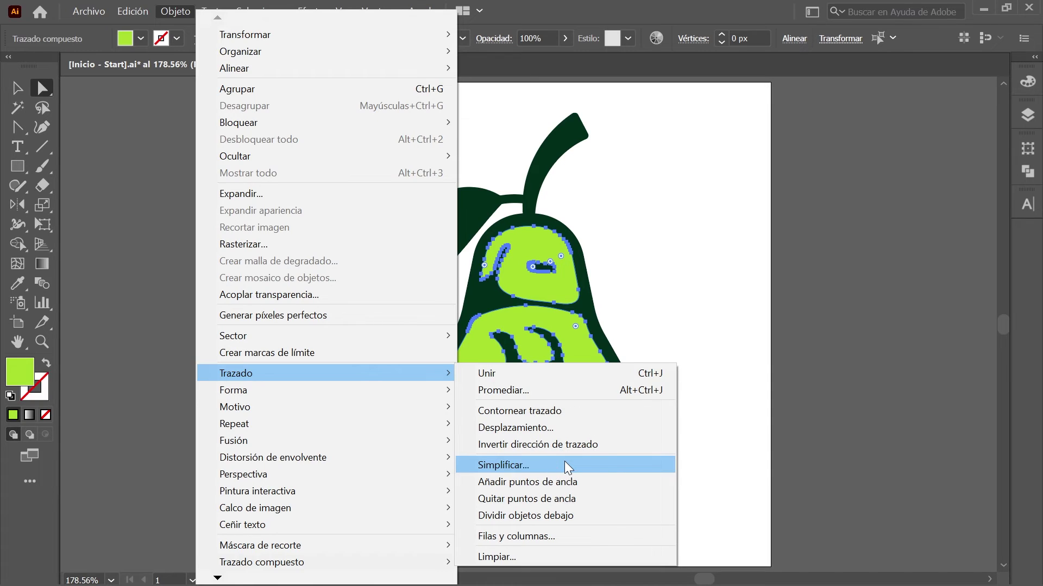
left_click(565, 464)
key("v")
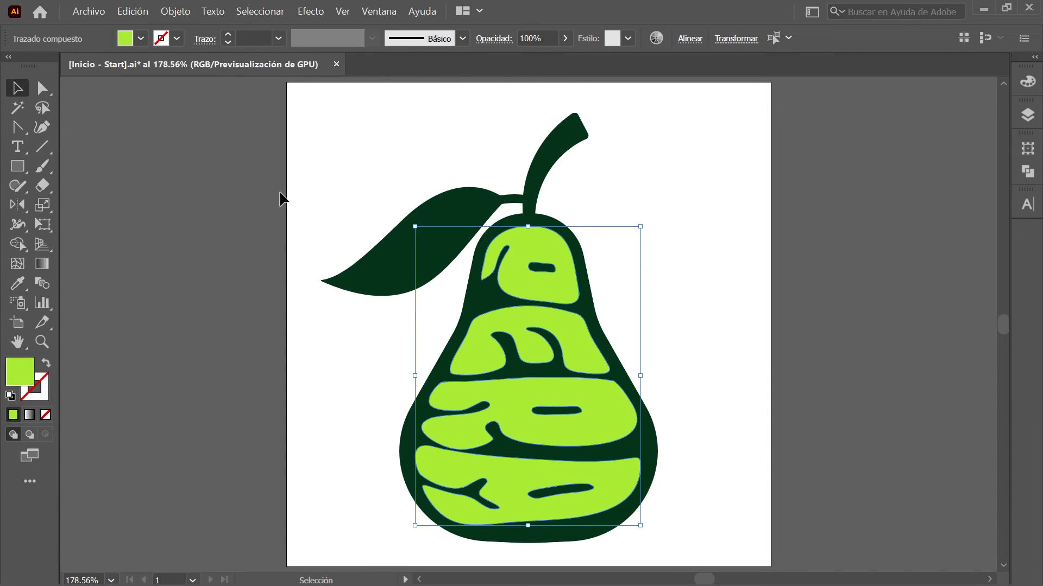
left_click(255, 15)
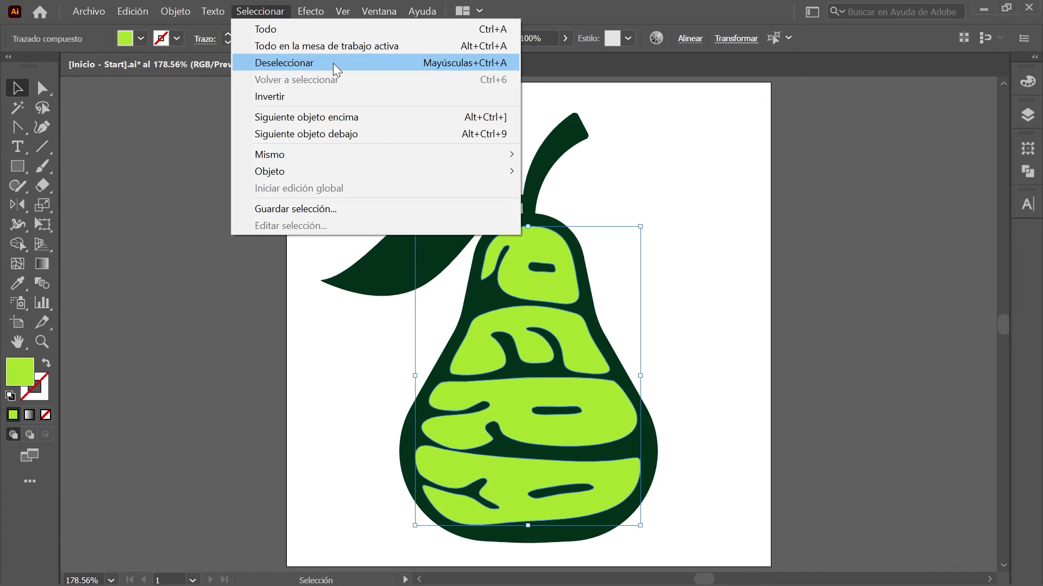
Deselect all and turn on the Guía layer to show the pear outline.
left_click(333, 63)
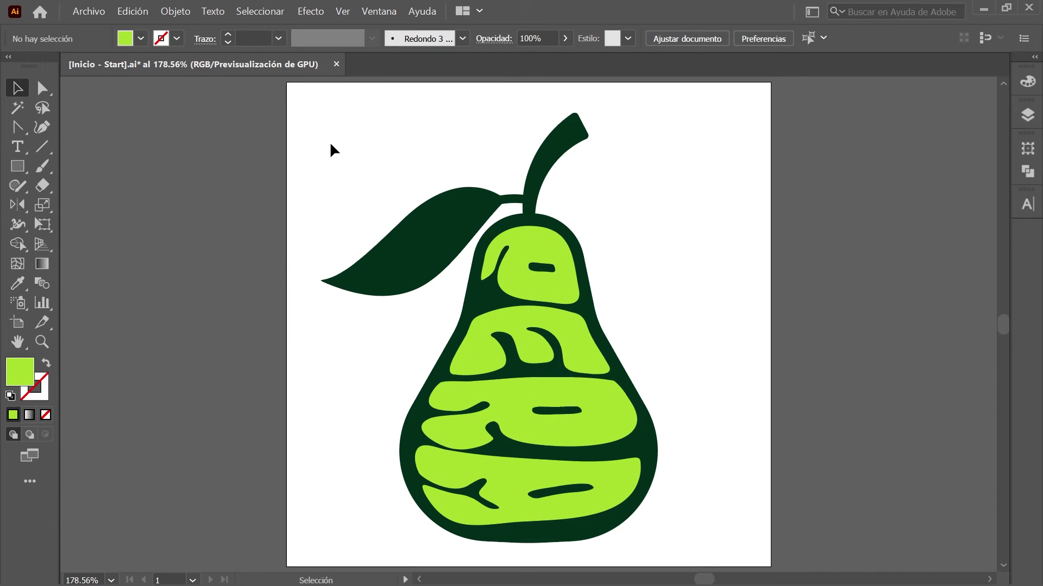
left_click(1027, 115)
left_click(826, 136)
left_click(826, 134)
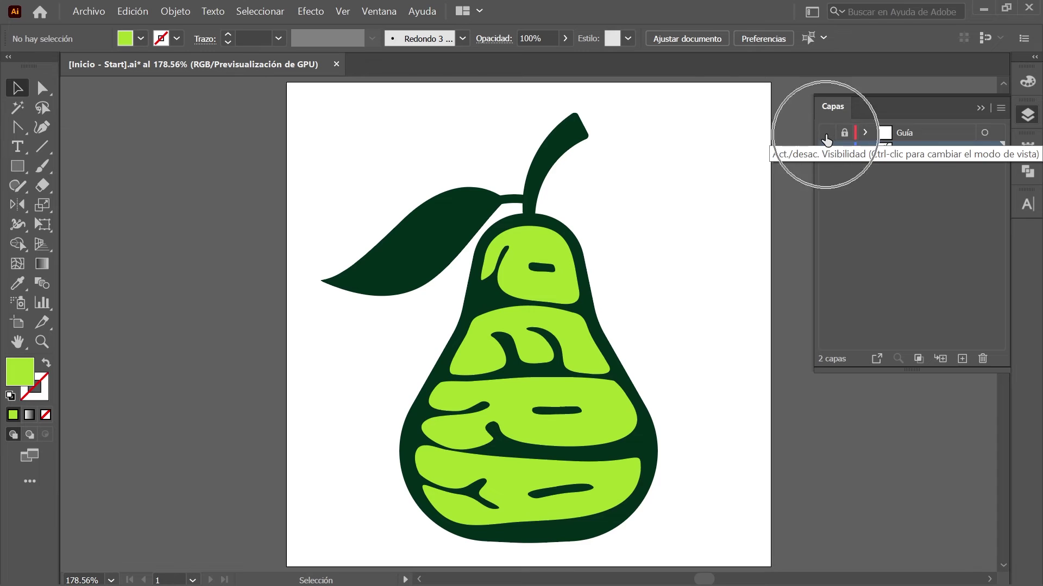
left_click(1027, 115)
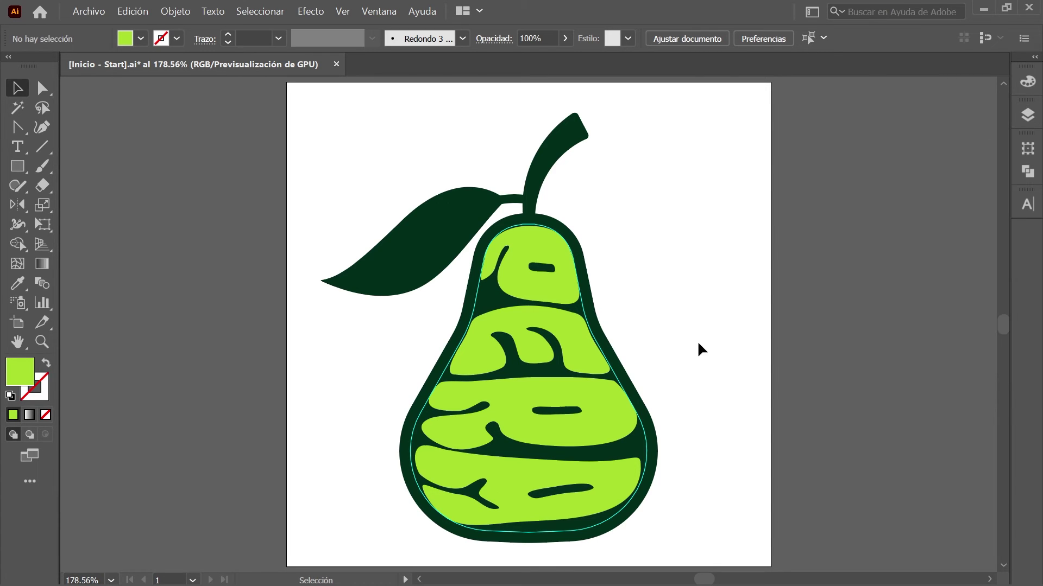
Adjust the letter shapes' anchors with Direct Selection so their curves follow the guide.
left_click(43, 91)
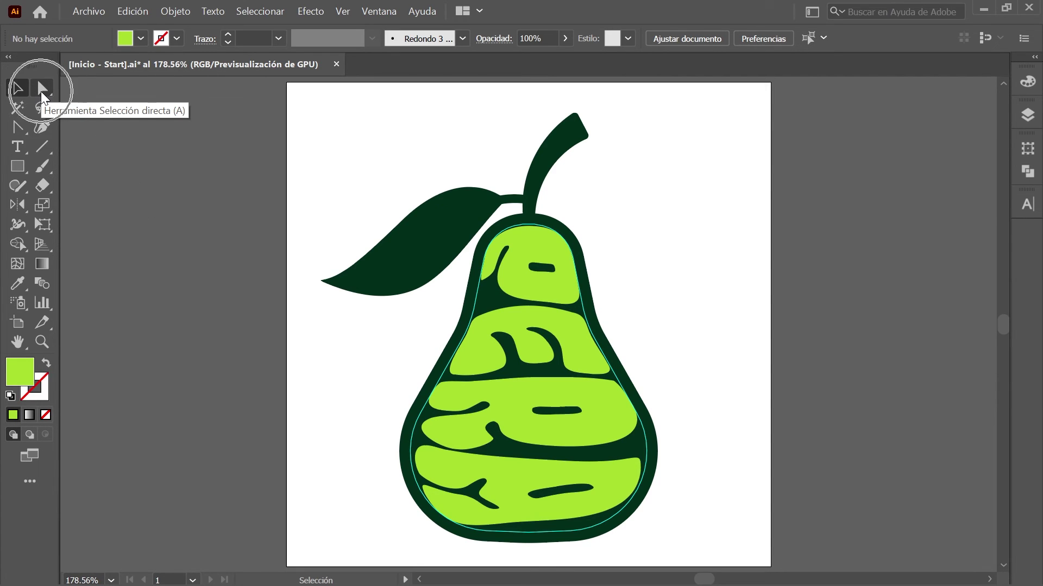
scroll(511, 367, "up", 3, "alt")
left_click(368, 396)
scroll(370, 403, "up", 2, "alt")
scroll(733, 433, "down", 1, "alt")
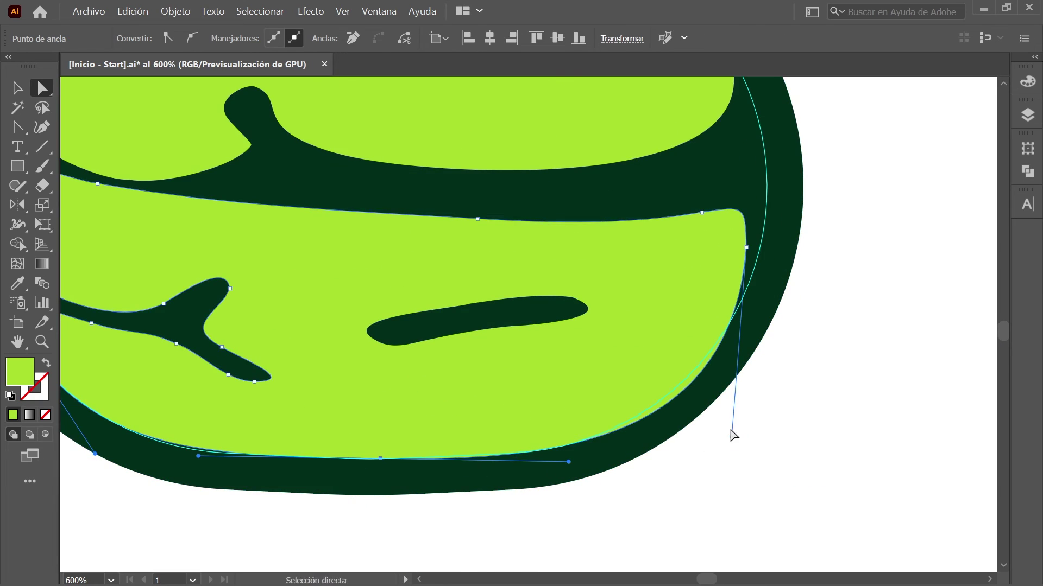
scroll(729, 516, "down", 2, "alt")
left_click(373, 344)
scroll(698, 298, "down", 1, "alt")
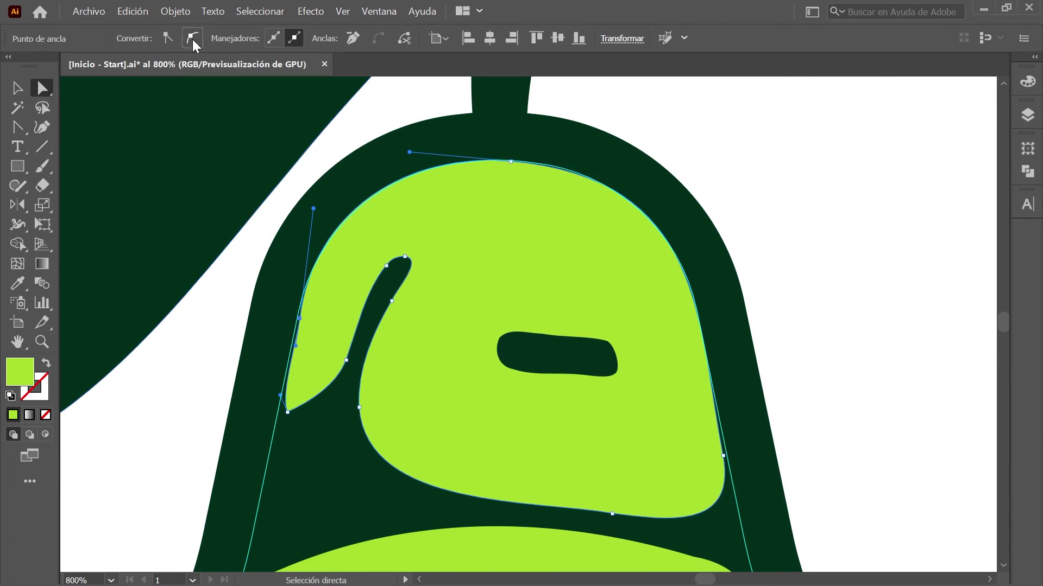
left_click(806, 302)
key("ctrl+0")
key("v")
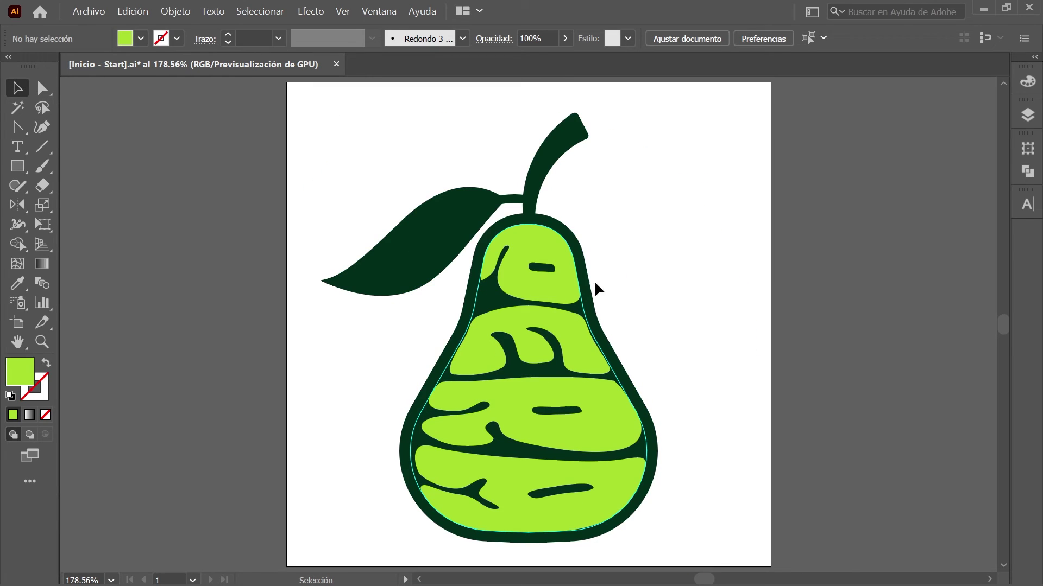
Group the green lettering compound path and deselect the finished artwork.
left_click(595, 287)
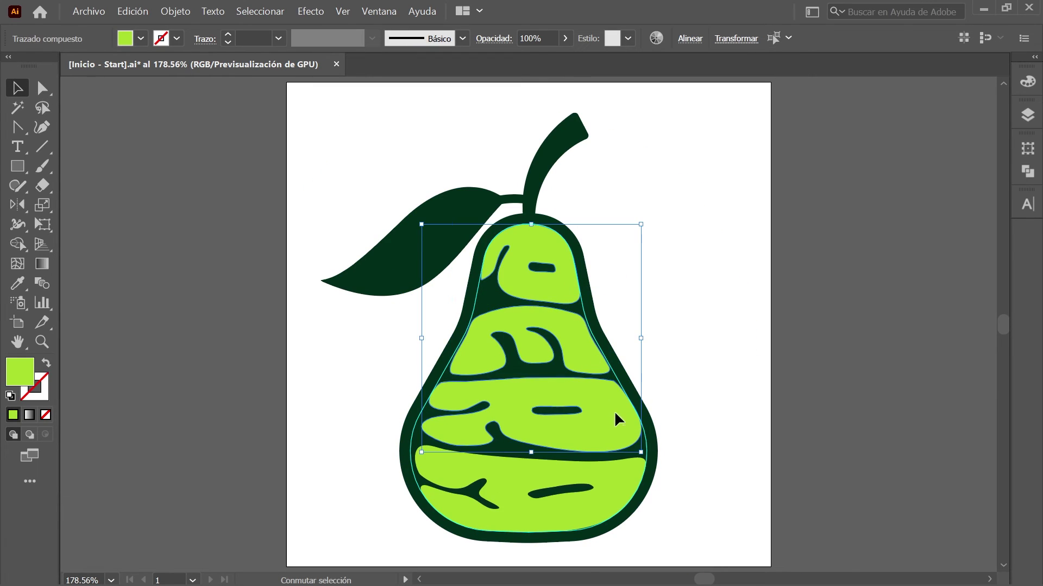
left_click(174, 12)
left_click(281, 88)
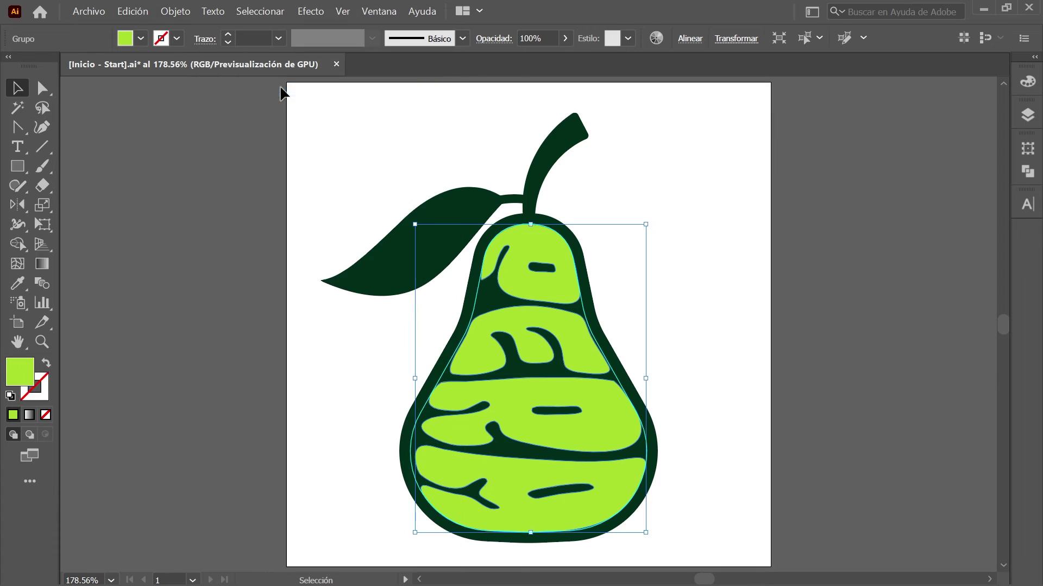
left_click(912, 336)
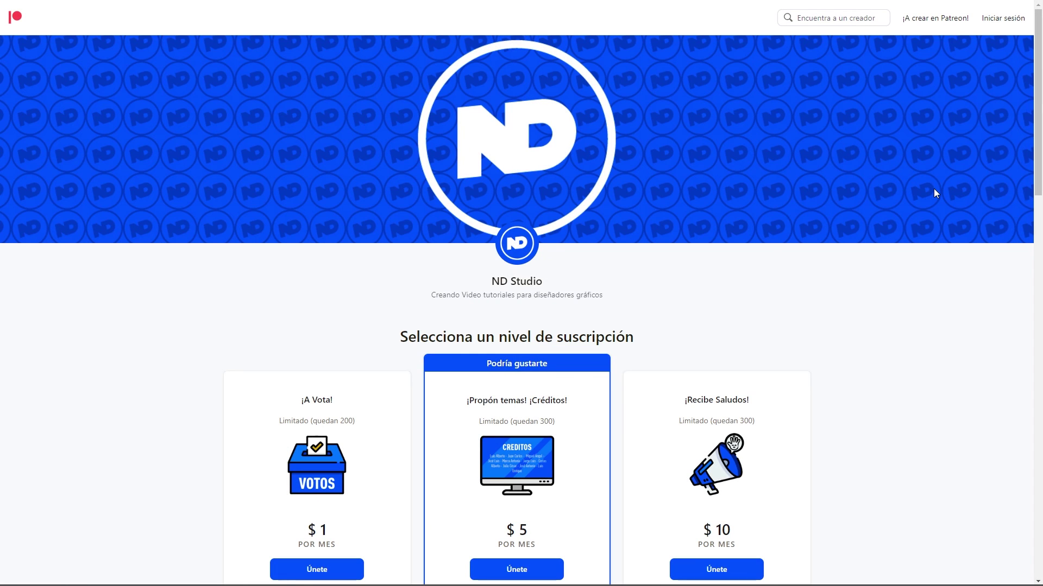
Scroll to the Patreon tier descriptions and choose the $1 and $5 per month tiers.
scroll(934, 202, "down", 4)
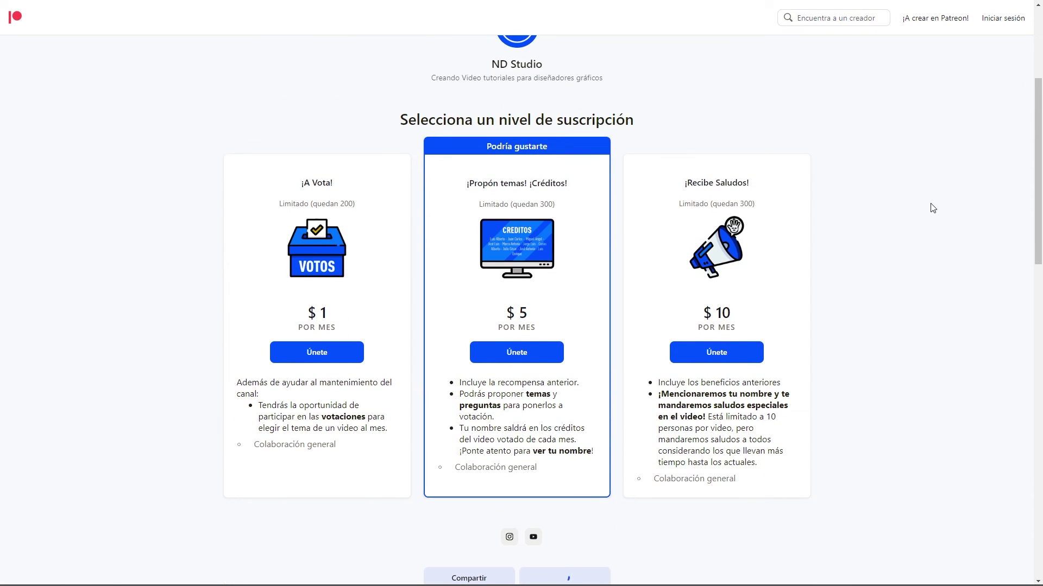
left_click(348, 357)
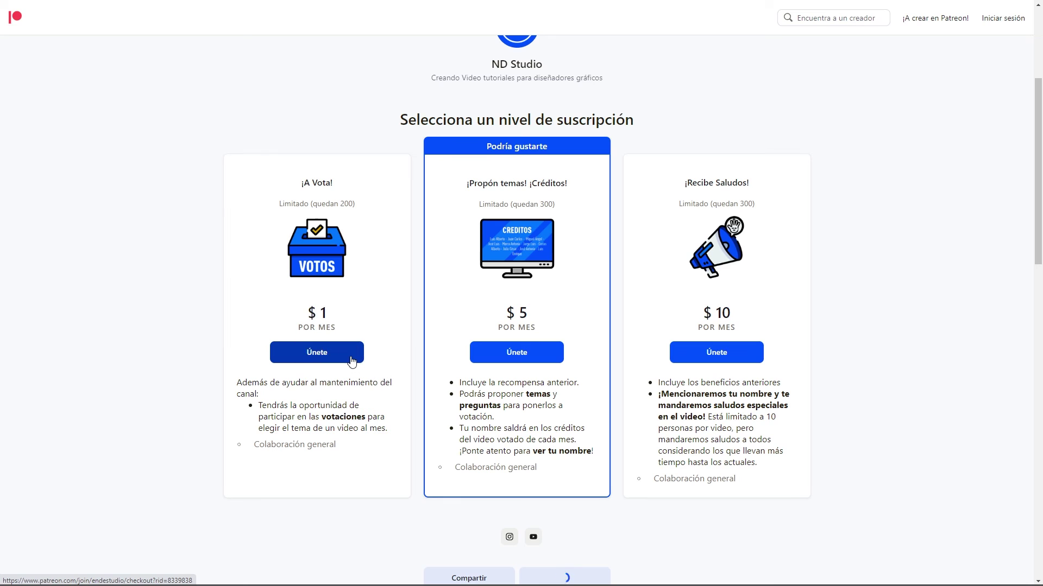
left_click(491, 360)
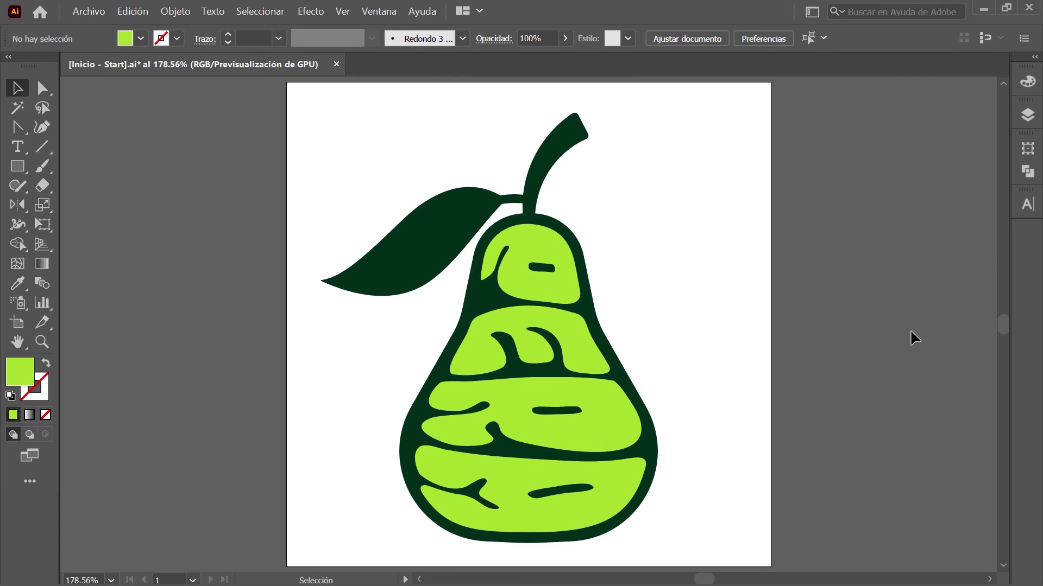